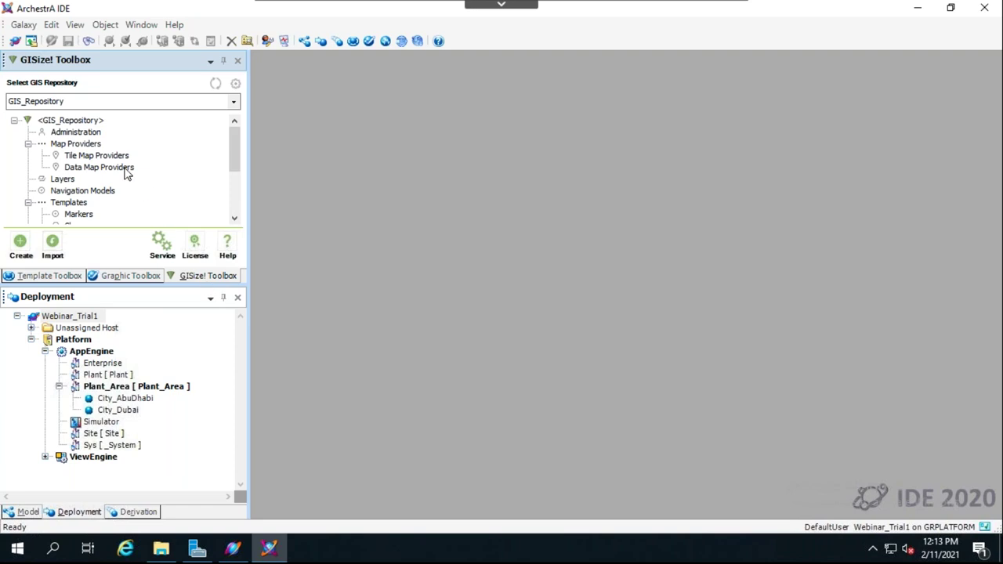
- Open the Administration page of GIS_Repository to view the available repository operations
{"action": "scroll", "coordinate": [126, 166], "scroll_direction": "down", "scroll_amount": 3}
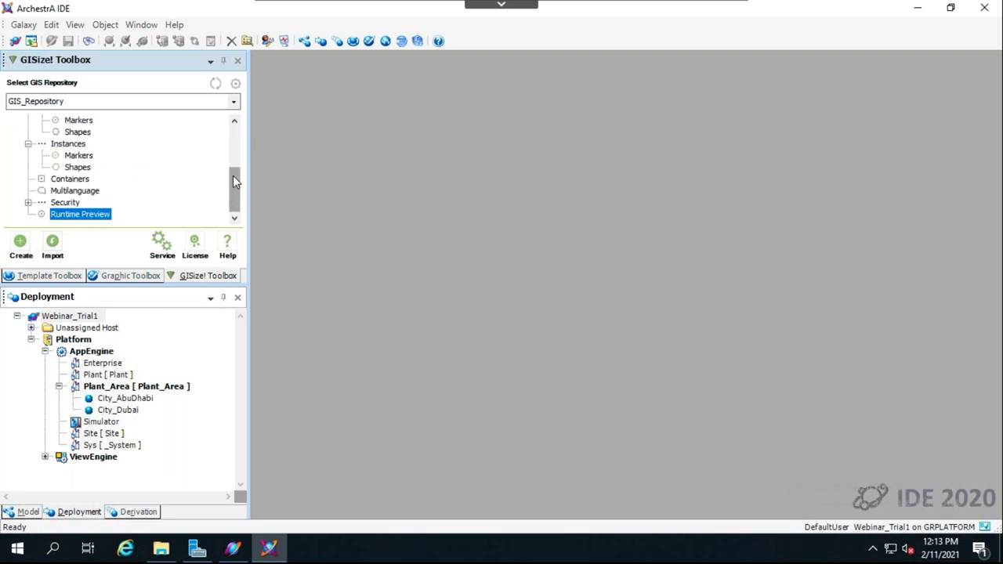
{"action": "left_click_drag", "start_coordinate": [232, 176], "coordinate": [237, 144]}
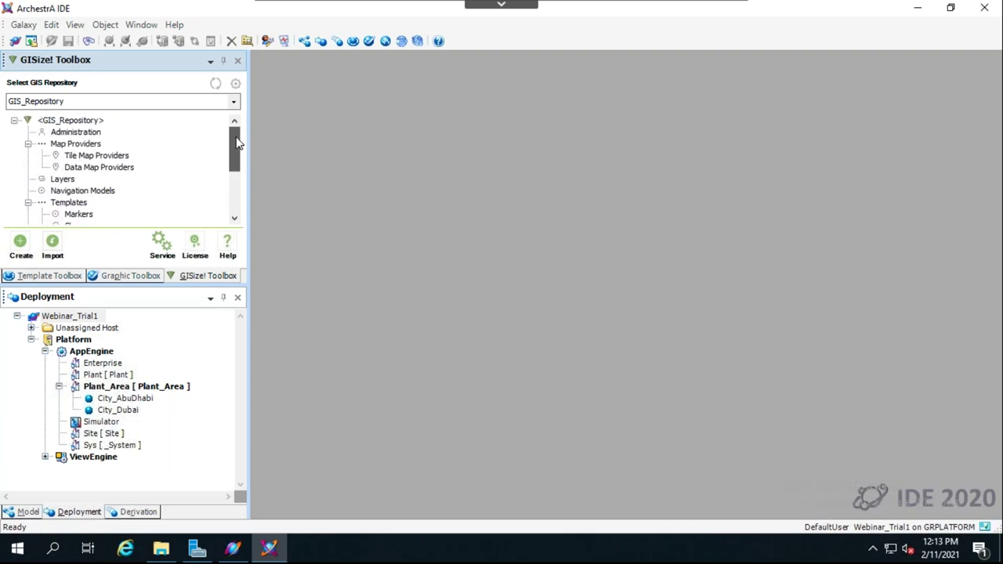
{"action": "left_click", "coordinate": [87, 133]}
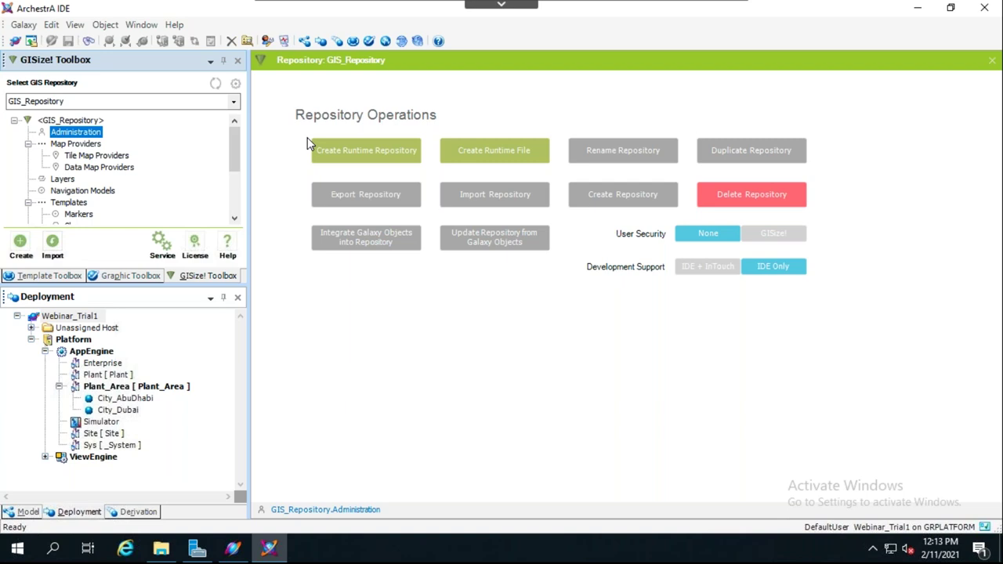
- Browse the GIS_Repository tree from Map Providers, Layers and Navigation Models through Templates and Instances to Security and Runtime Preview
{"action": "left_click_drag", "start_coordinate": [235, 149], "coordinate": [229, 138]}
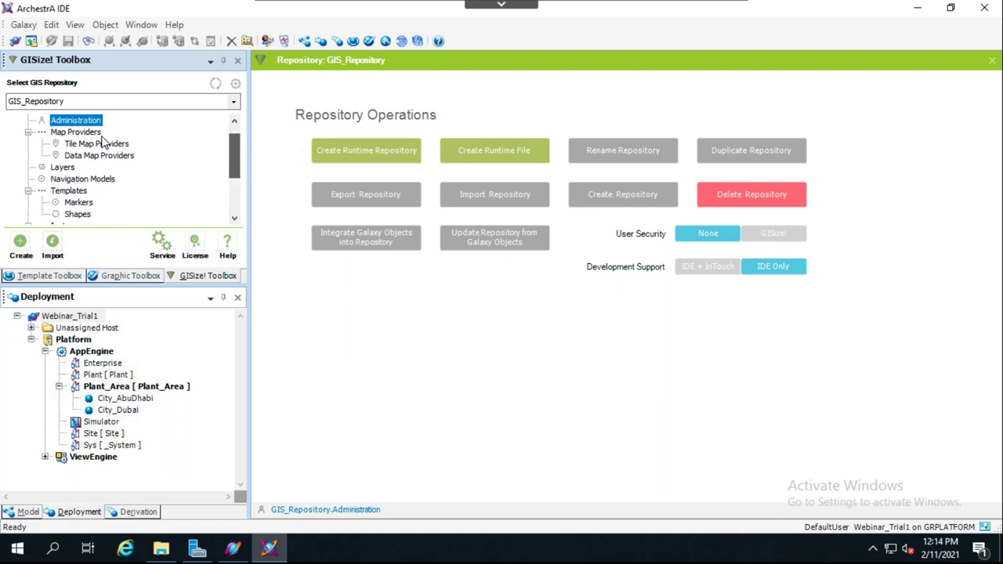
{"action": "scroll", "coordinate": [102, 142], "scroll_direction": "up", "scroll_amount": 1}
{"action": "left_click", "coordinate": [98, 146]}
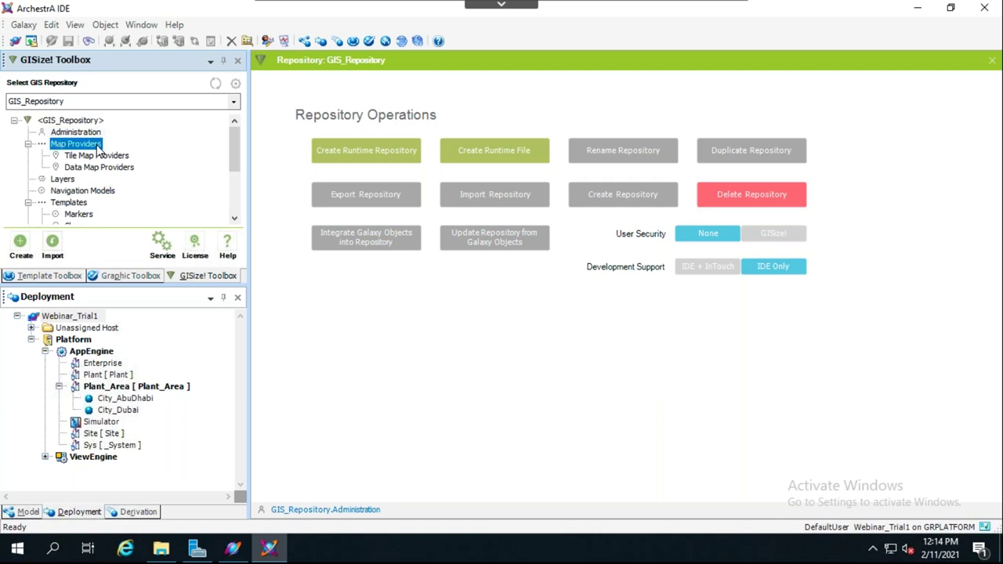
{"action": "left_click", "coordinate": [69, 179]}
{"action": "left_click", "coordinate": [234, 218]}
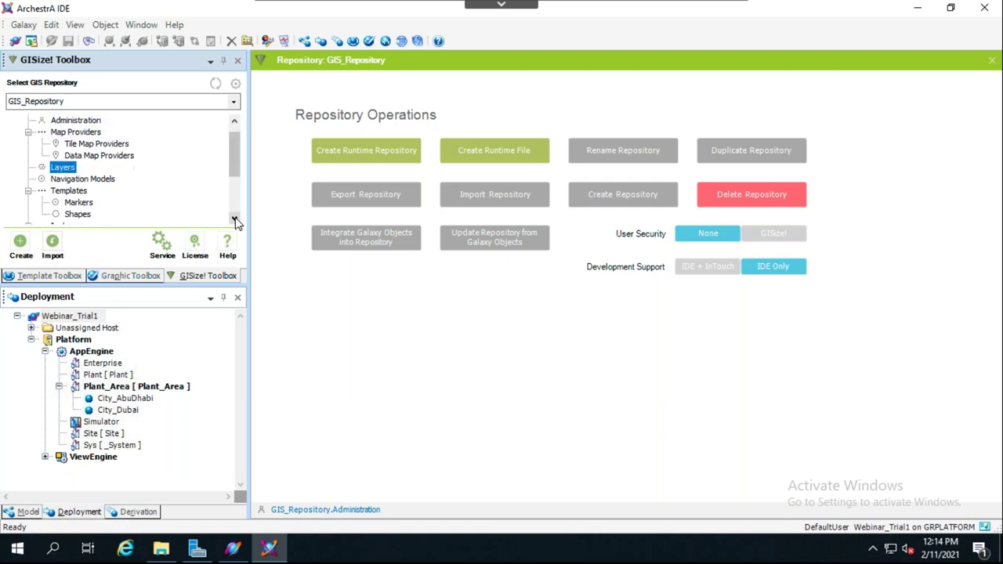
{"action": "double_click", "coordinate": [234, 219]}
{"action": "left_click", "coordinate": [110, 157]}
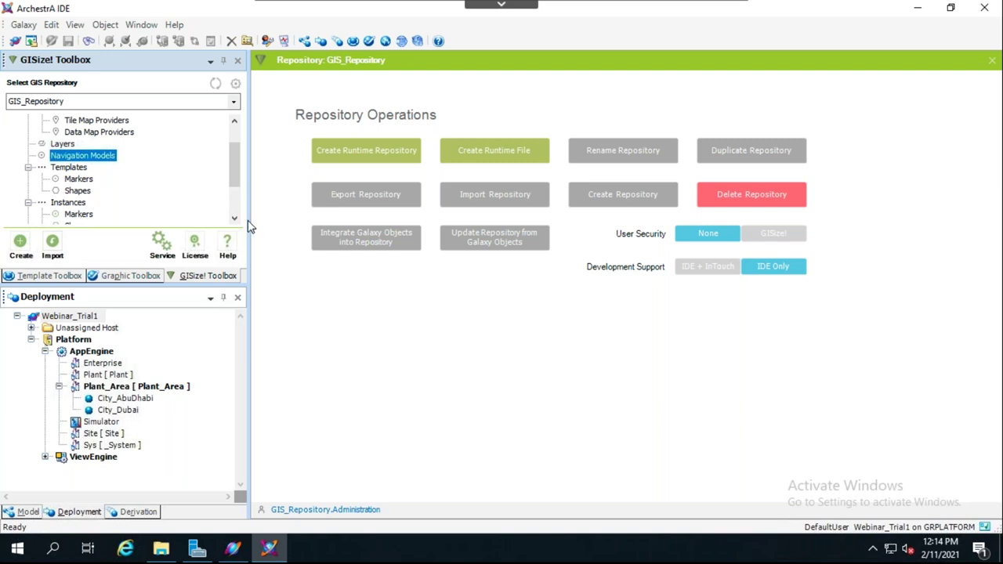
{"action": "left_click_drag", "start_coordinate": [237, 185], "coordinate": [240, 194]}
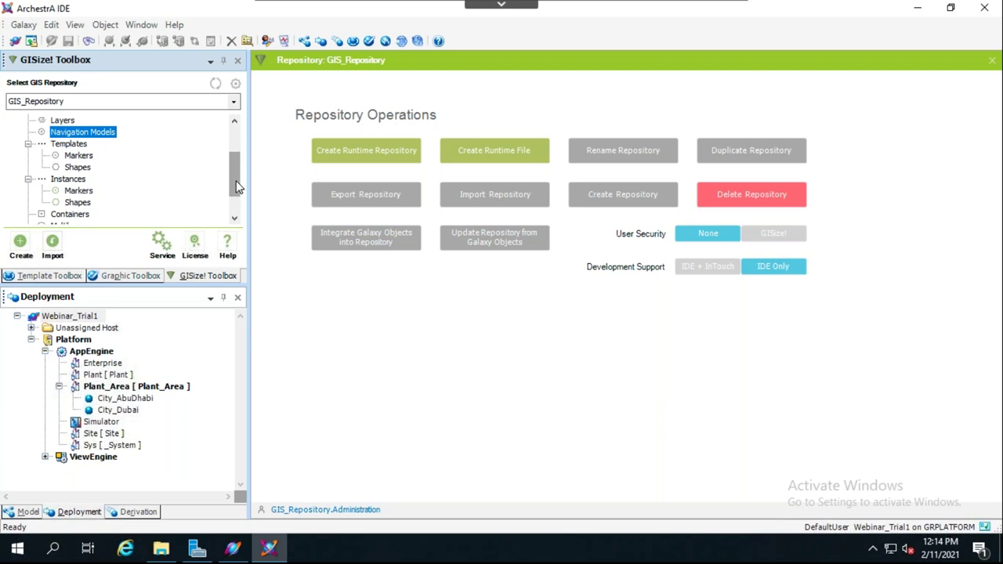
{"action": "scroll", "coordinate": [235, 186], "scroll_direction": "down", "scroll_amount": 2}
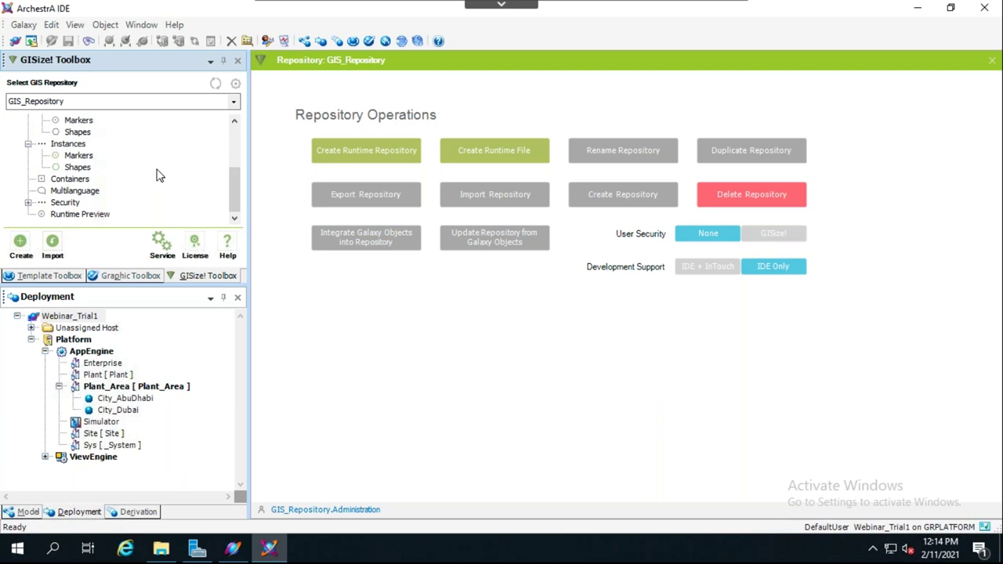
{"action": "left_click", "coordinate": [67, 204]}
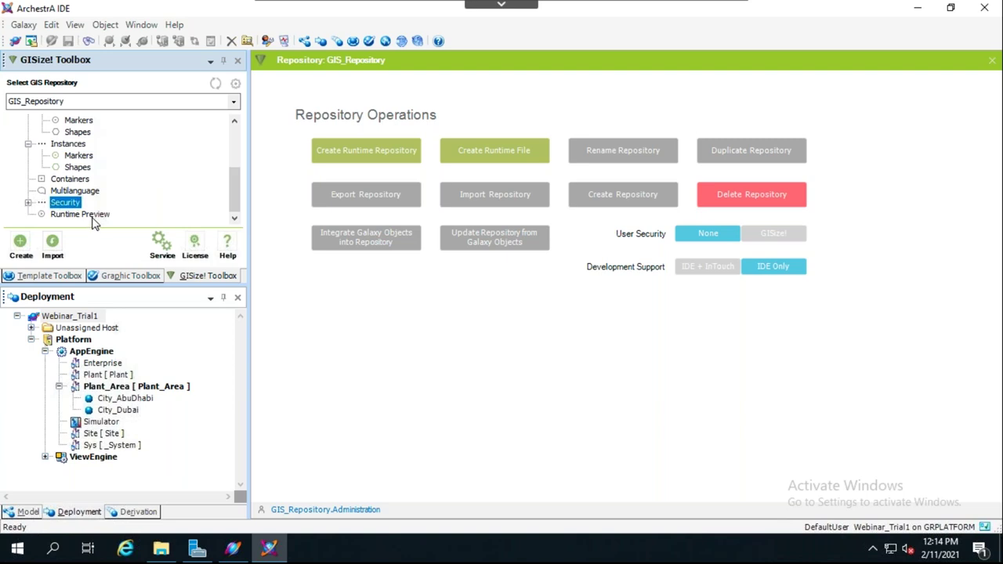
{"action": "left_click", "coordinate": [88, 215]}
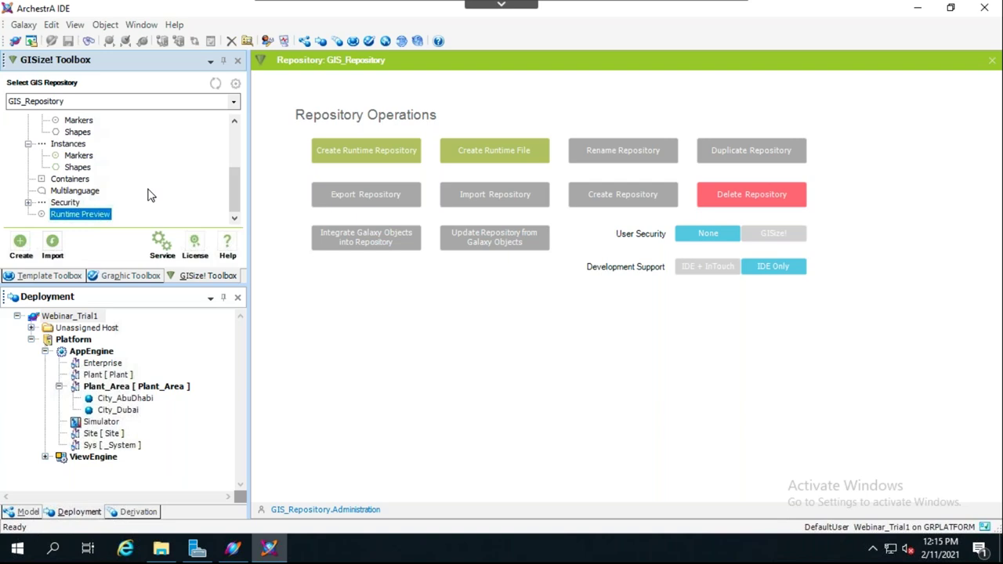
- Open the City_Dubai object under Plant_Area in the deployment tree
{"action": "left_click", "coordinate": [120, 415]}
{"action": "left_click", "coordinate": [121, 415]}
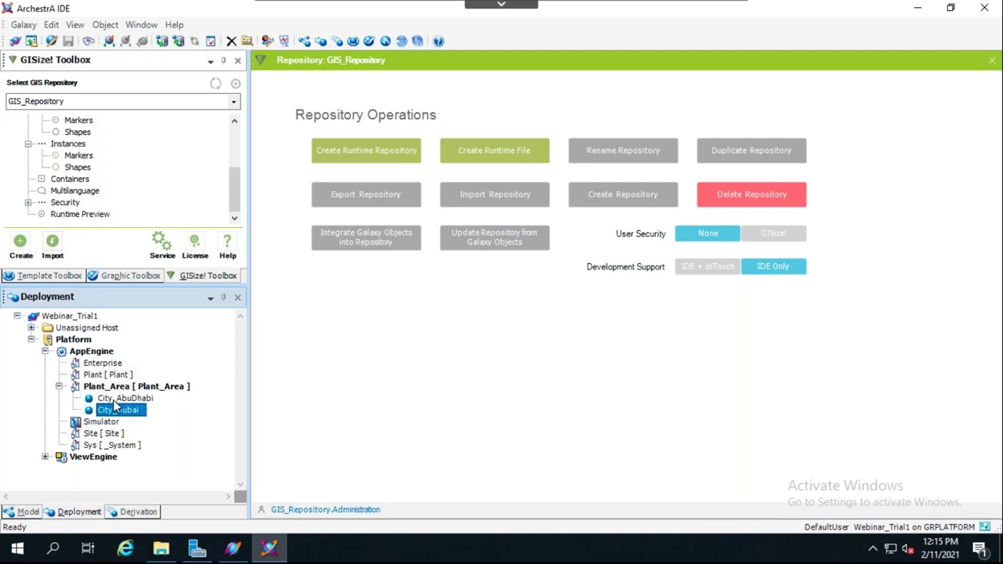
{"action": "left_click", "coordinate": [119, 400]}
{"action": "left_click", "coordinate": [122, 413]}
{"action": "double_click", "coordinate": [122, 416]}
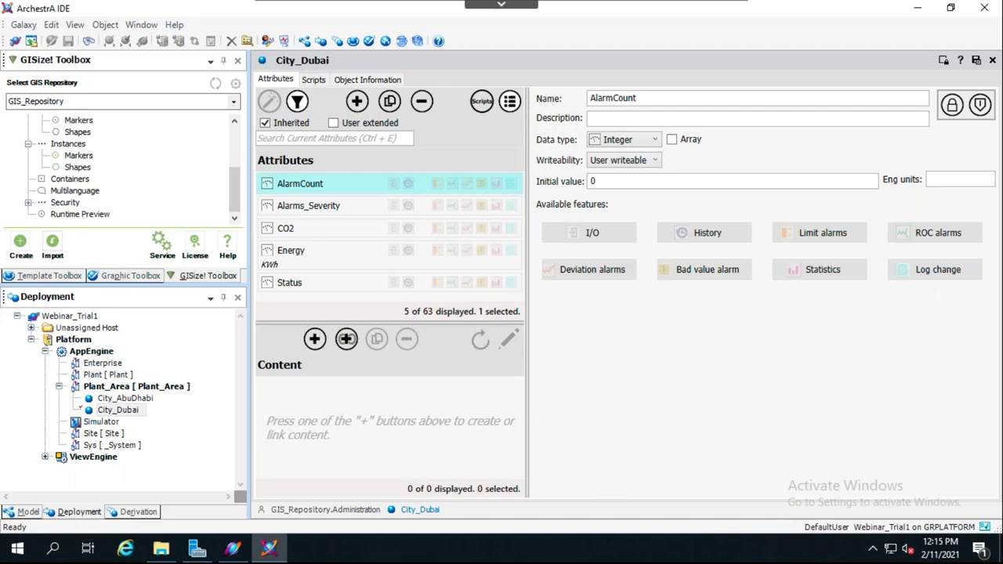
- Review the Energy, CO2, Alarms_Severity and AlarmCount attributes of City_Dubai and close the object
{"action": "left_click", "coordinate": [336, 263]}
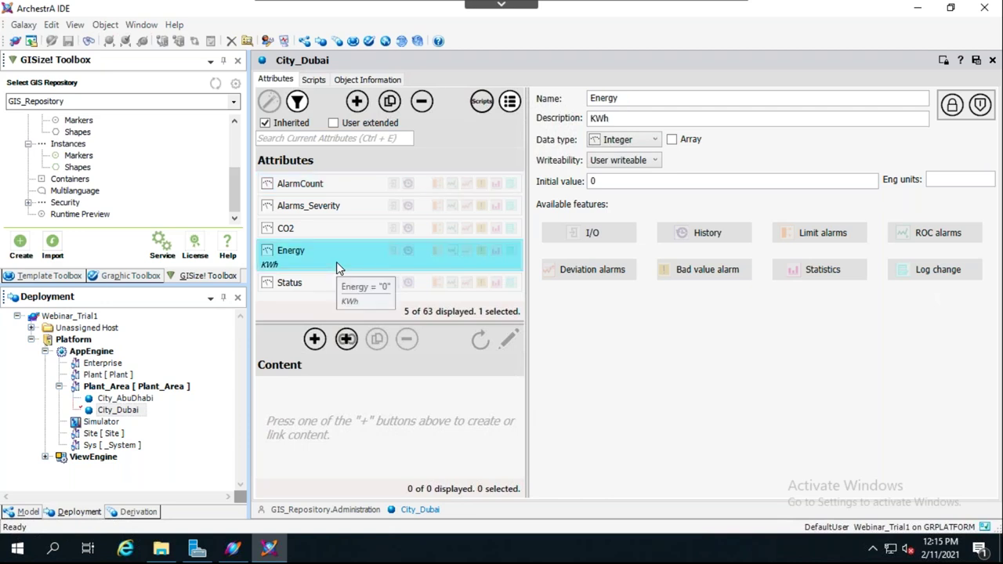
{"action": "left_click", "coordinate": [341, 232]}
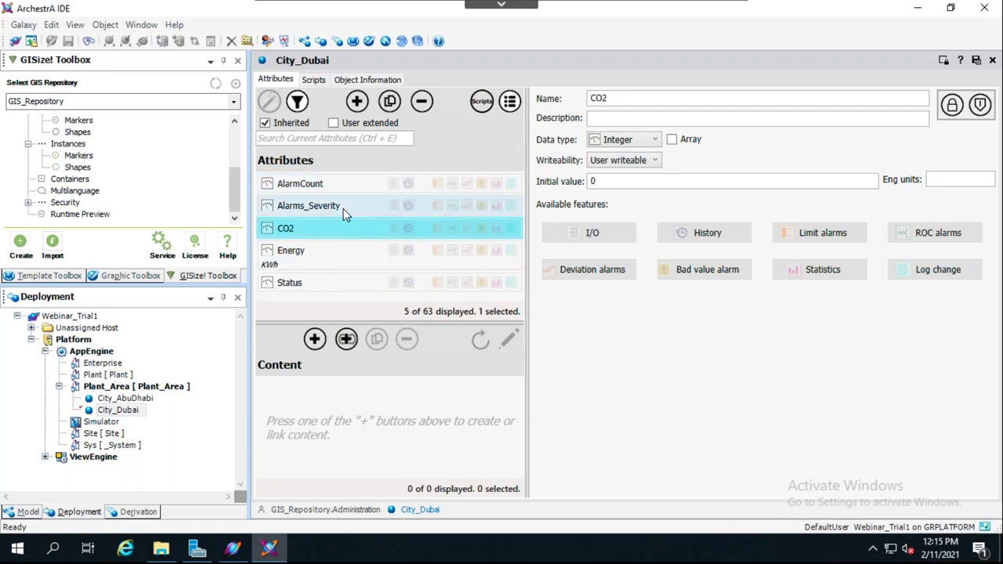
{"action": "left_click", "coordinate": [345, 207]}
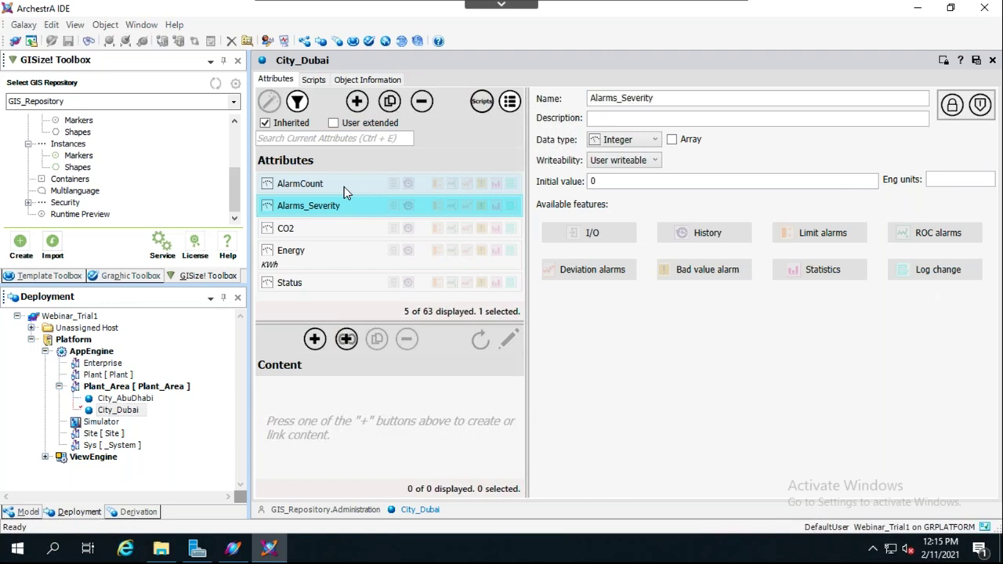
{"action": "left_click", "coordinate": [344, 186]}
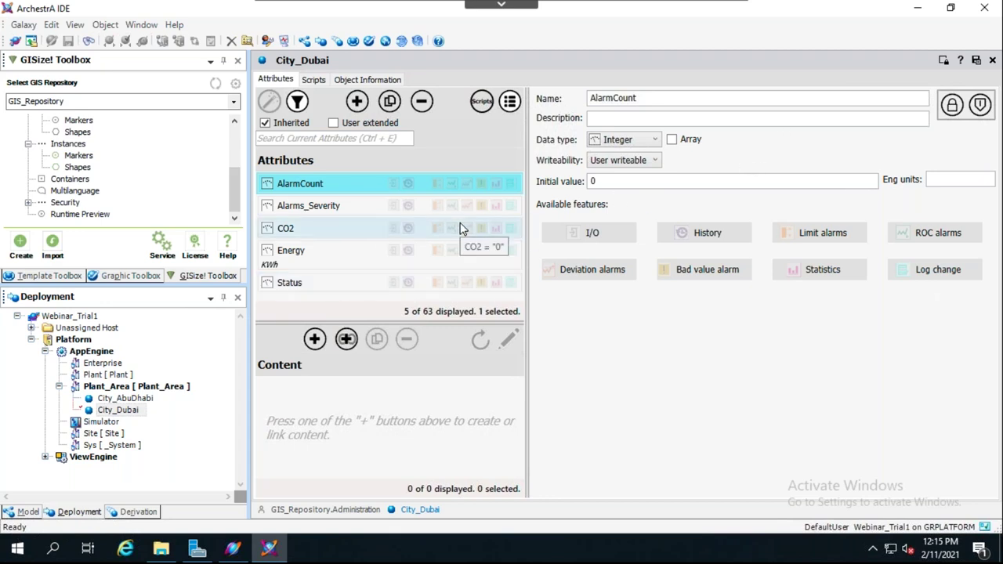
{"action": "left_click", "coordinate": [992, 61]}
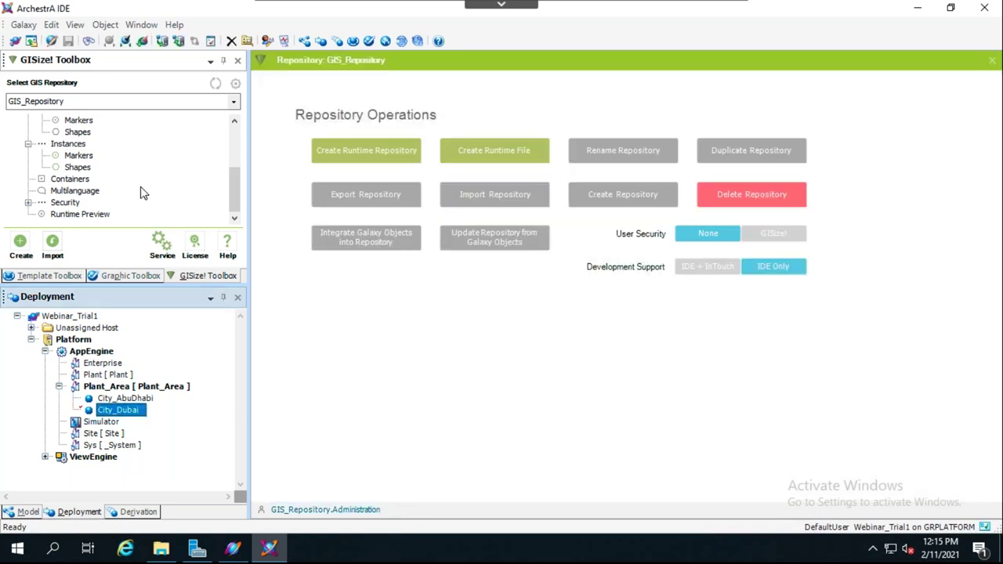
- Open the Tile Map Providers list of GIS_Repository
{"action": "scroll", "coordinate": [141, 192], "scroll_direction": "up", "scroll_amount": 1}
{"action": "scroll", "coordinate": [139, 192], "scroll_direction": "up", "scroll_amount": 2}
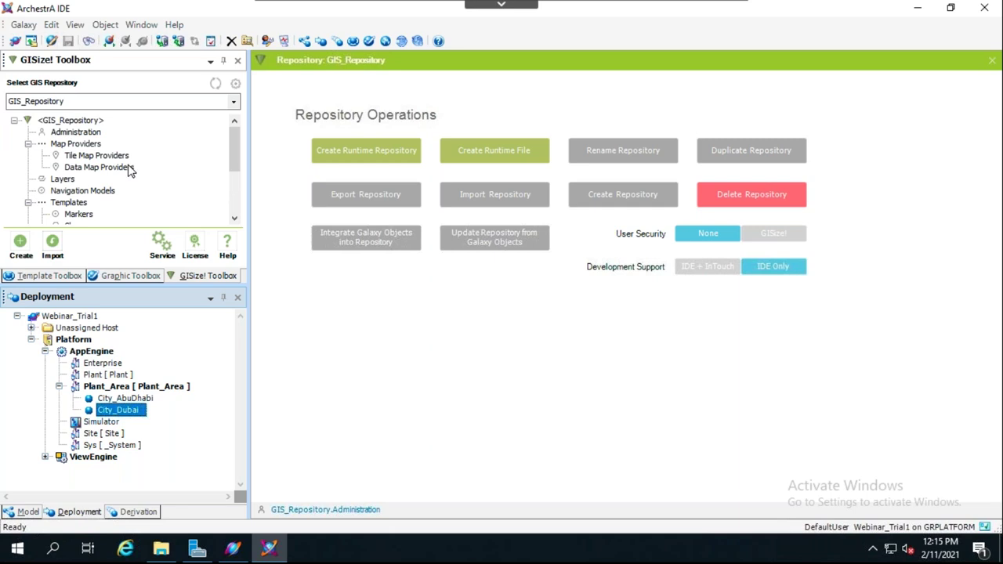
{"action": "left_click", "coordinate": [97, 147]}
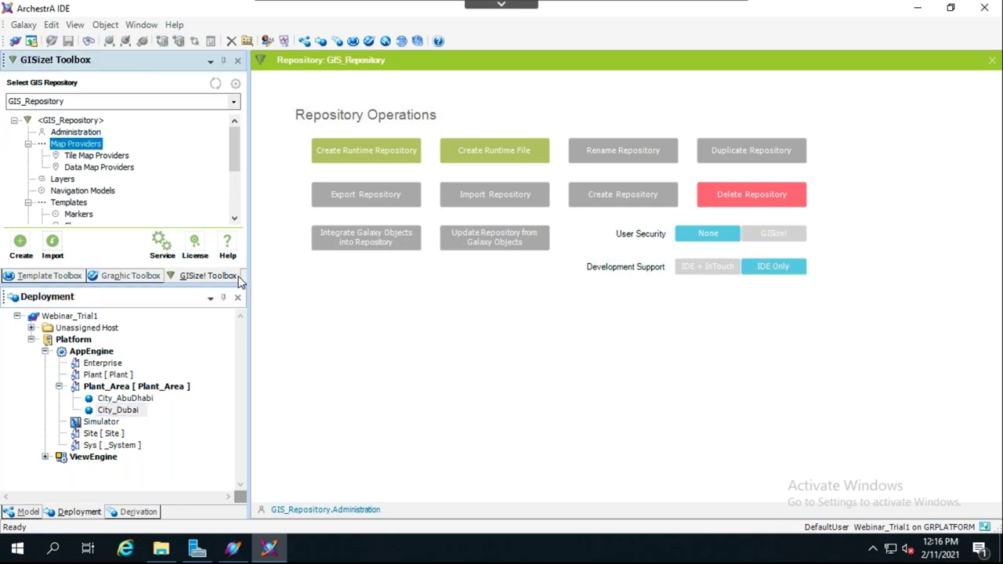
{"action": "left_click", "coordinate": [102, 156]}
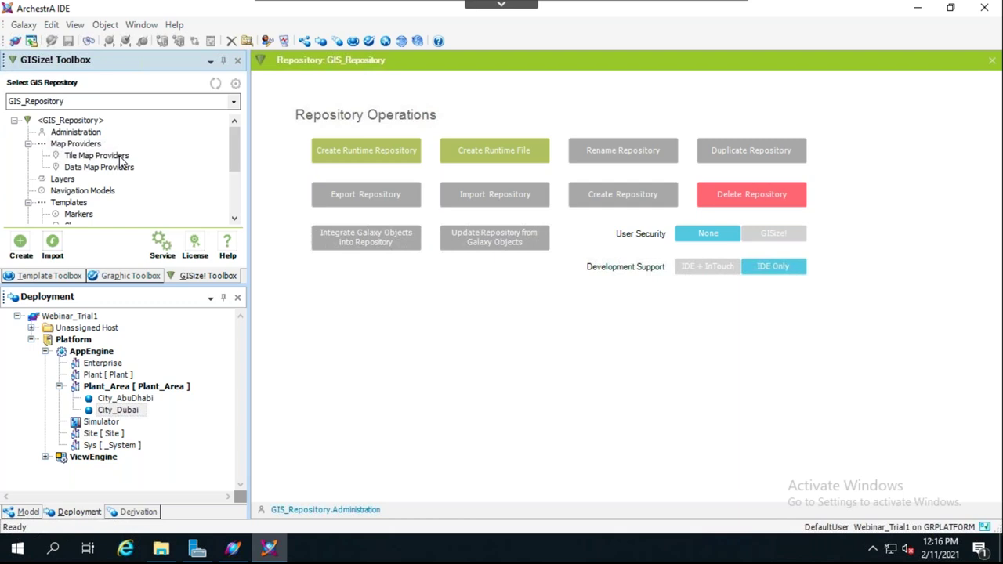
{"action": "double_click", "coordinate": [118, 157]}
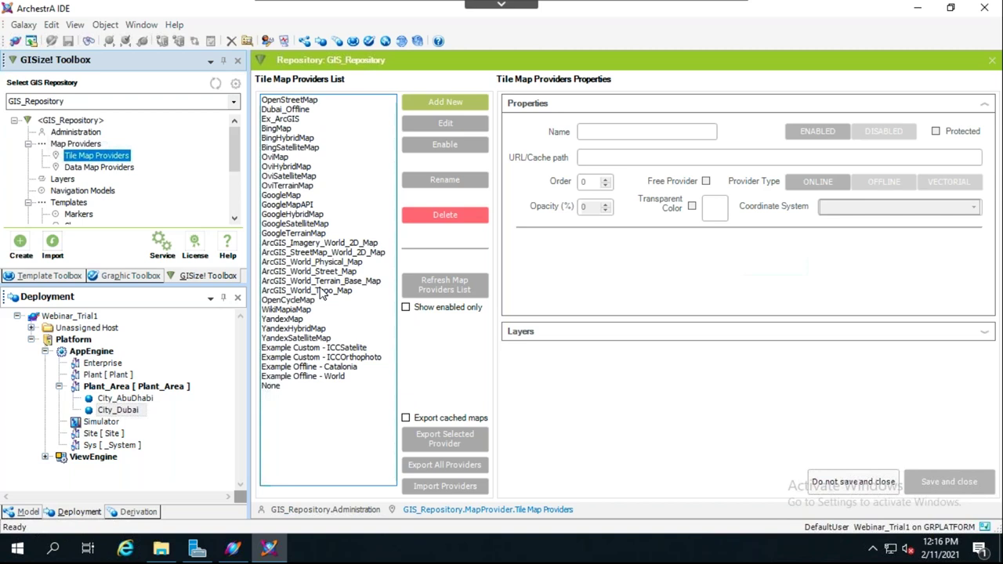
- Open the Ex_ArcGIS provider for editing, examine its coordinate system choices and enabled layers, and close it without saving
{"action": "left_click", "coordinate": [314, 120]}
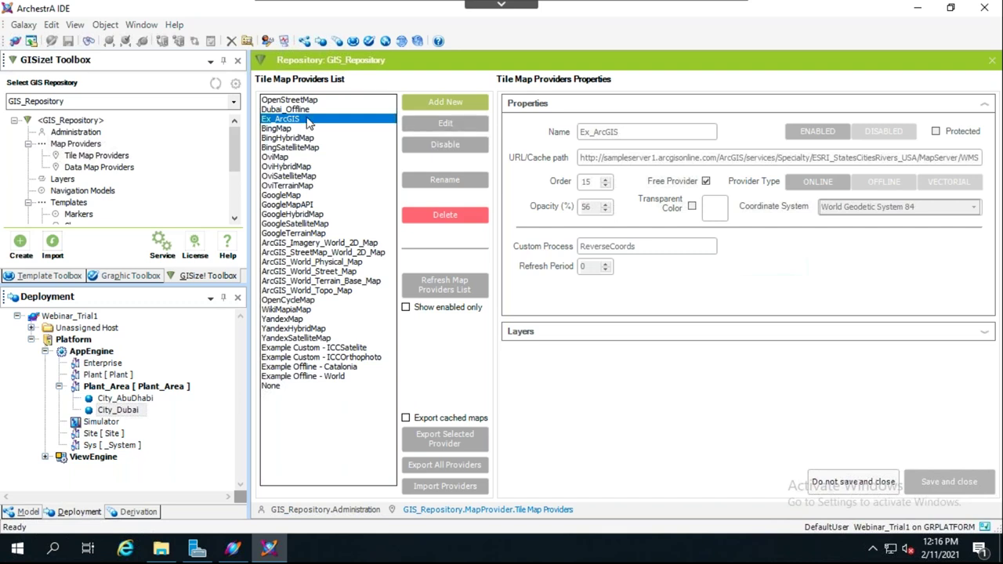
{"action": "left_click", "coordinate": [461, 126]}
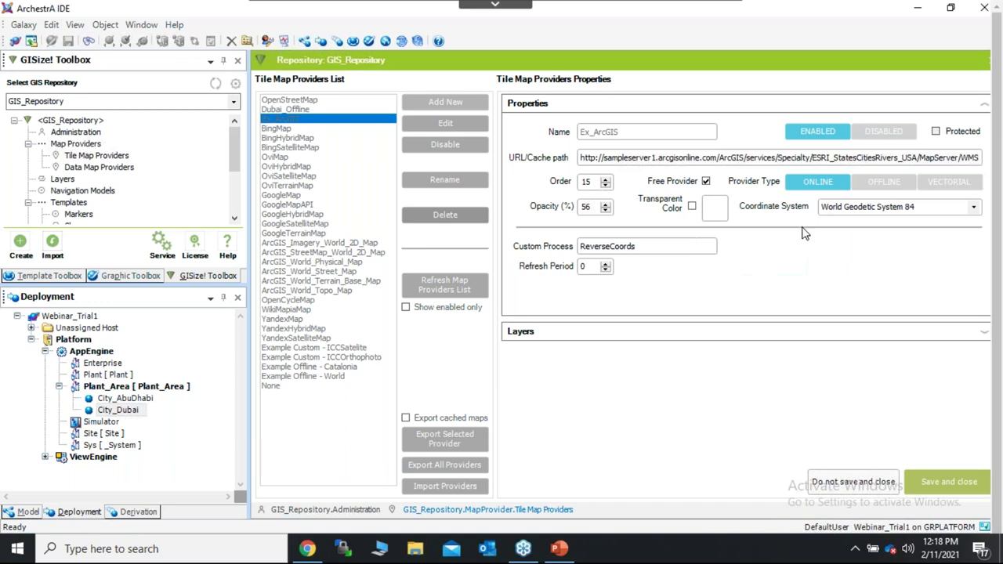
{"action": "left_click", "coordinate": [973, 209]}
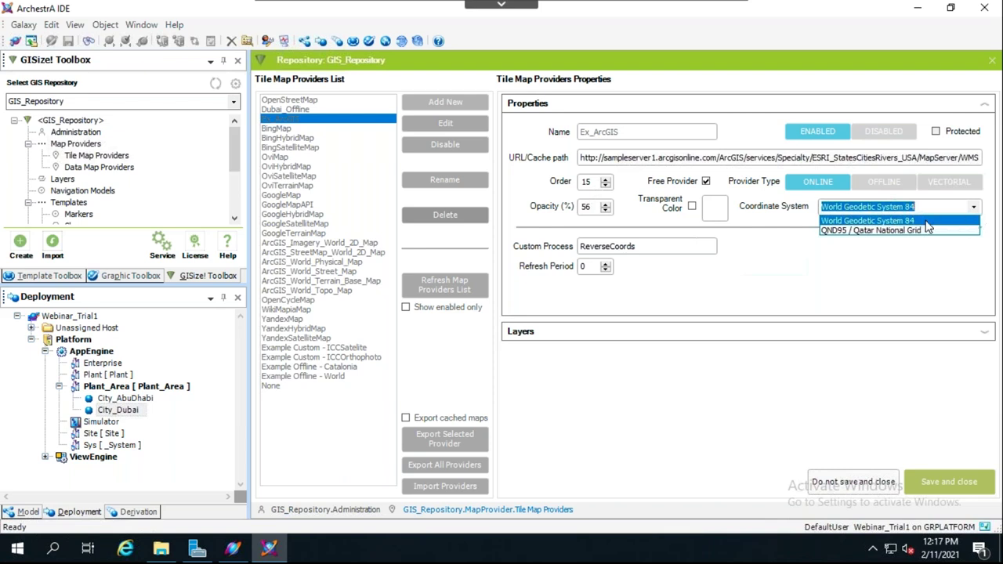
{"action": "left_click", "coordinate": [924, 221]}
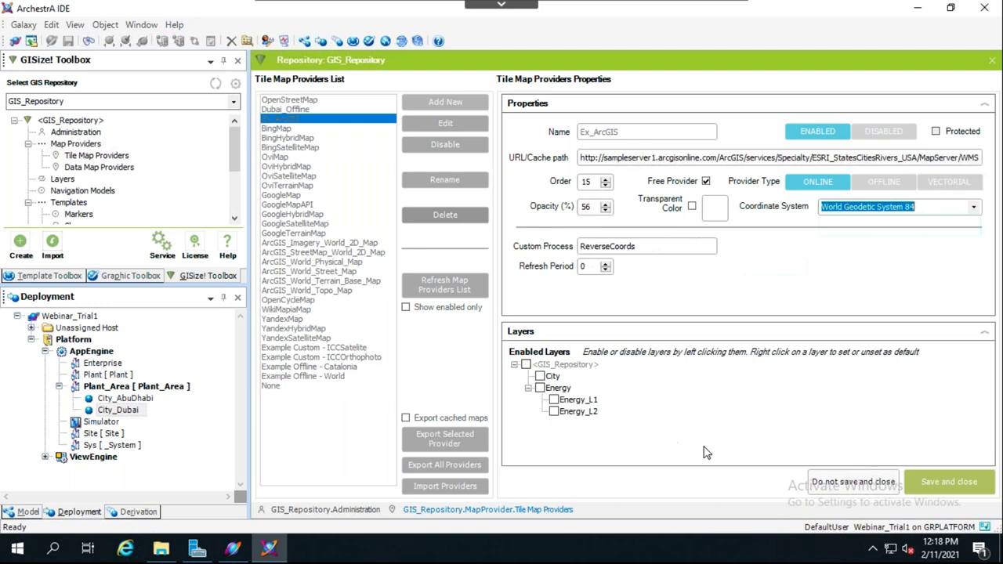
{"action": "left_click", "coordinate": [843, 489]}
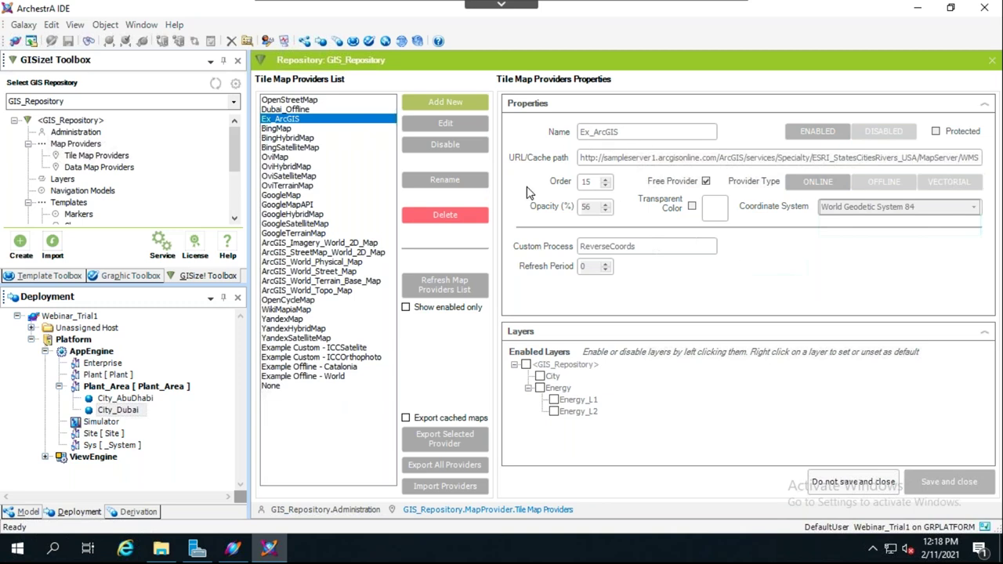
- Open the Dubai_Offline provider for editing and view its offline map source choices
{"action": "left_click", "coordinate": [291, 111]}
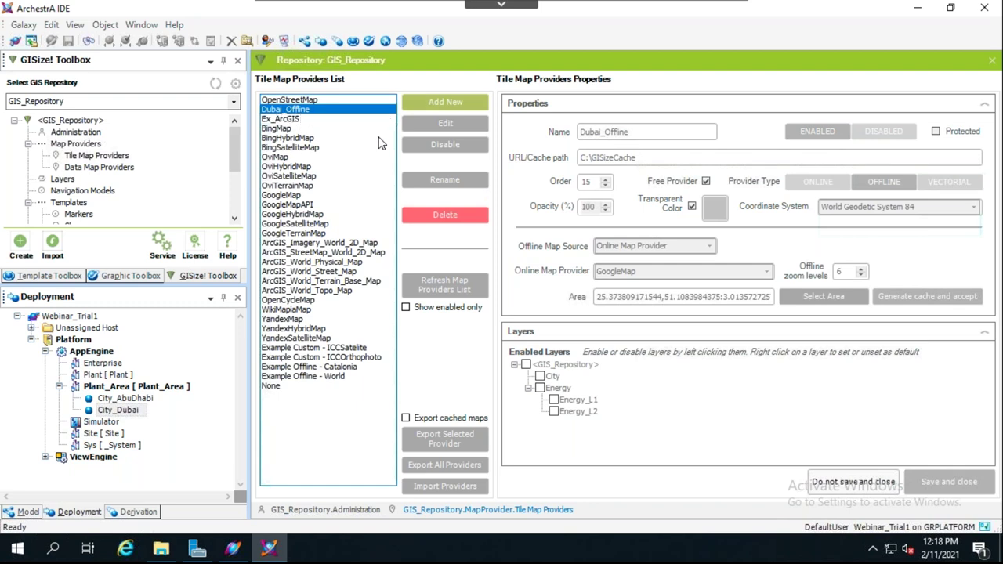
{"action": "left_click", "coordinate": [418, 126]}
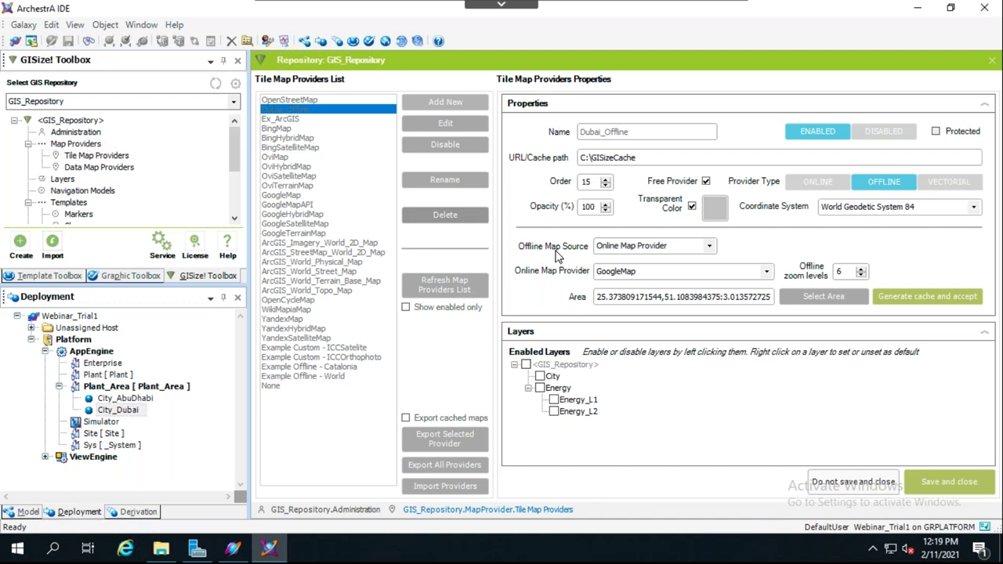
{"action": "left_click", "coordinate": [710, 247]}
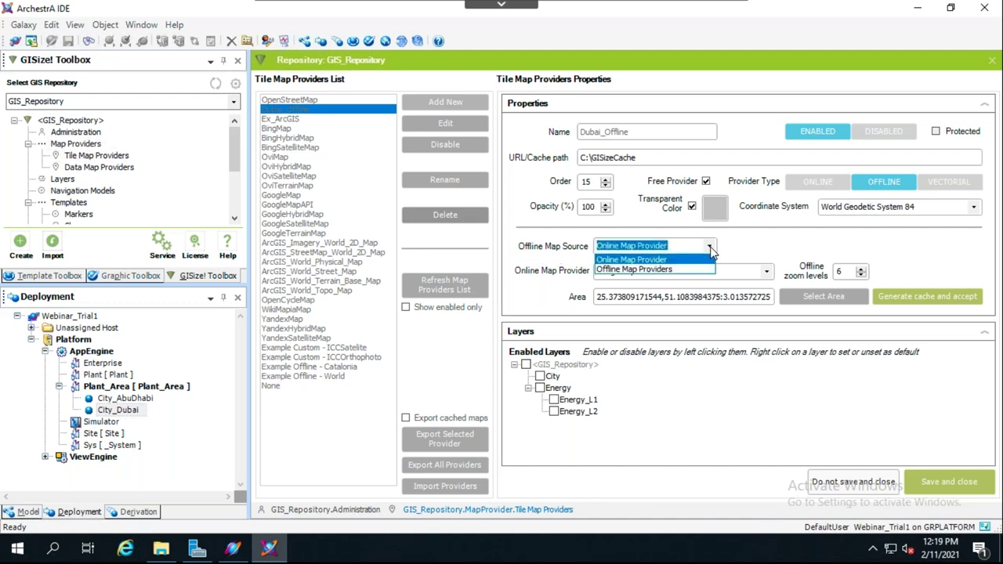
{"action": "left_click", "coordinate": [709, 249]}
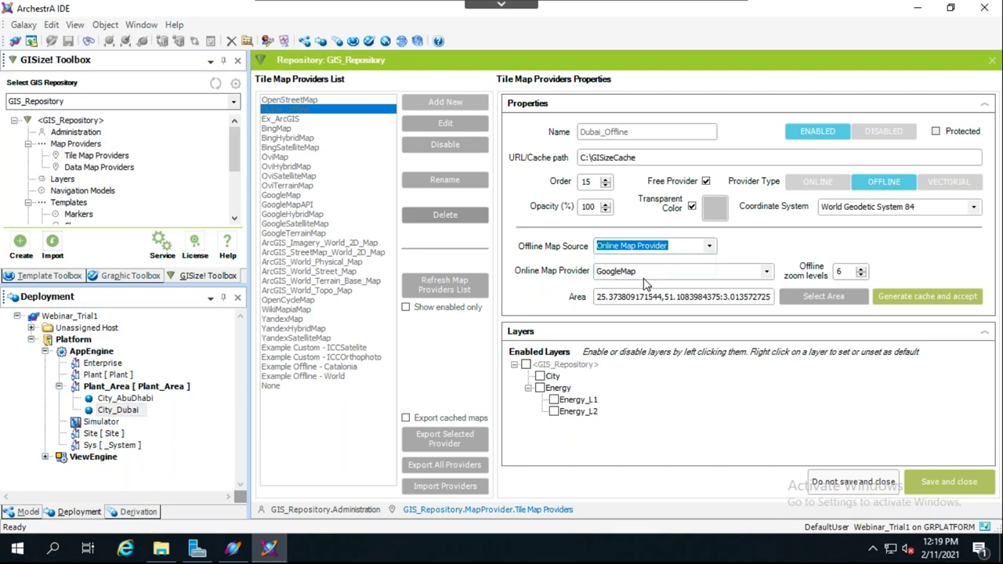
- Examine the online map provider choices and the selected map area of Dubai_Offline, leaving both as they are
{"action": "left_click", "coordinate": [767, 272]}
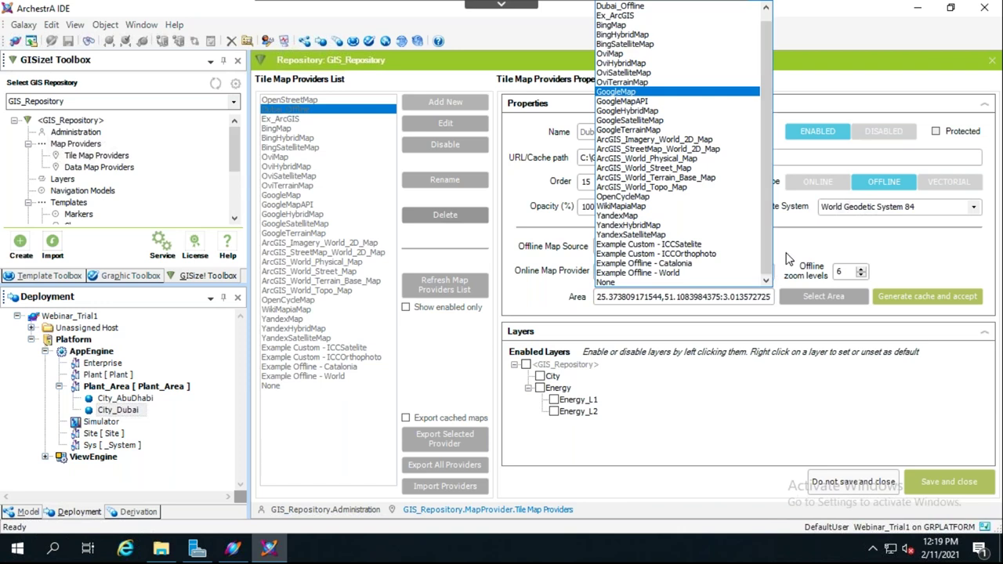
{"action": "left_click", "coordinate": [788, 260]}
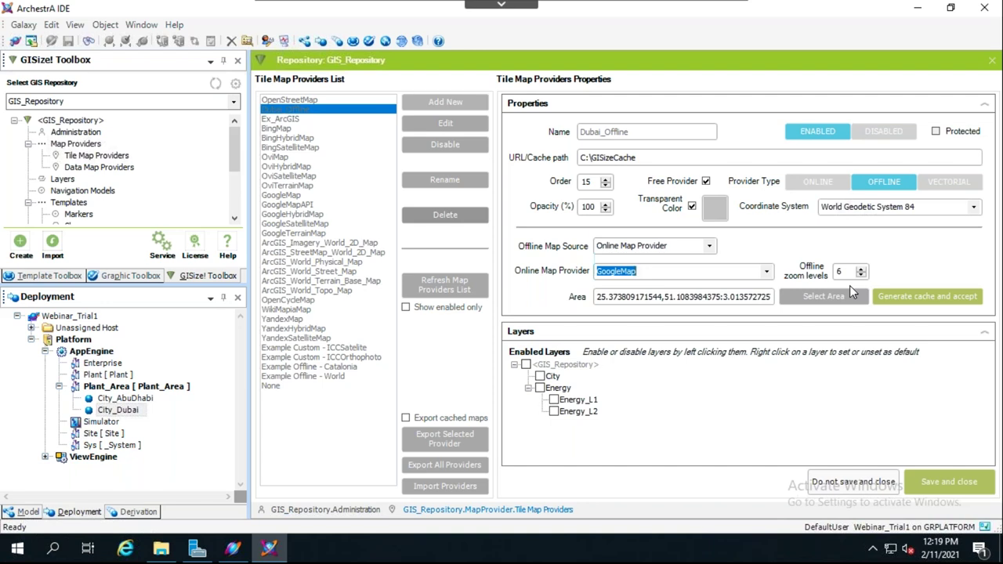
{"action": "left_click", "coordinate": [799, 308]}
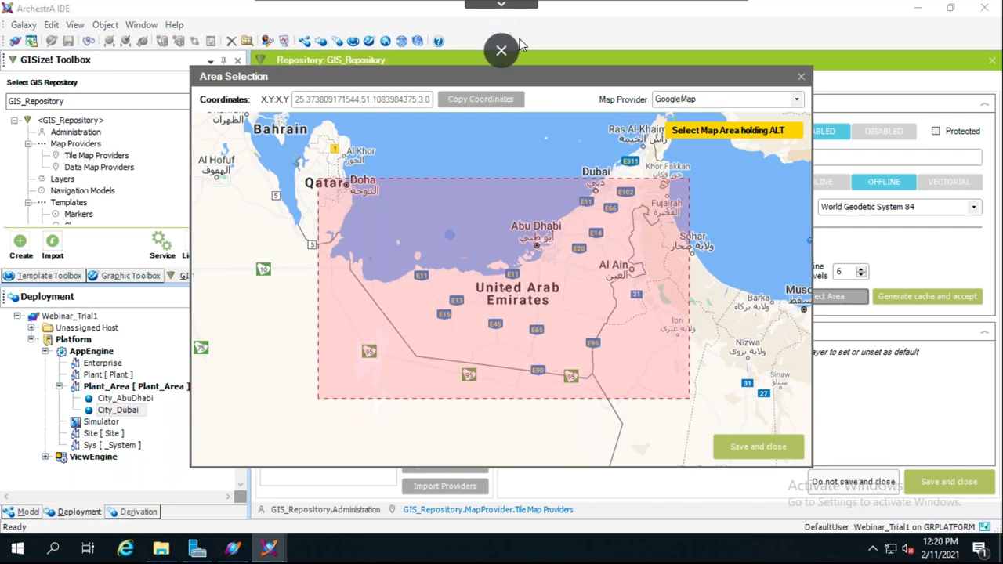
{"action": "left_click", "coordinate": [801, 76]}
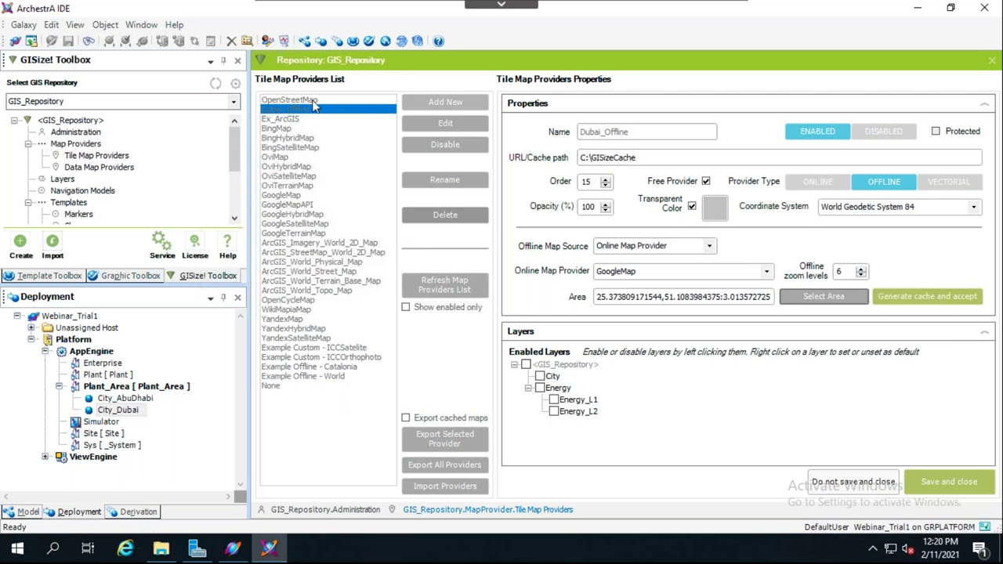
- Close the Dubai_Offline provider without saving and open the Runtime Preview of GIS_Repository
{"action": "left_click", "coordinate": [885, 484]}
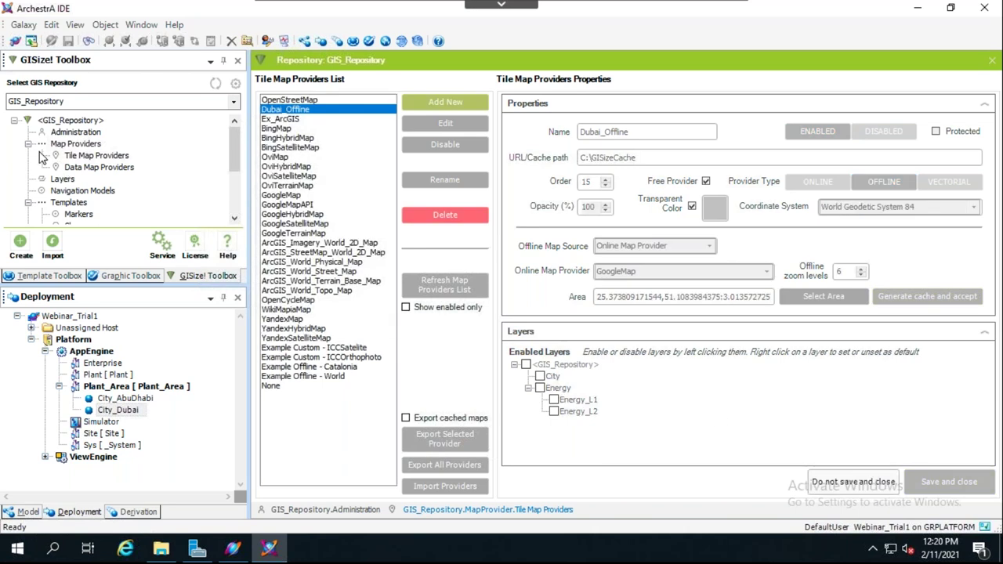
{"action": "left_click_drag", "start_coordinate": [237, 148], "coordinate": [234, 210]}
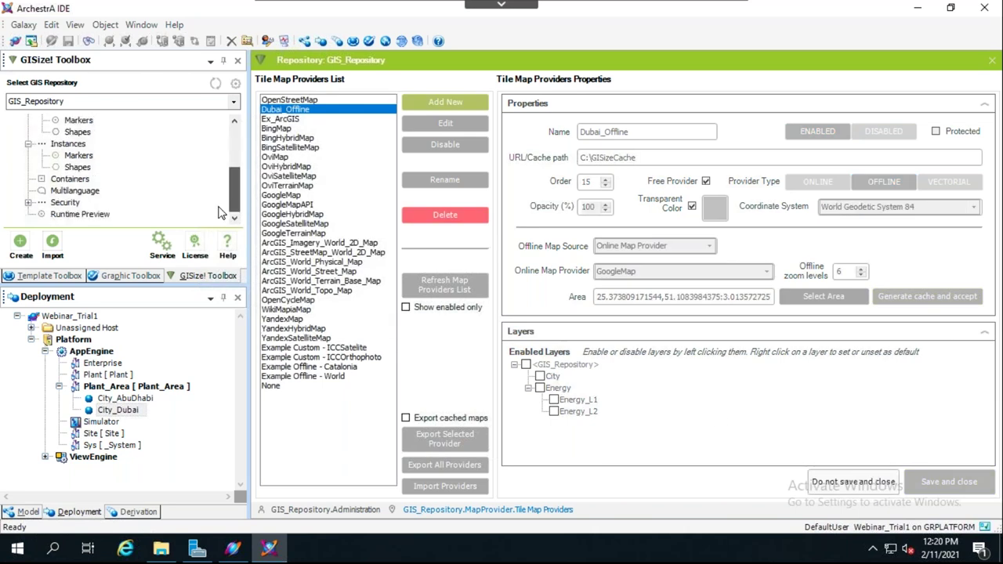
{"action": "left_click", "coordinate": [97, 216]}
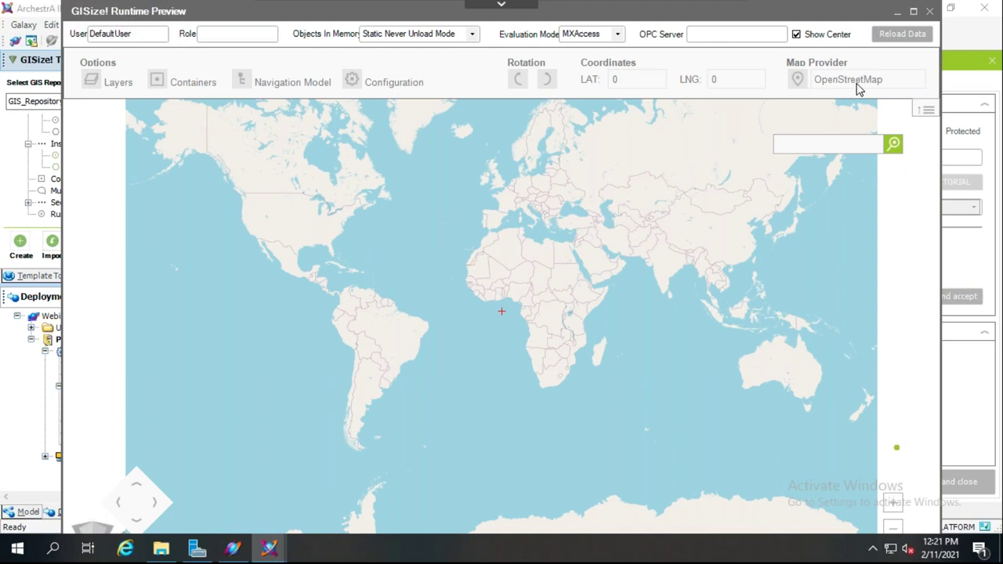
- Display the Dubai_Offline map provider in the Runtime Preview, followed by the Ex_ArcGIS provider
{"action": "left_click", "coordinate": [918, 82]}
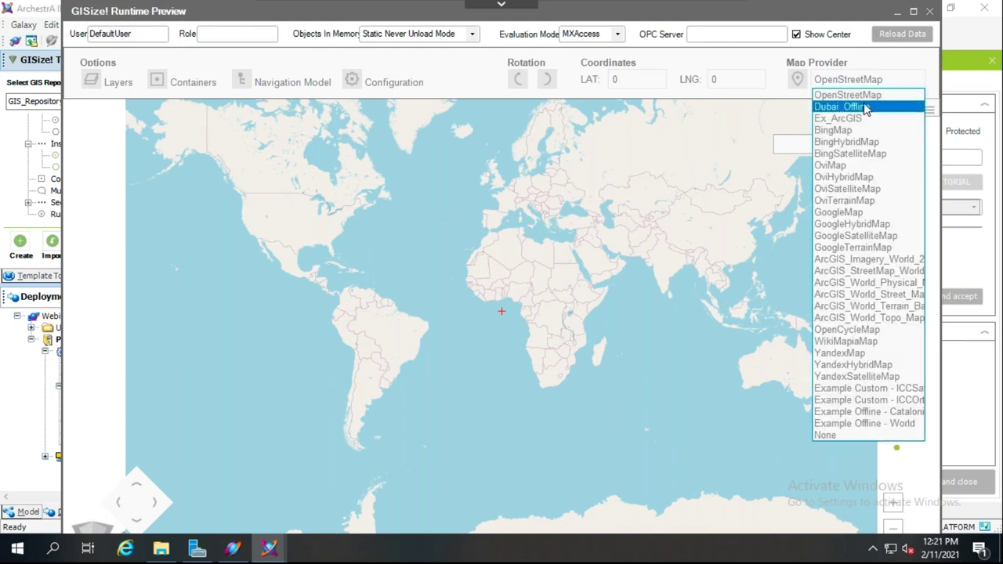
{"action": "key", "text": "Escape"}
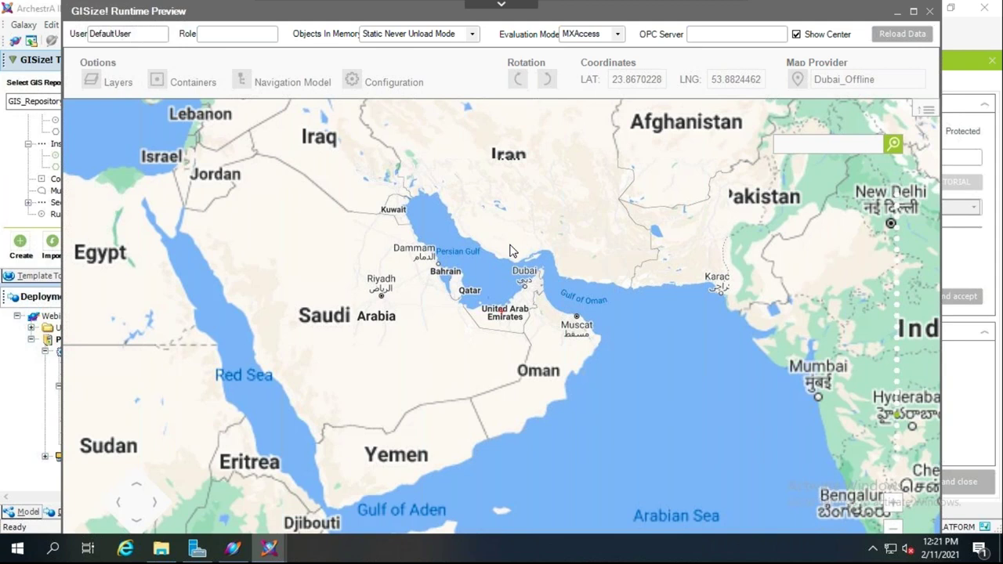
{"action": "left_click", "coordinate": [921, 83]}
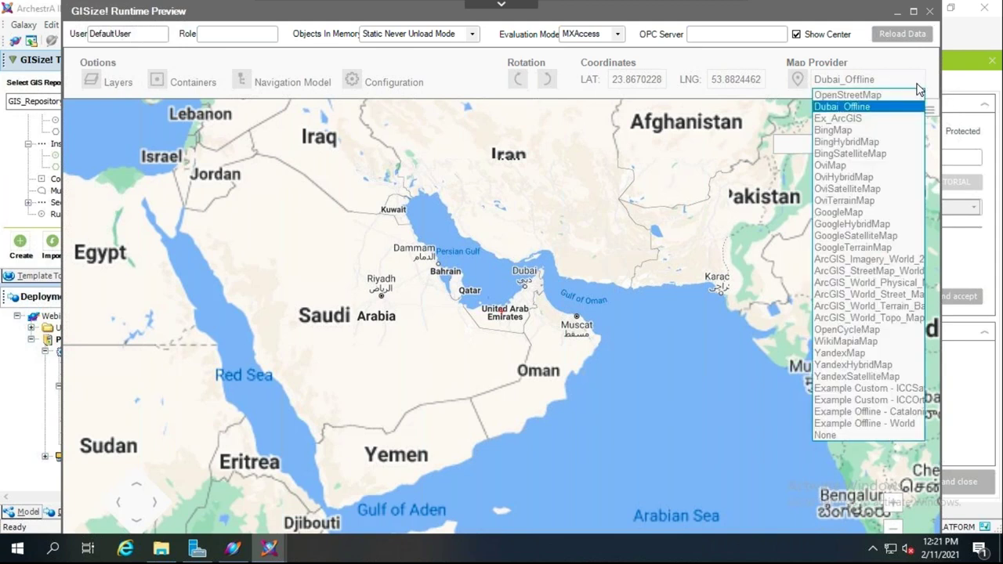
{"action": "left_click", "coordinate": [836, 122]}
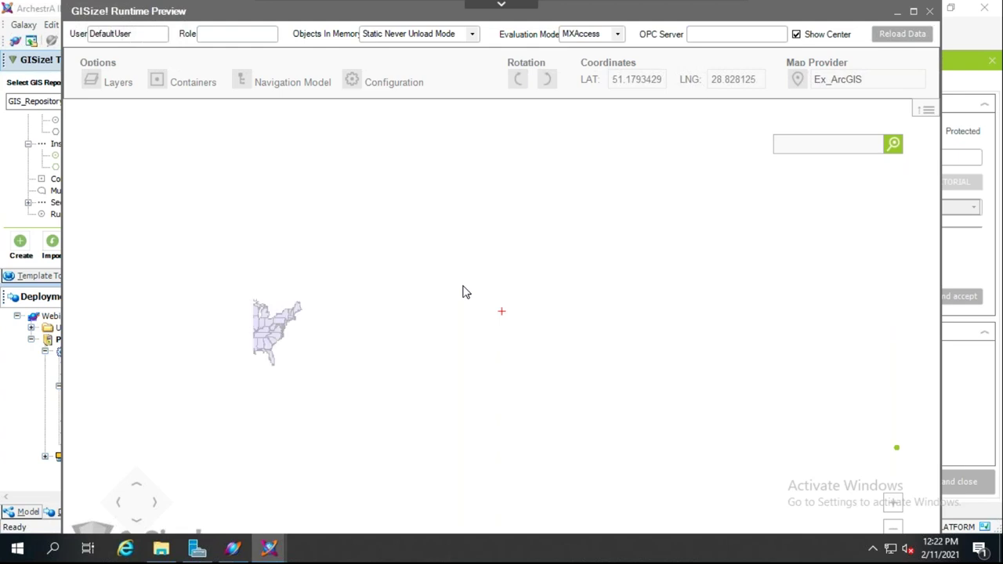
- Examine the Ex_ArcGIS map around the United States at different zoom levels and minimize the Runtime Preview
{"action": "double_click", "coordinate": [259, 343]}
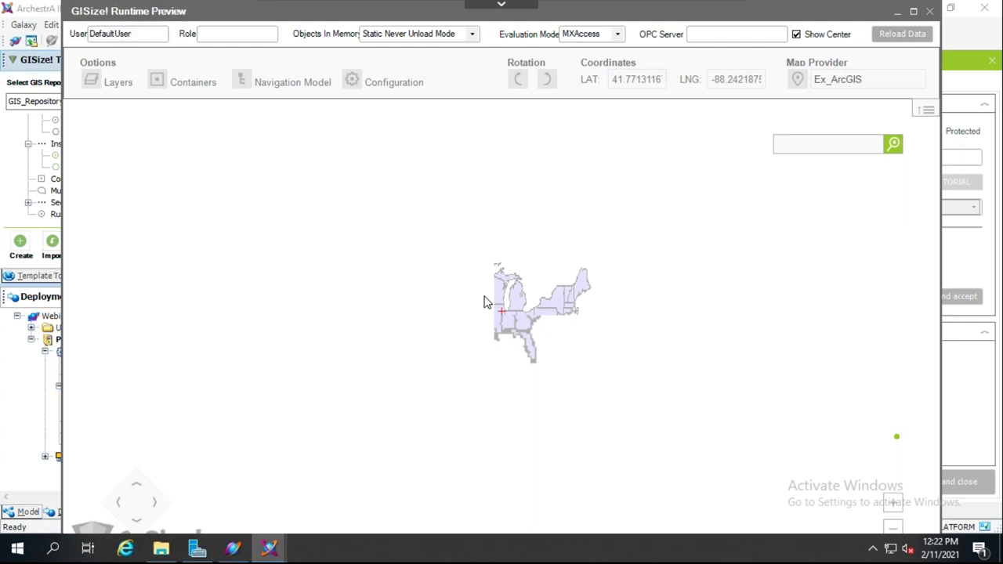
{"action": "scroll", "coordinate": [533, 319], "scroll_direction": "up", "scroll_amount": 1}
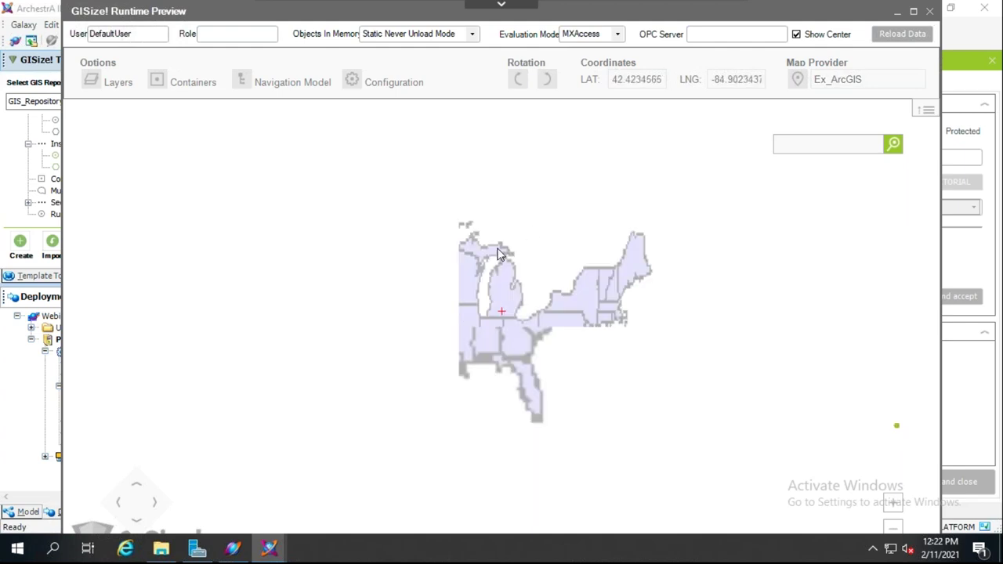
{"action": "scroll", "coordinate": [532, 268], "scroll_direction": "down", "scroll_amount": 1}
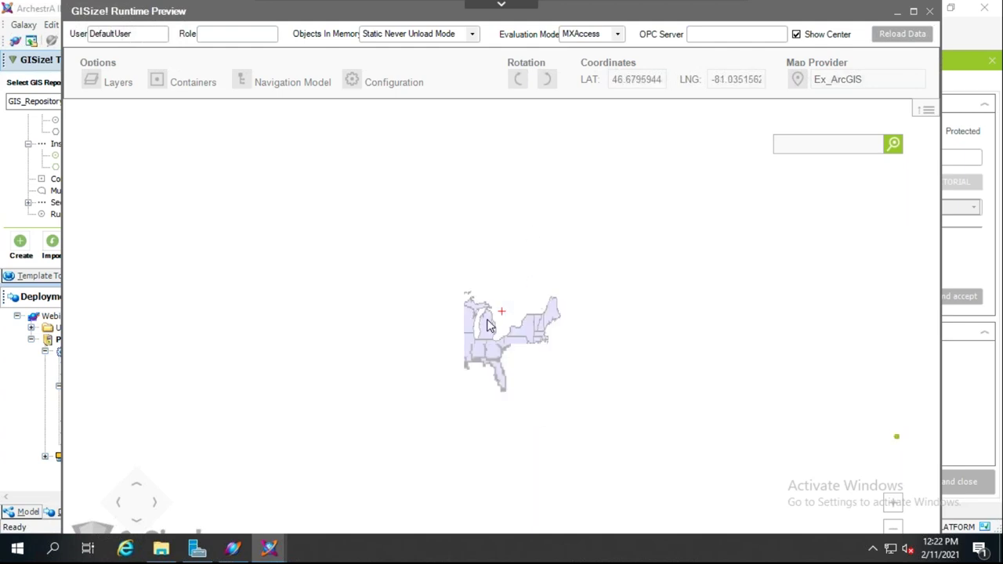
{"action": "scroll", "coordinate": [489, 321], "scroll_direction": "down", "scroll_amount": 2}
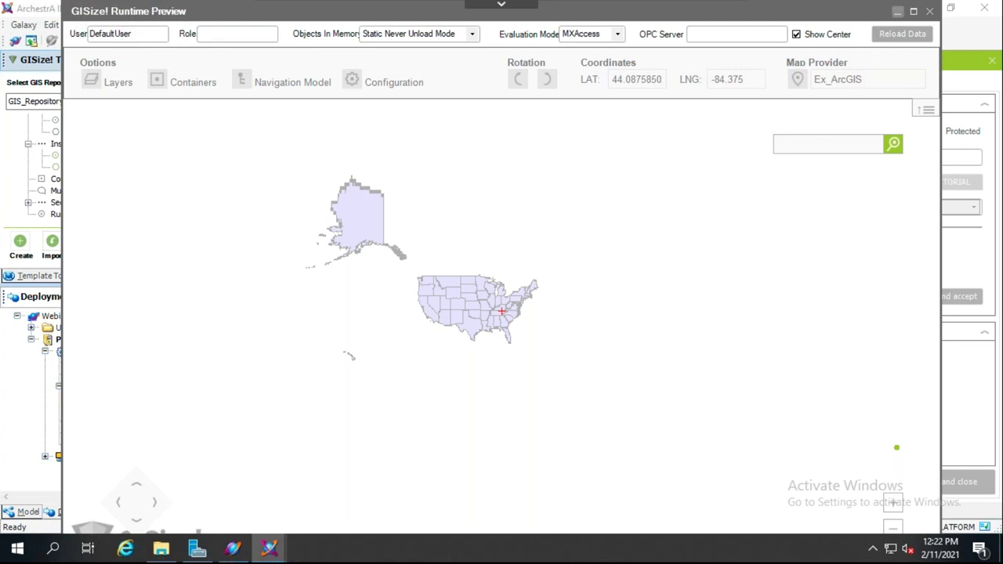
{"action": "left_click", "coordinate": [897, 11]}
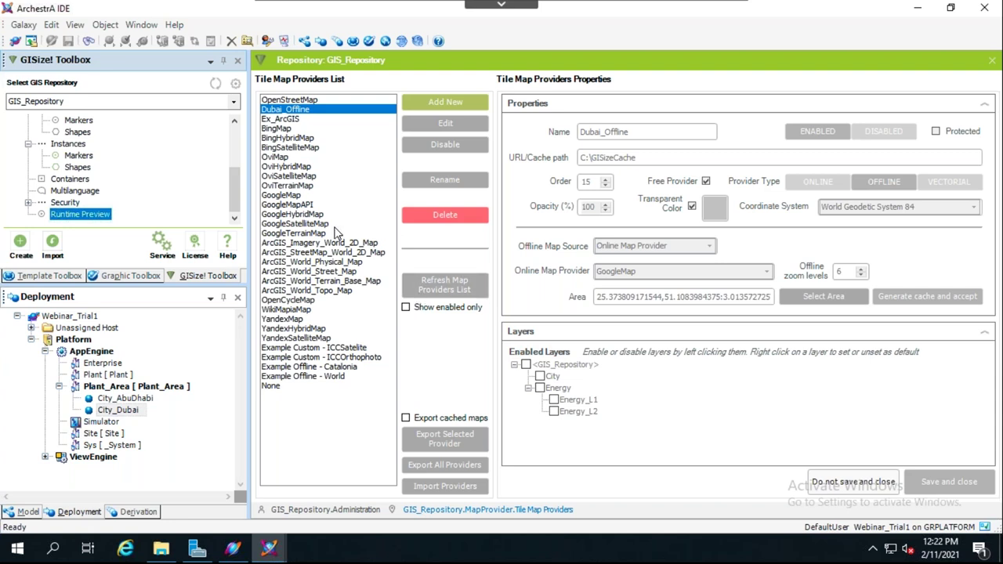
- Open the Layers tree of GIS_Repository and open the City layer for editing
{"action": "left_click_drag", "start_coordinate": [231, 178], "coordinate": [239, 135]}
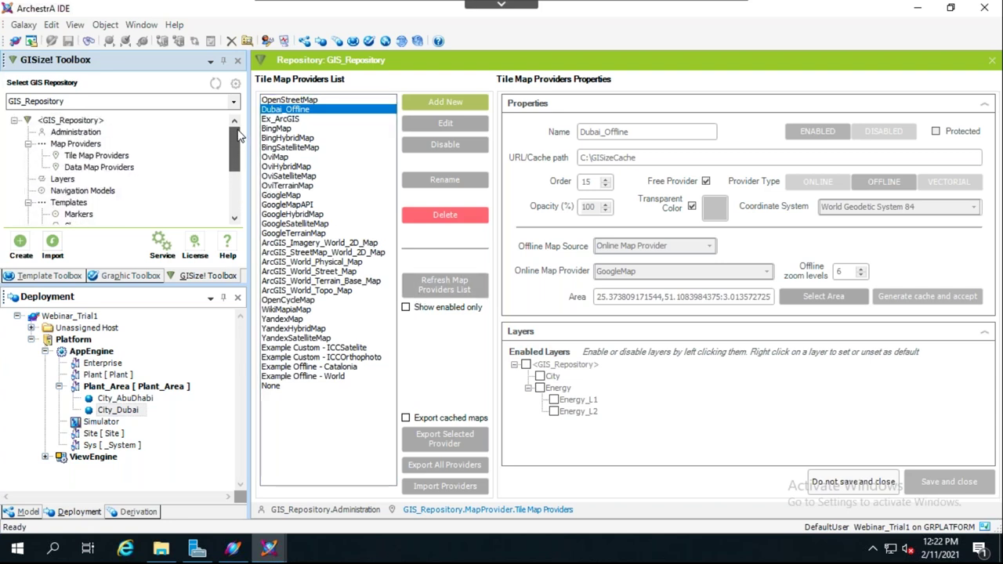
{"action": "left_click", "coordinate": [70, 179]}
{"action": "double_click", "coordinate": [68, 182]}
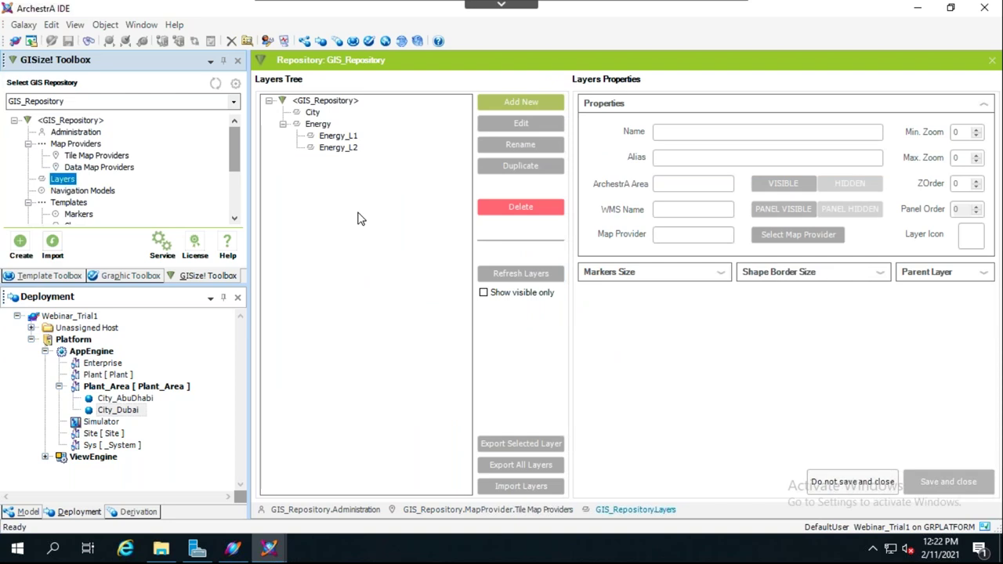
{"action": "left_click", "coordinate": [315, 114]}
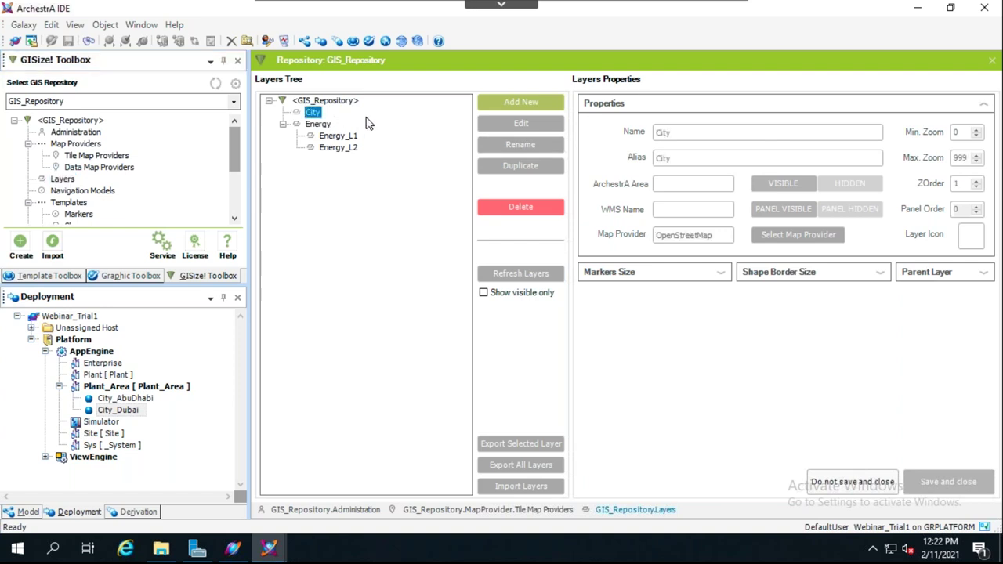
{"action": "left_click", "coordinate": [520, 123]}
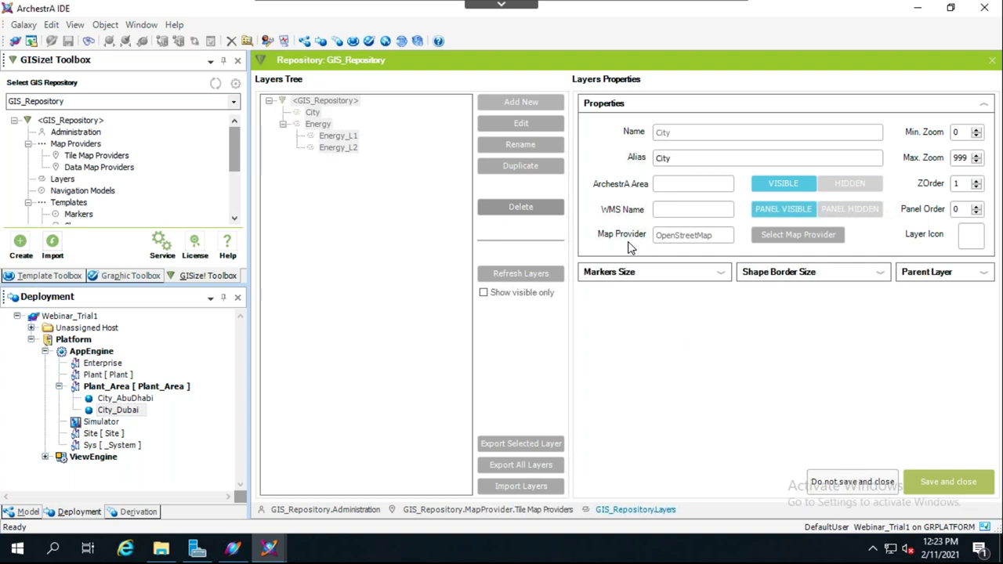
- Examine the City layer's map provider choices, marker and shape border size tables and parent layer, and close it without saving
{"action": "left_click", "coordinate": [799, 237]}
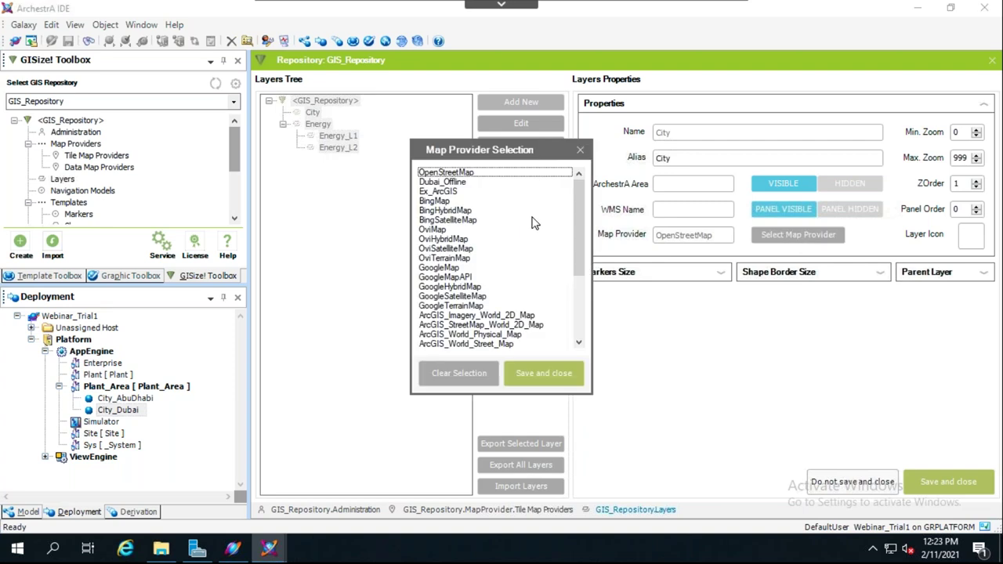
{"action": "left_click", "coordinate": [580, 151]}
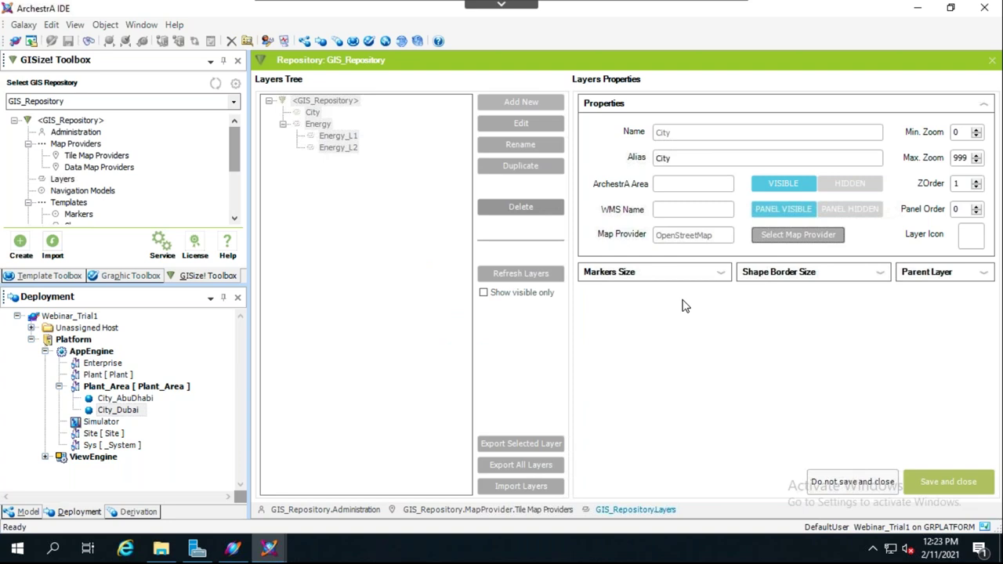
{"action": "left_click", "coordinate": [722, 274]}
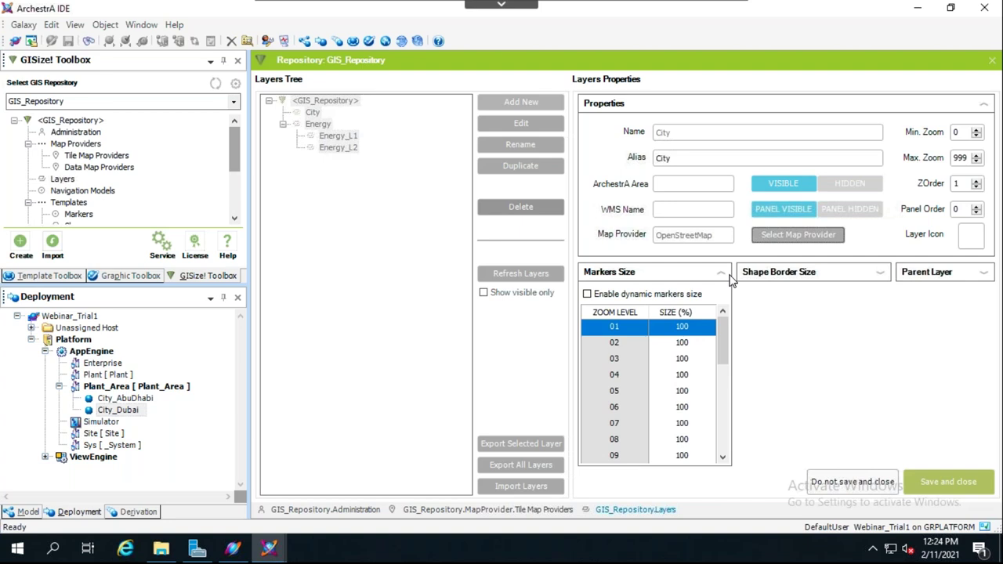
{"action": "left_click", "coordinate": [880, 274]}
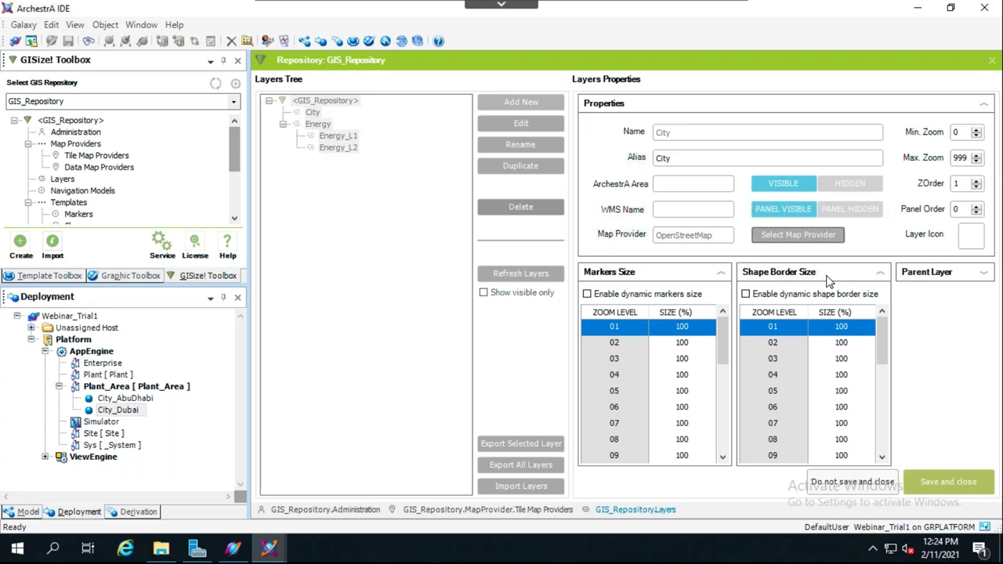
{"action": "left_click", "coordinate": [986, 272]}
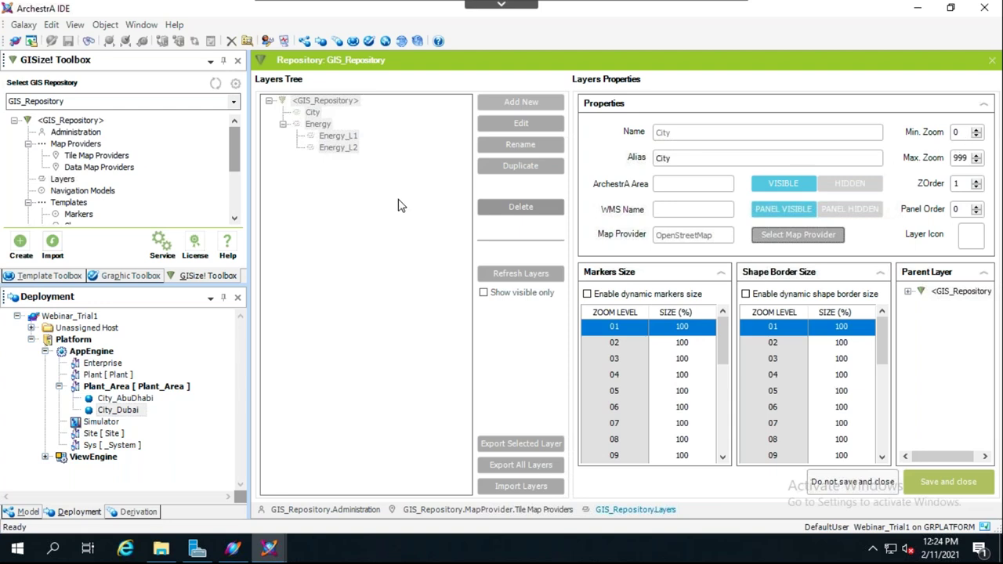
{"action": "left_click", "coordinate": [879, 485]}
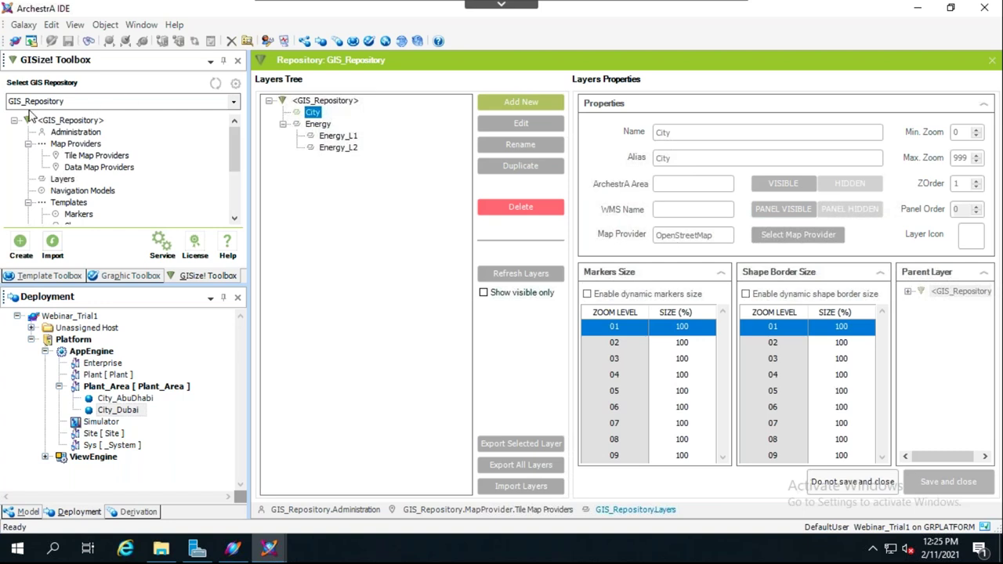
- Open the OpenStreetMap tile map provider for editing, examine its enabled layers such as Energy_L1 and Energy_L2, and close it without saving
{"action": "double_click", "coordinate": [93, 159]}
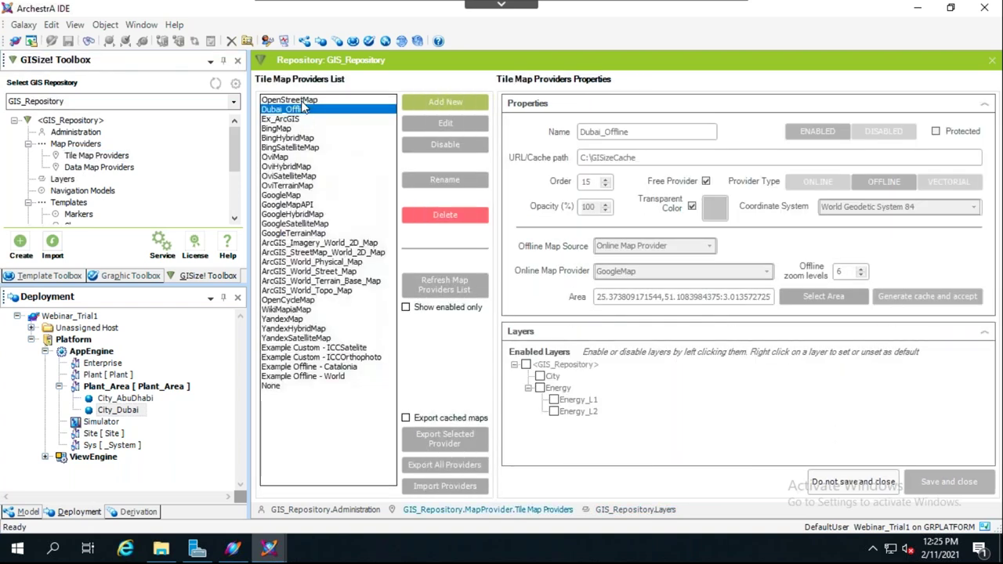
{"action": "left_click", "coordinate": [305, 101]}
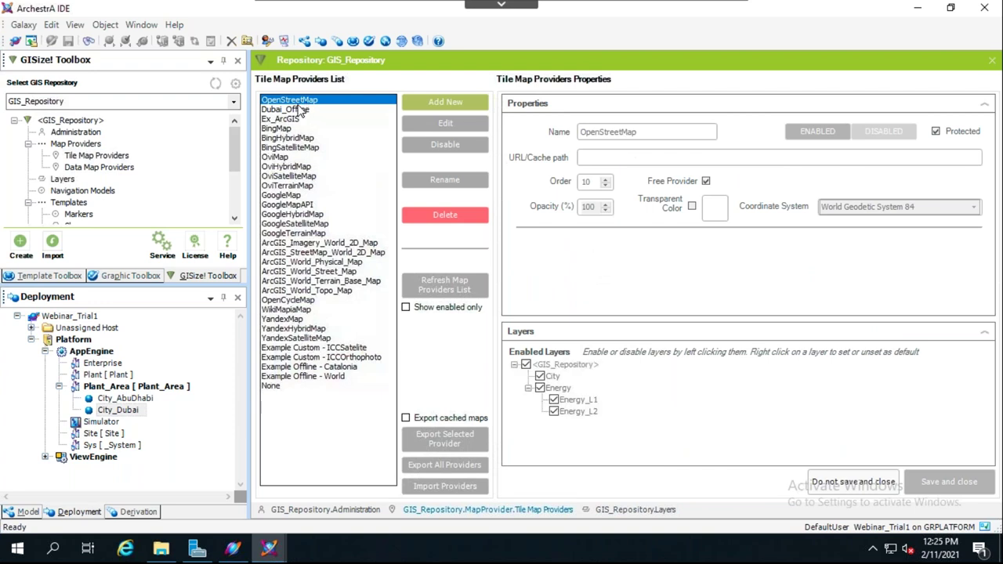
{"action": "left_click", "coordinate": [410, 126]}
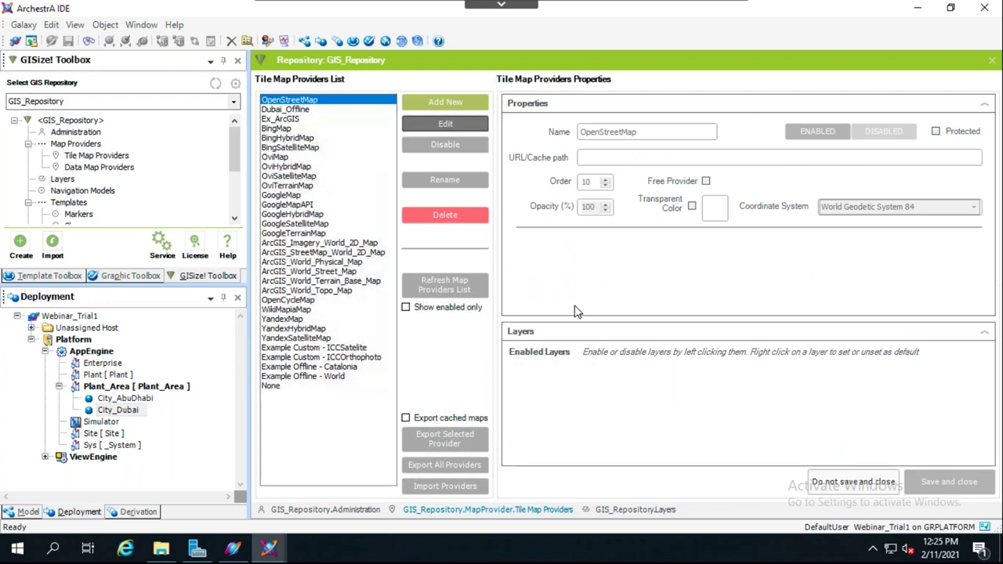
{"action": "left_click", "coordinate": [554, 411]}
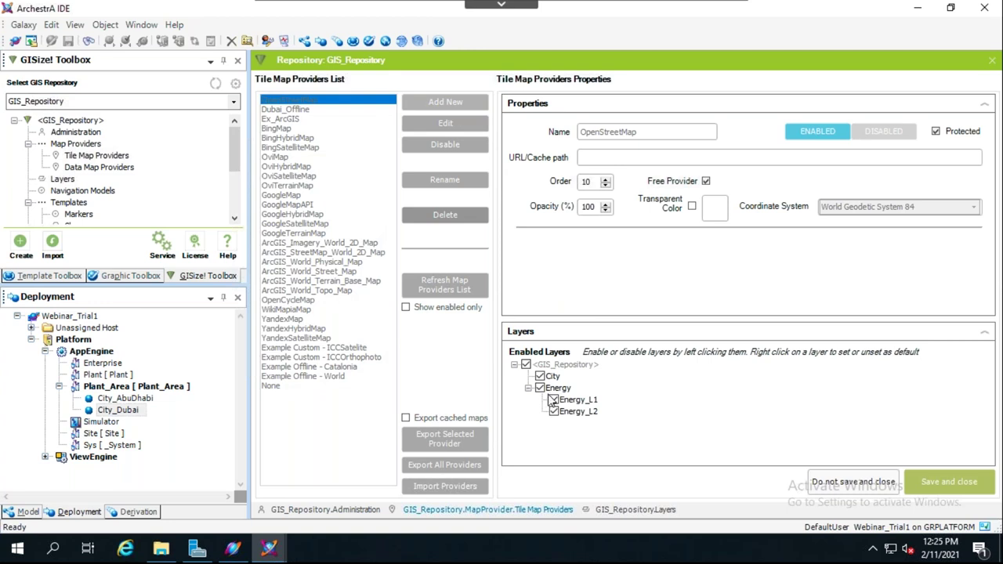
{"action": "left_click", "coordinate": [554, 401]}
{"action": "left_click", "coordinate": [829, 482]}
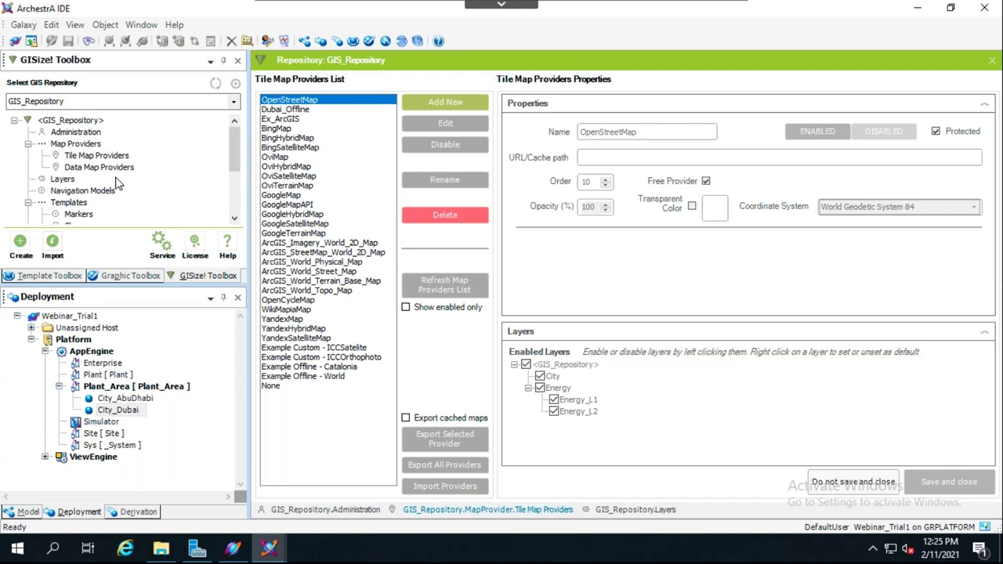
- Open the Marker Templates list of GIS_Repository and open the $City_Markers template for editing
{"action": "left_click_drag", "start_coordinate": [236, 138], "coordinate": [225, 164]}
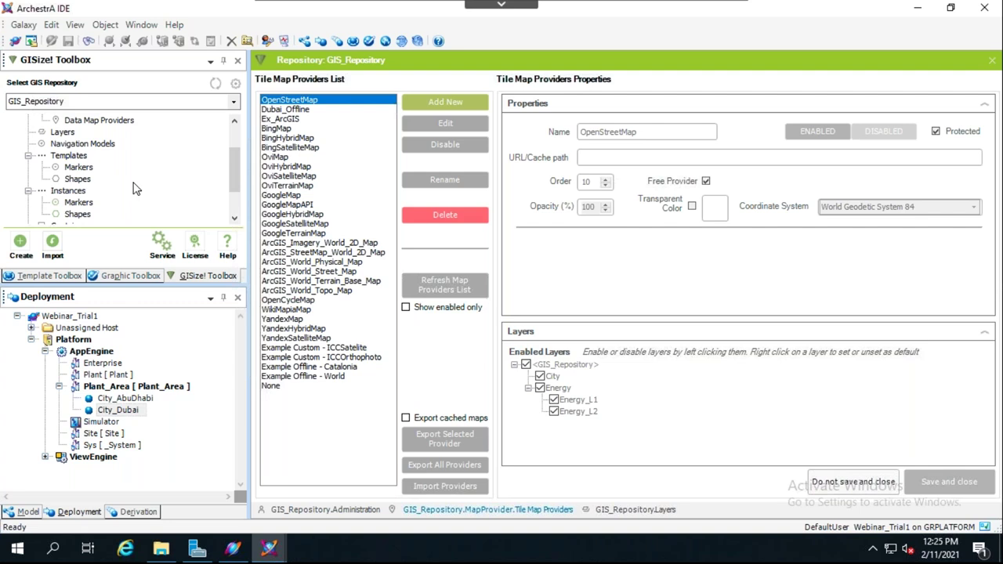
{"action": "left_click", "coordinate": [74, 169]}
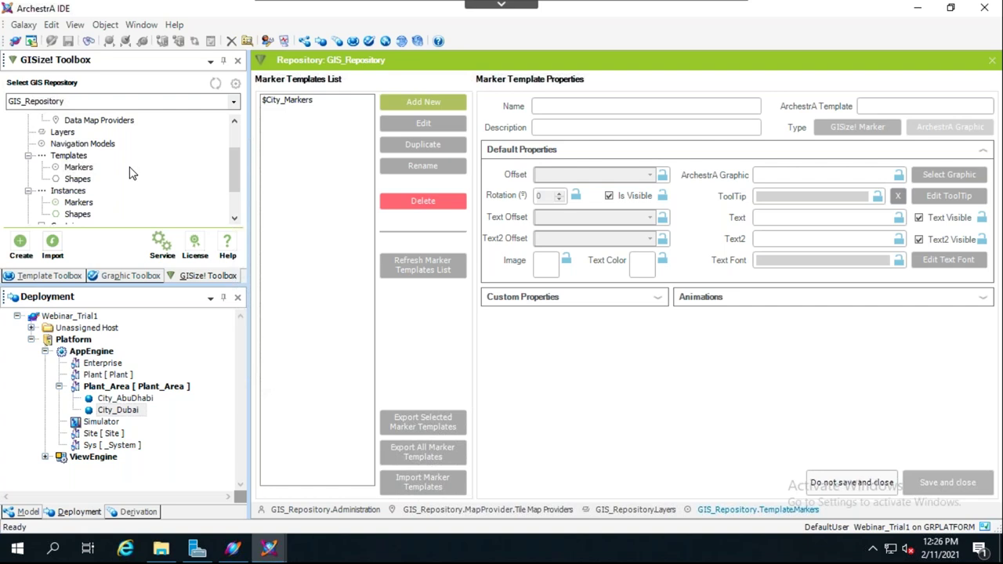
{"action": "left_click", "coordinate": [308, 101]}
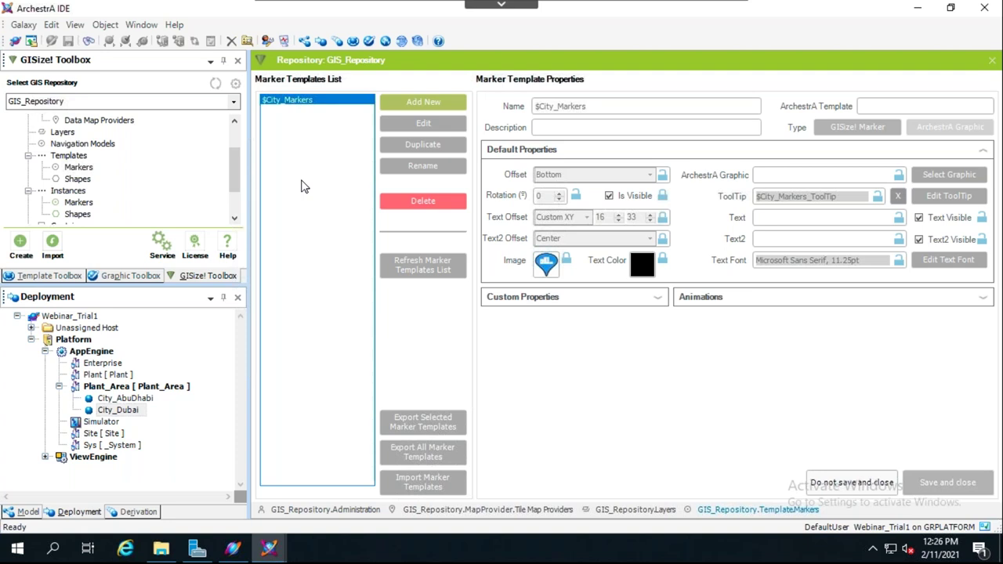
{"action": "left_click", "coordinate": [420, 125]}
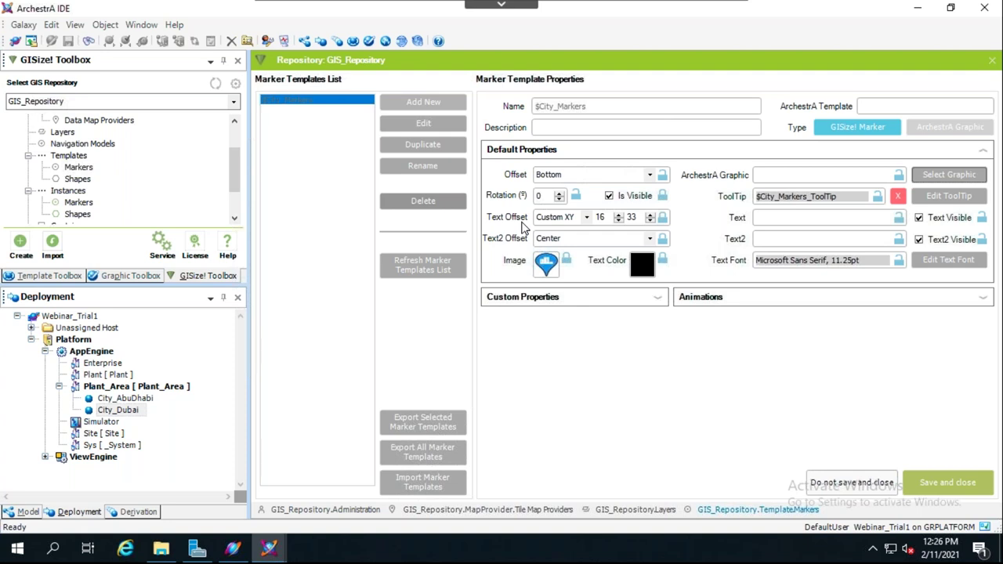
- Set the $City_Markers template's image to the blue city marker picture from the Images_Webinar folder on the Desktop
{"action": "left_click", "coordinate": [546, 264]}
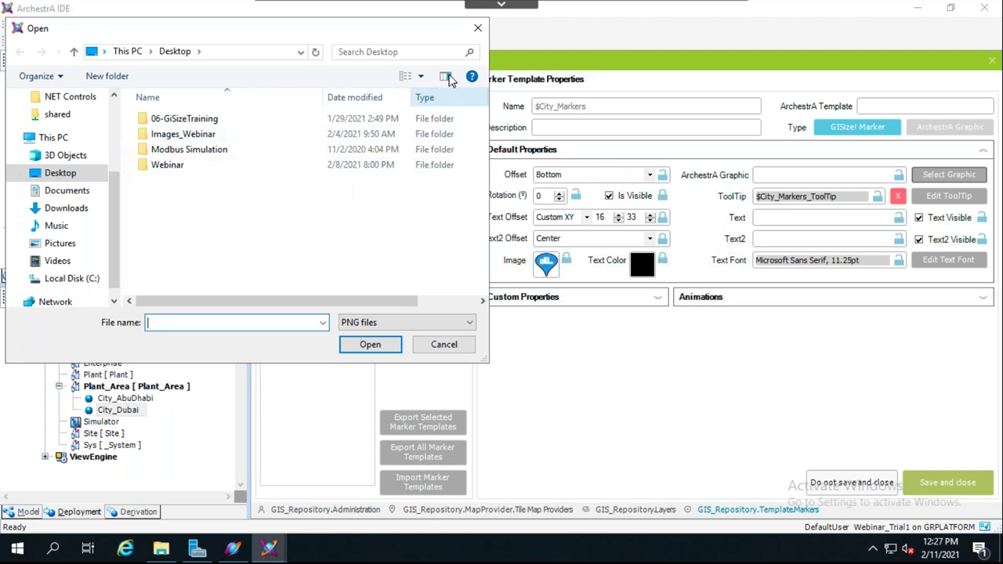
{"action": "left_click", "coordinate": [477, 27]}
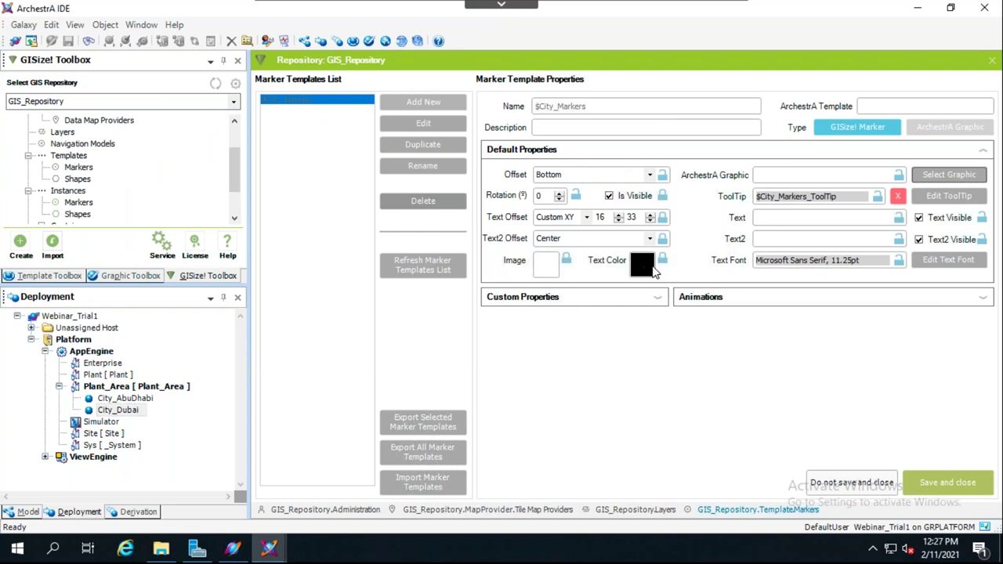
{"action": "left_click", "coordinate": [546, 273]}
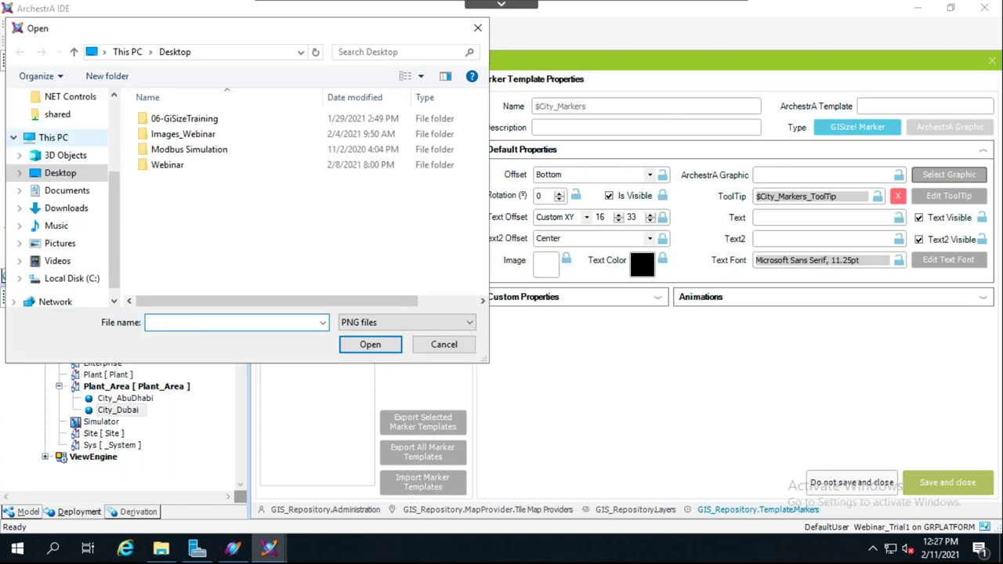
{"action": "left_click_drag", "start_coordinate": [114, 182], "coordinate": [116, 108]}
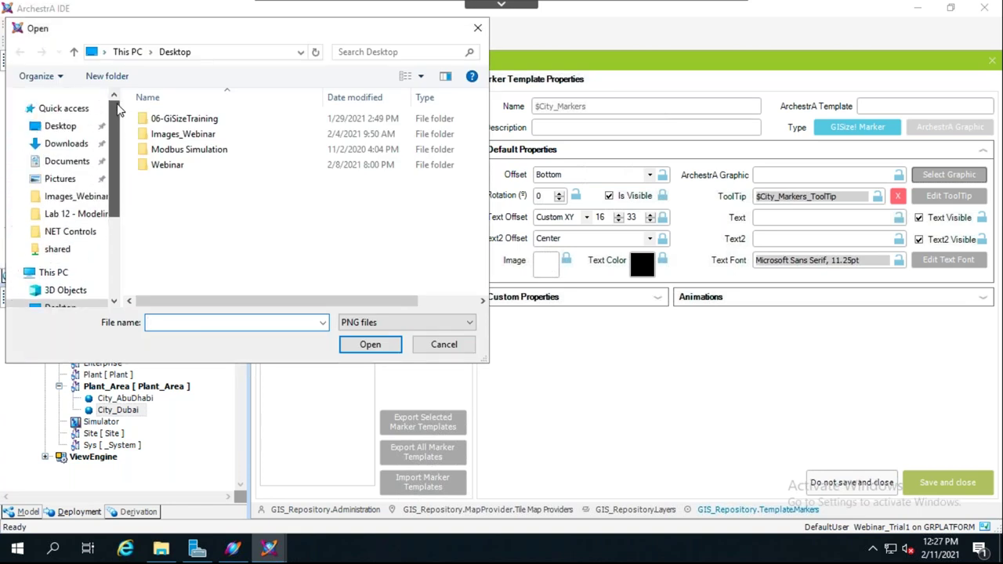
{"action": "left_click", "coordinate": [78, 128]}
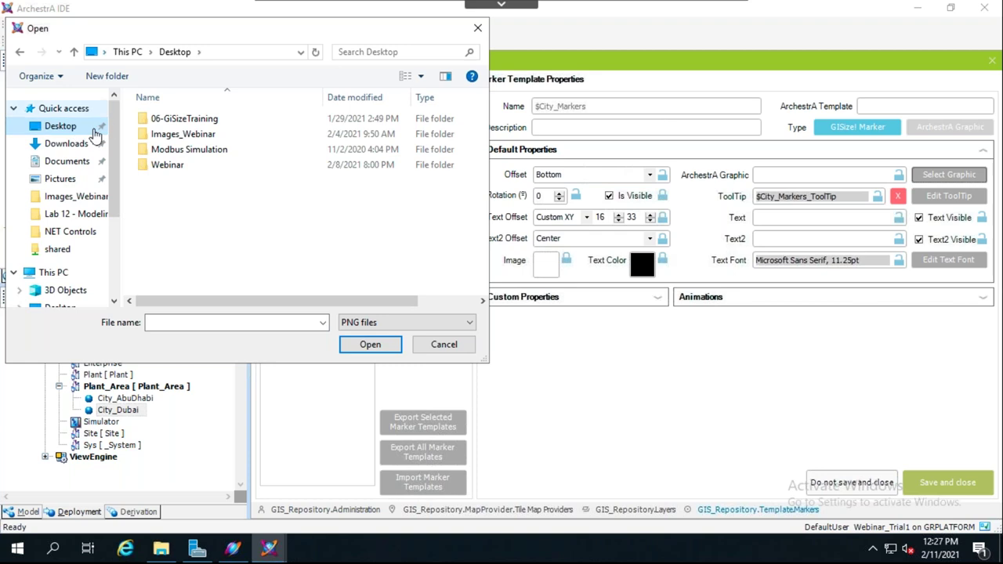
{"action": "double_click", "coordinate": [199, 135]}
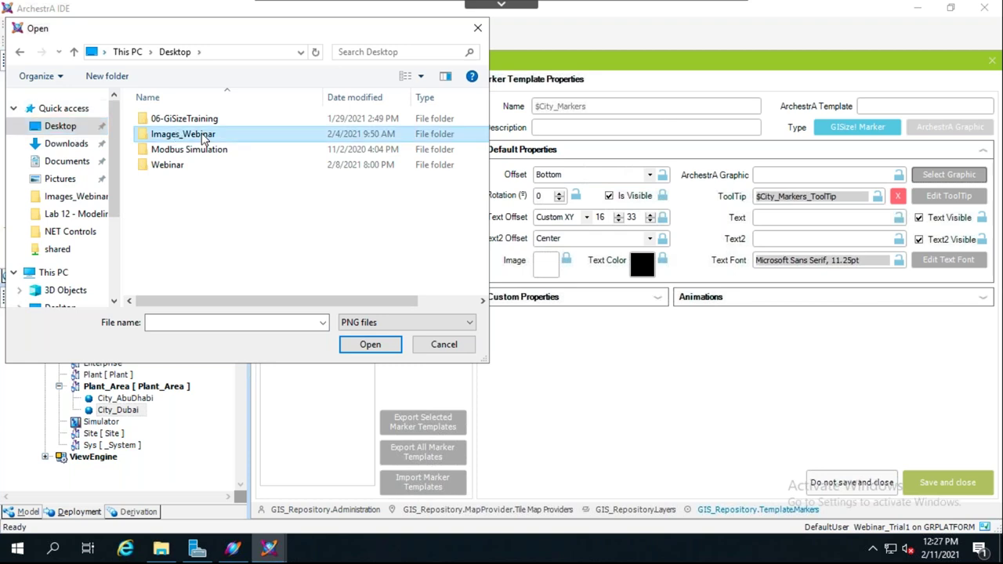
{"action": "left_click", "coordinate": [160, 119]}
{"action": "left_click", "coordinate": [389, 346]}
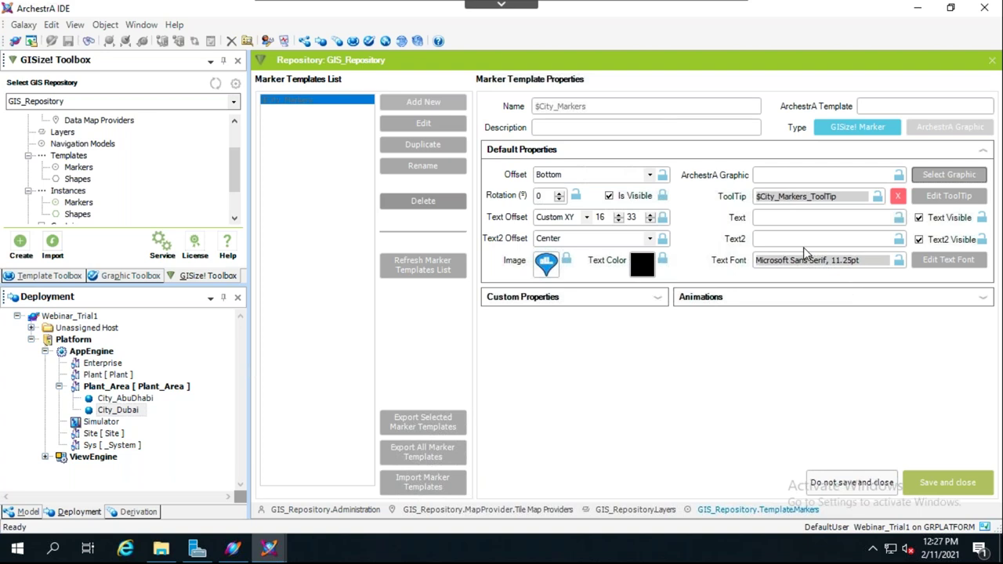
{"action": "left_click", "coordinate": [863, 107]}
{"action": "type", "text": "arch"}
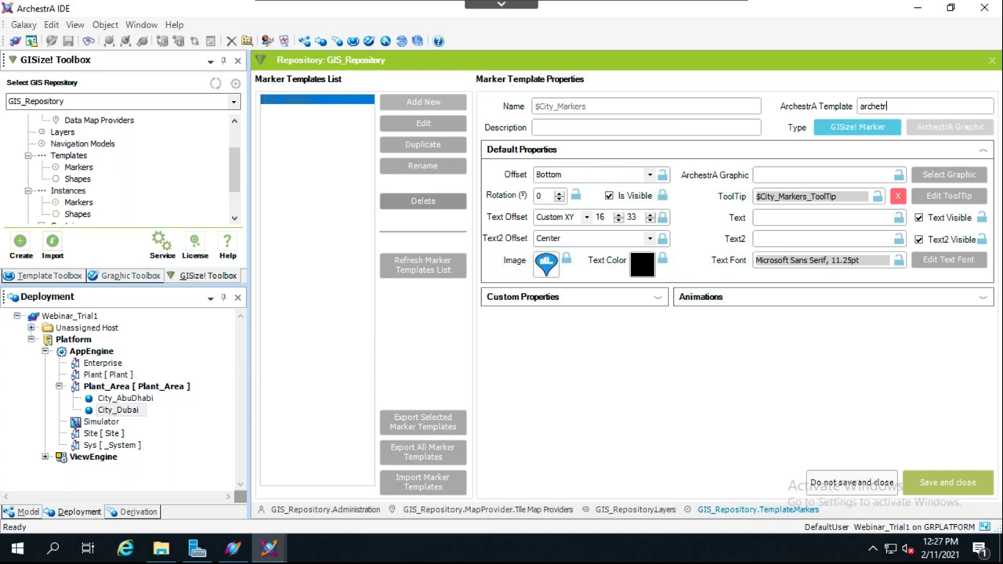
{"action": "key", "text": "BackSpace"}
{"action": "key", "text": "BackSpace"}
{"action": "key", "text": "BackSpace"}
{"action": "key", "text": "BackSpace"}
{"action": "key", "text": "BackSpace"}
{"action": "key", "text": "BackSpace"}
{"action": "key", "text": "BackSpace"}
- Show the $City_Markers template's custom properties and open AlarmCount for editing
{"action": "left_click", "coordinate": [658, 299]}
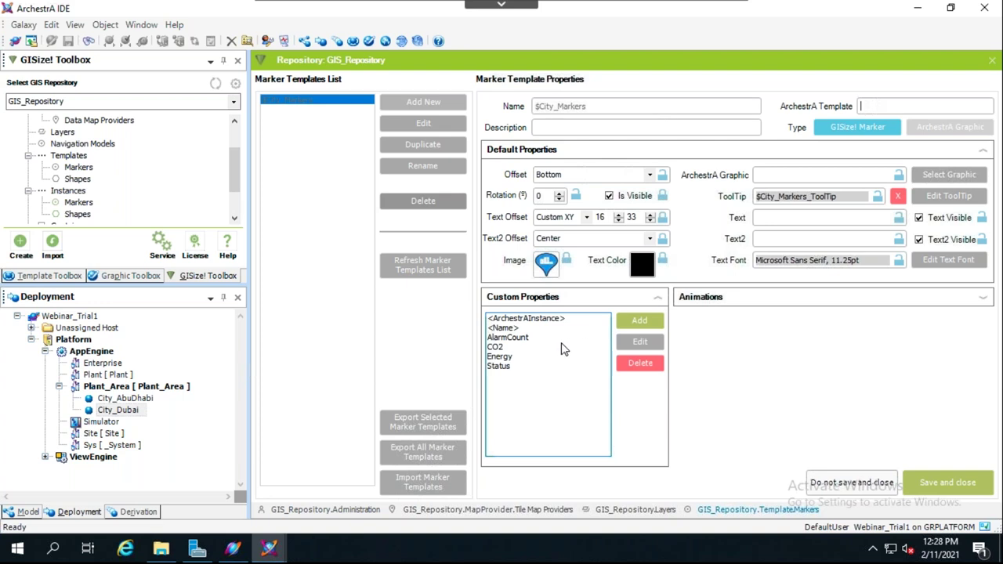
{"action": "left_click", "coordinate": [517, 338]}
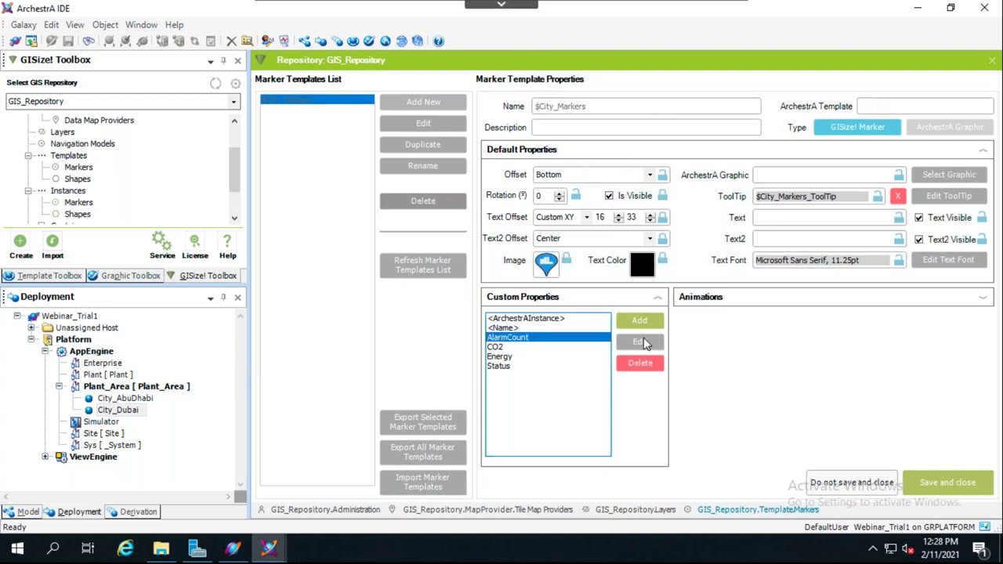
{"action": "left_click", "coordinate": [641, 342]}
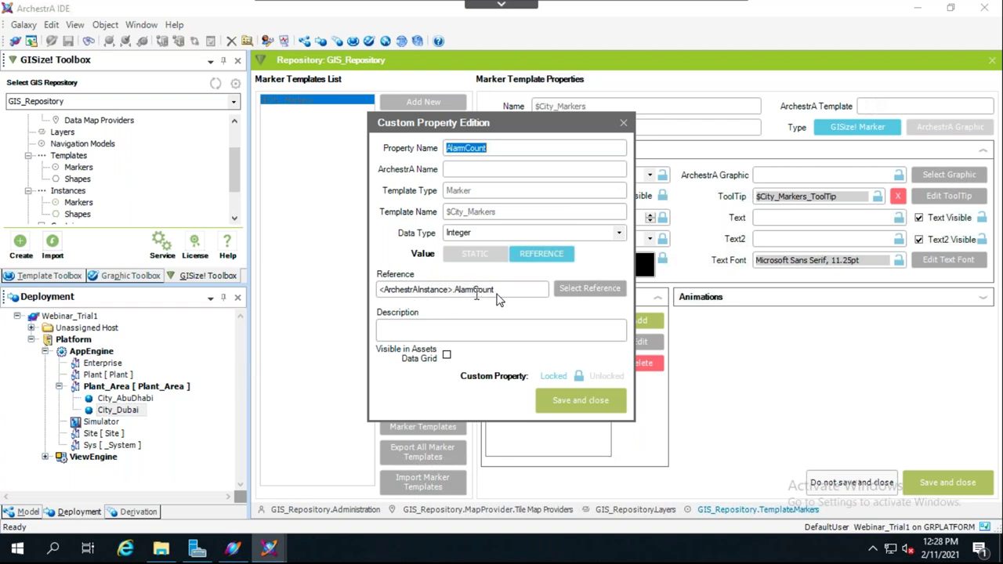
- Browse the City_Dubai instance's attributes as reference choices for AlarmCount, and close the property without changing it
{"action": "left_click", "coordinate": [577, 292]}
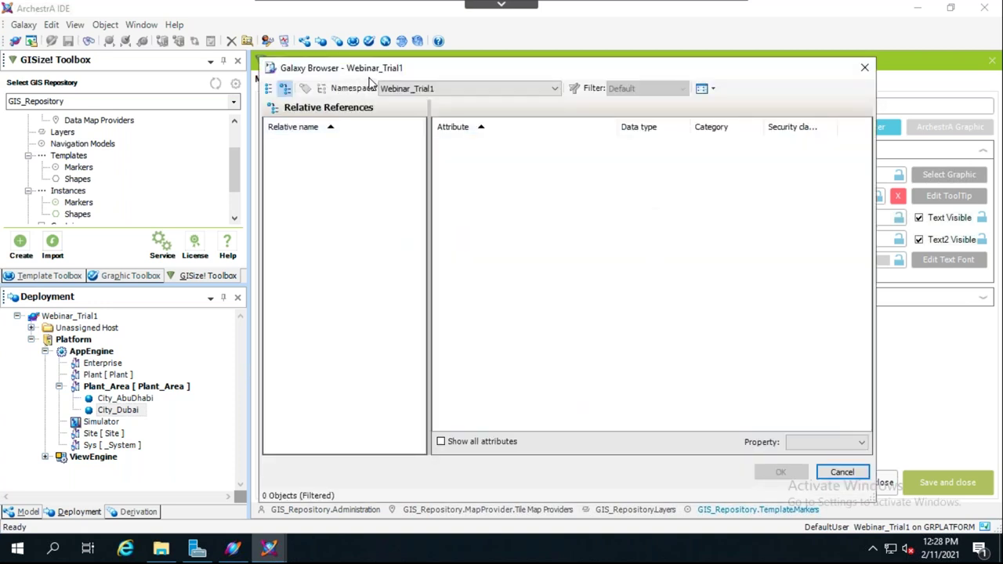
{"action": "left_click", "coordinate": [269, 89]}
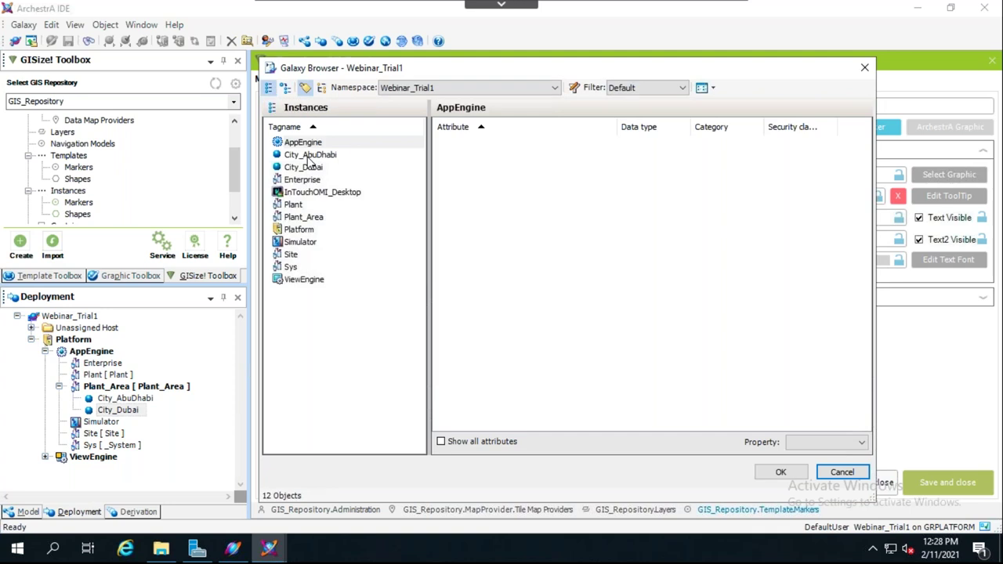
{"action": "key", "text": "Down"}
{"action": "key", "text": "Down"}
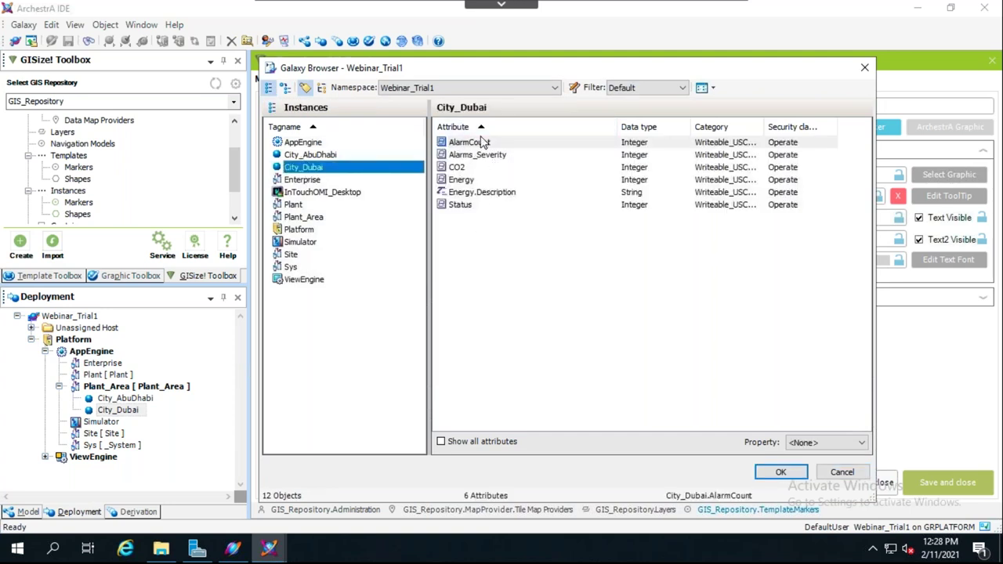
{"action": "left_click", "coordinate": [865, 68]}
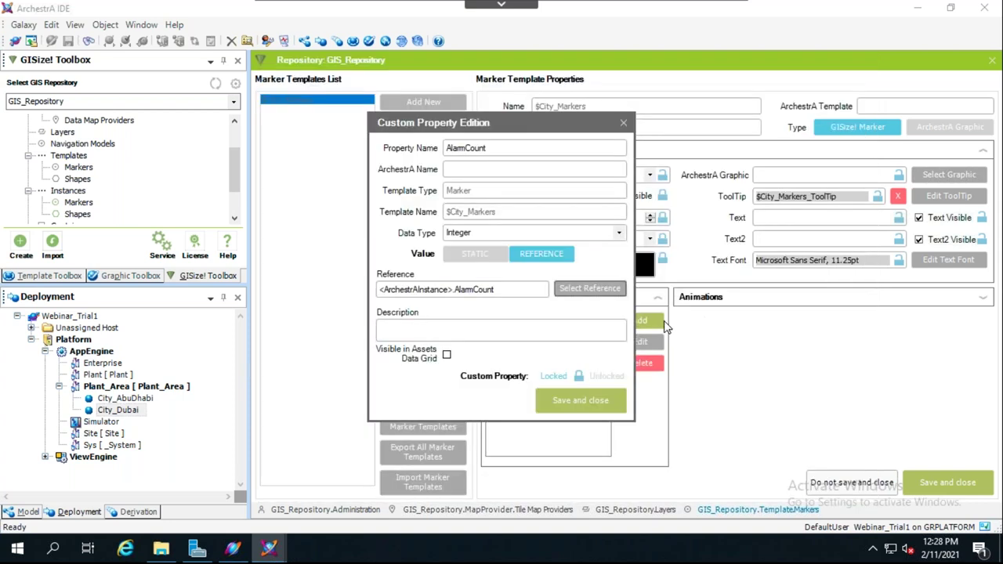
{"action": "left_click", "coordinate": [623, 123]}
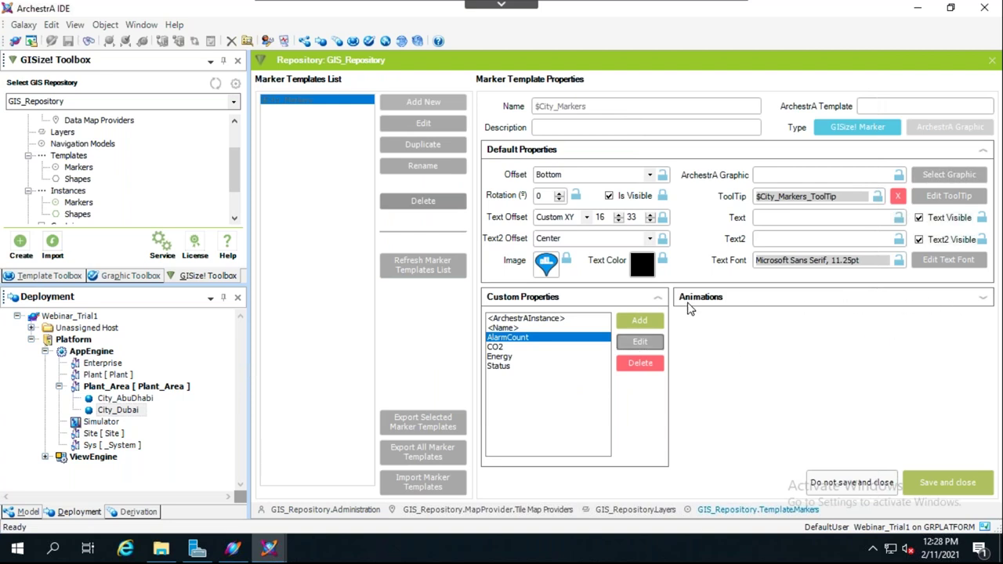
- Examine the $City_Markers template's animations, including the Status_1 condition and image value, and close the Animation Editor without saving
{"action": "left_click", "coordinate": [984, 298]}
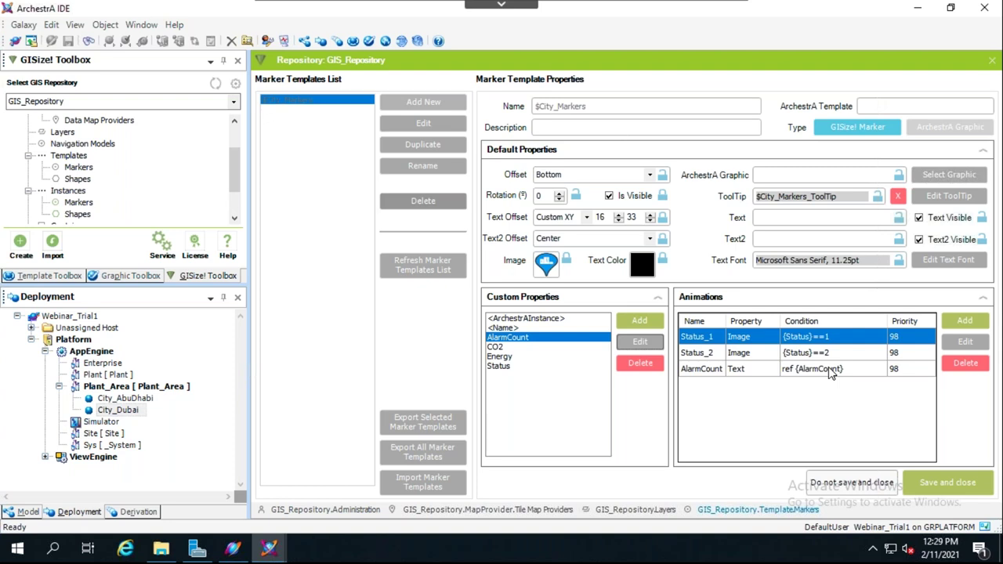
{"action": "left_click", "coordinate": [965, 342]}
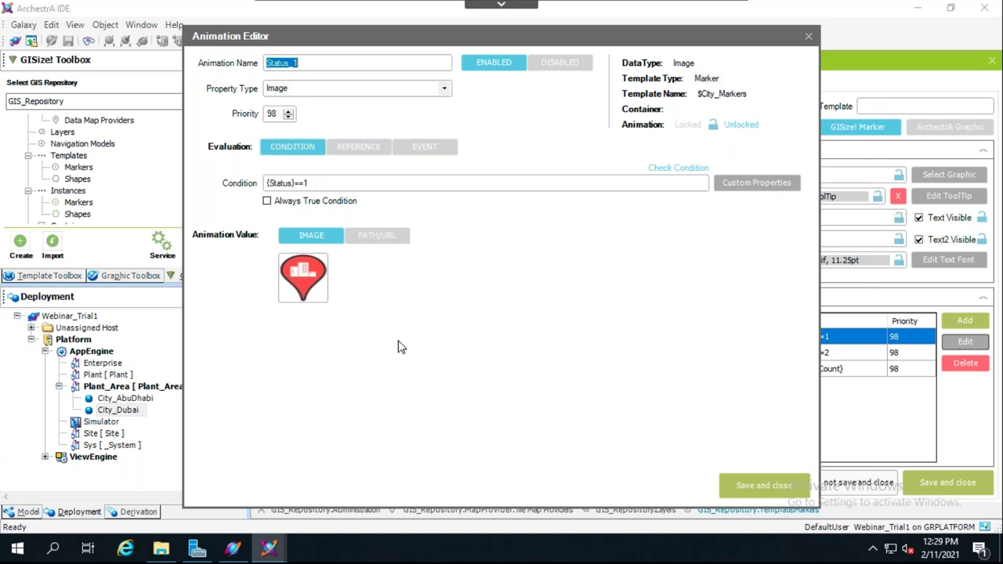
{"action": "left_click", "coordinate": [809, 39]}
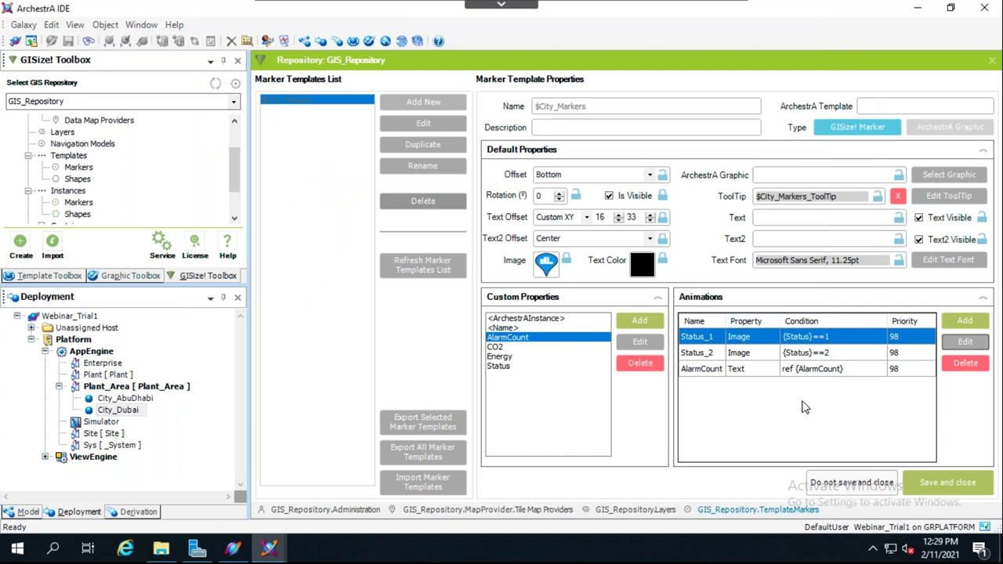
- Examine the $City_Markers_ToolTip template's text lines and animations, and close the template without saving
{"action": "left_click", "coordinate": [933, 204]}
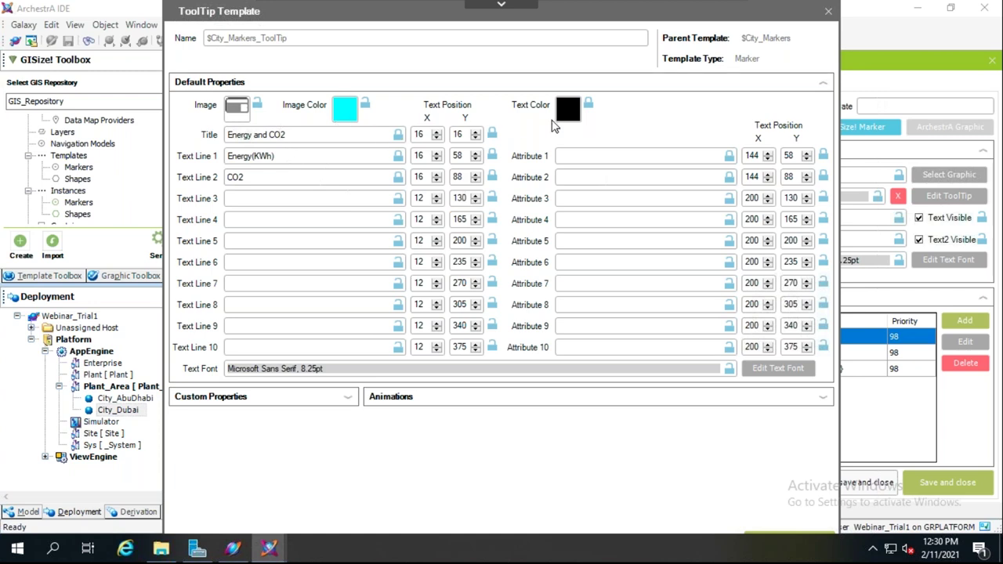
{"action": "left_click", "coordinate": [823, 399]}
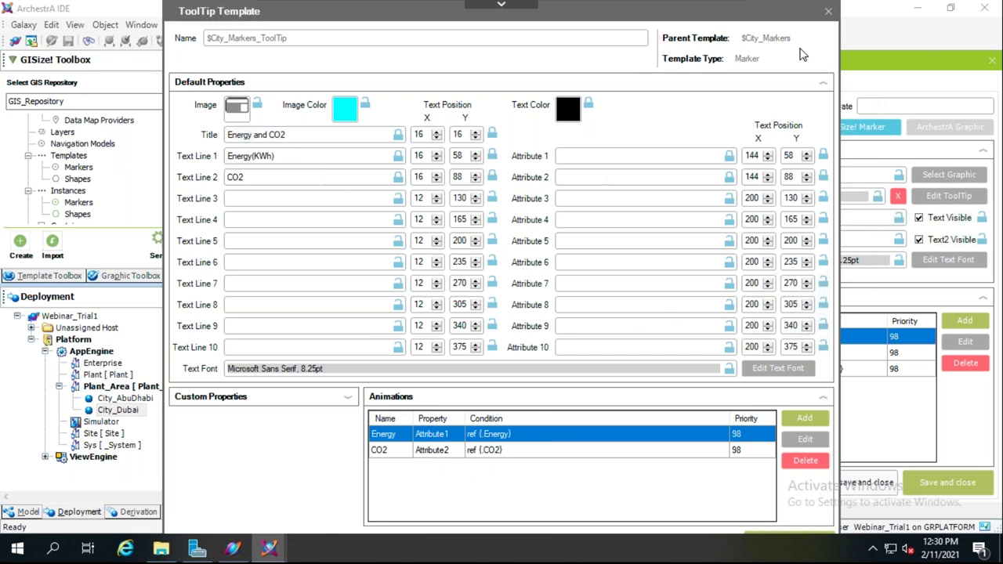
{"action": "left_click", "coordinate": [829, 13]}
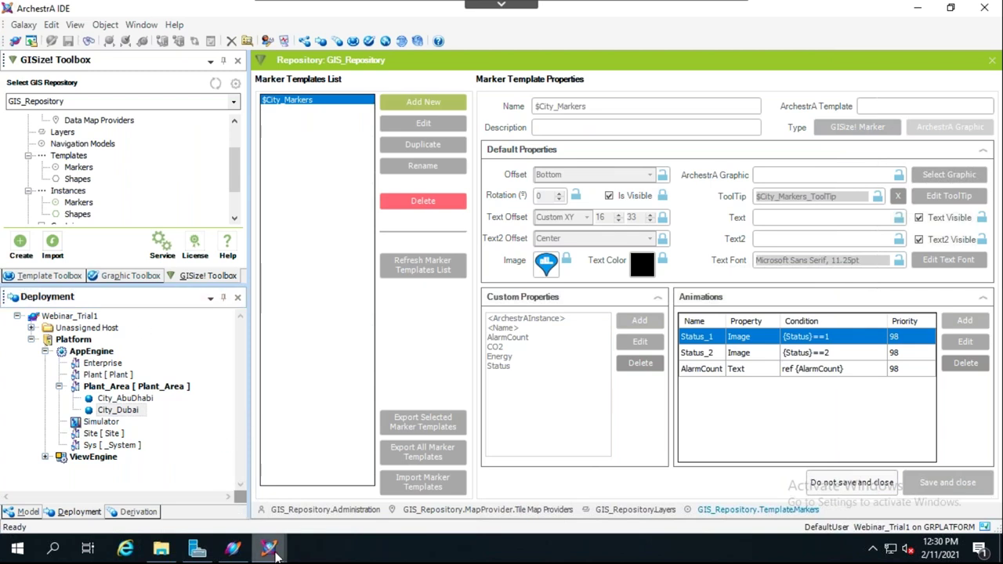
- Switch to the GISize! Runtime Preview and set its map provider to OpenStreetMap
{"action": "mouse_move", "coordinate": [272, 548]}
{"action": "left_click", "coordinate": [324, 475]}
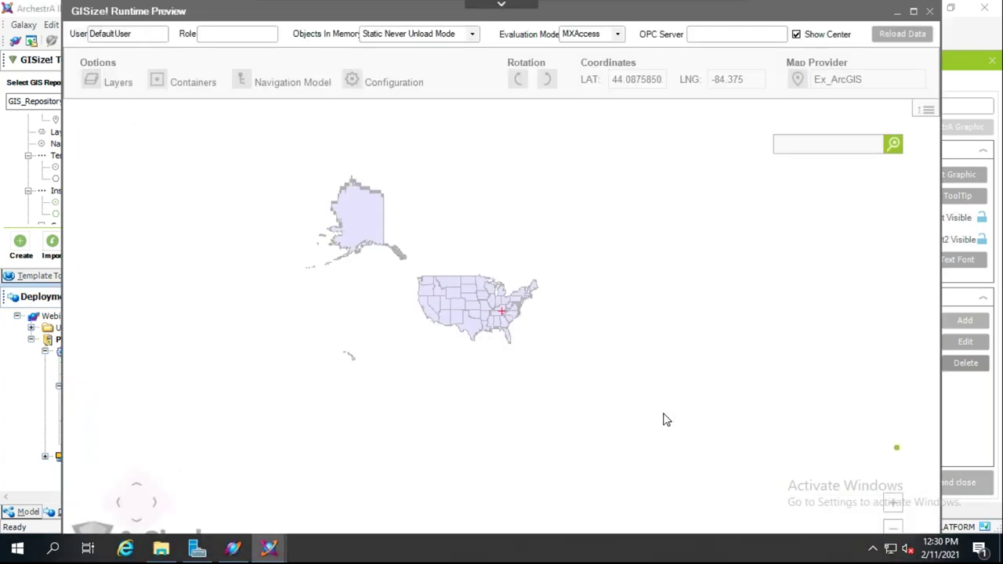
{"action": "left_click", "coordinate": [919, 86]}
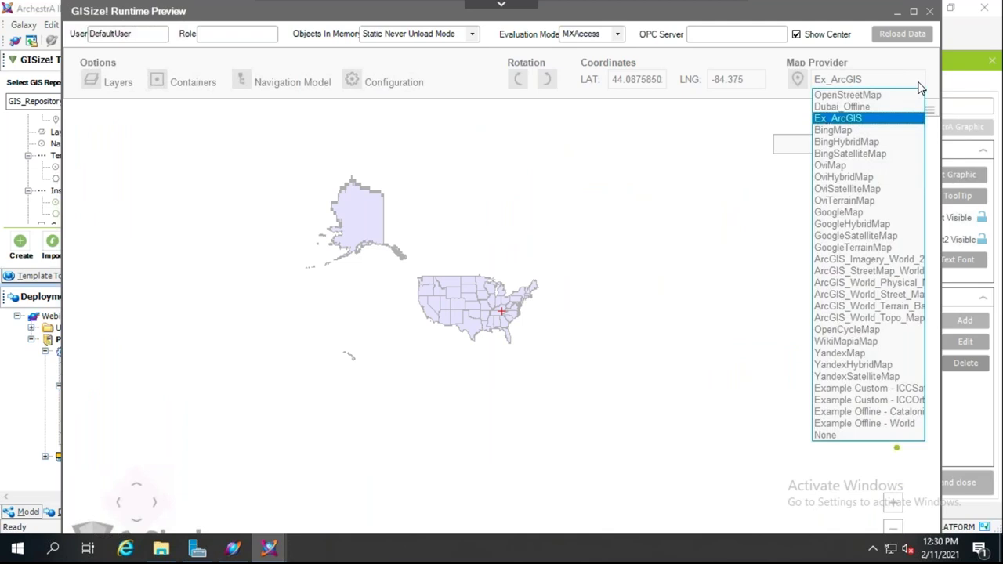
{"action": "left_click", "coordinate": [918, 86]}
{"action": "left_click", "coordinate": [919, 86]}
{"action": "left_click", "coordinate": [856, 96]}
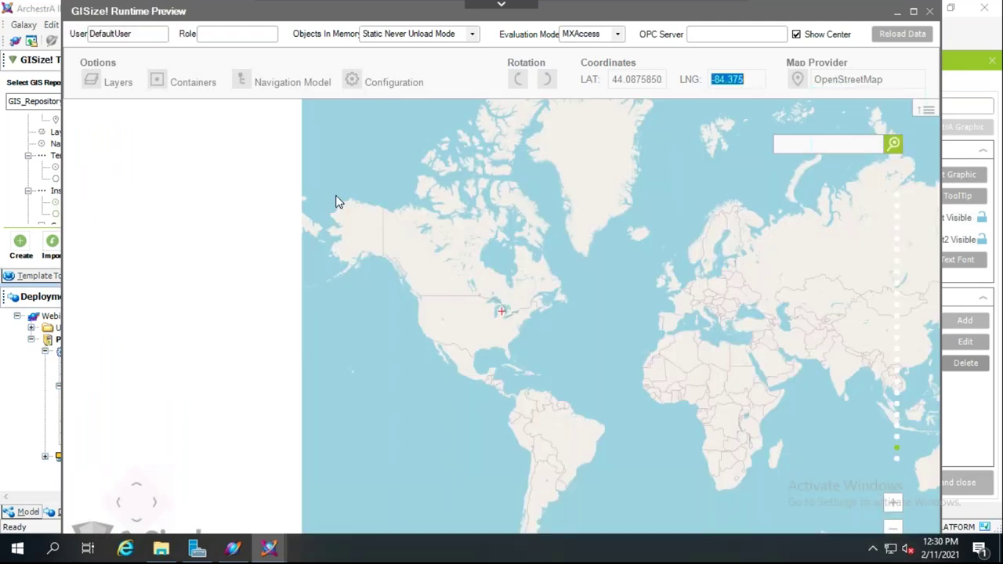
- Show the City layer in the runtime preview, display the tooltip of its city marker, and close the preview
{"action": "left_click", "coordinate": [94, 93]}
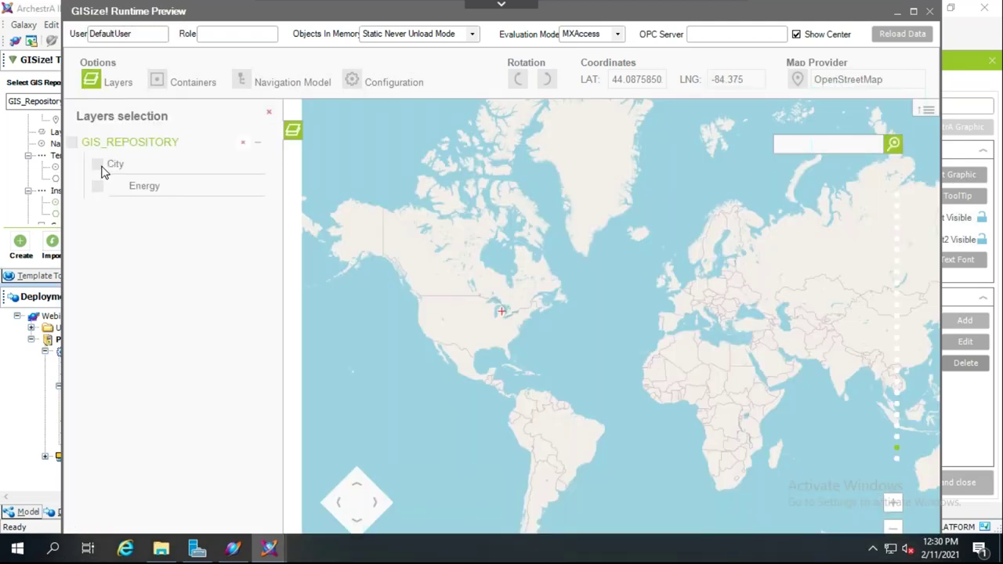
{"action": "left_click", "coordinate": [98, 165]}
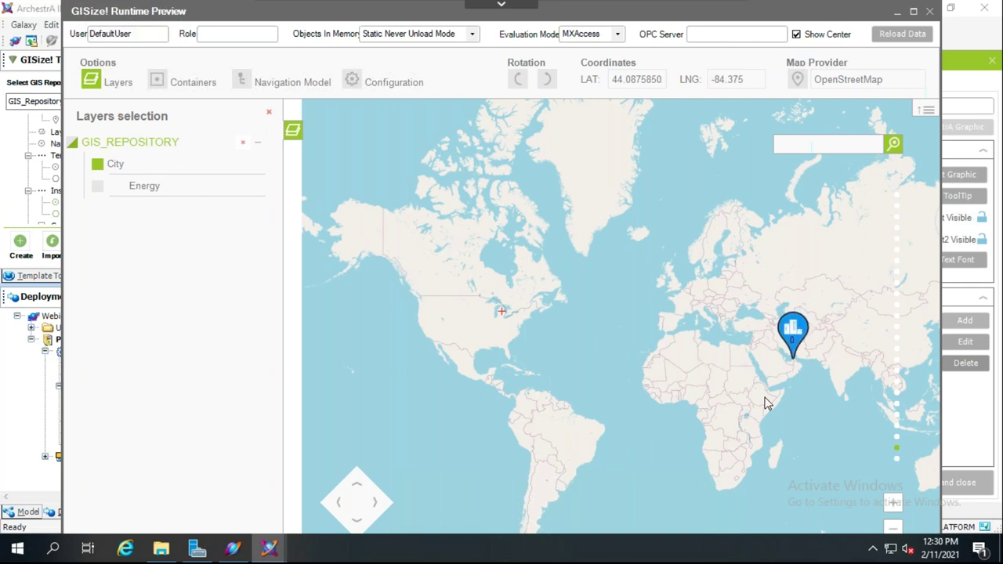
{"action": "left_click", "coordinate": [796, 350]}
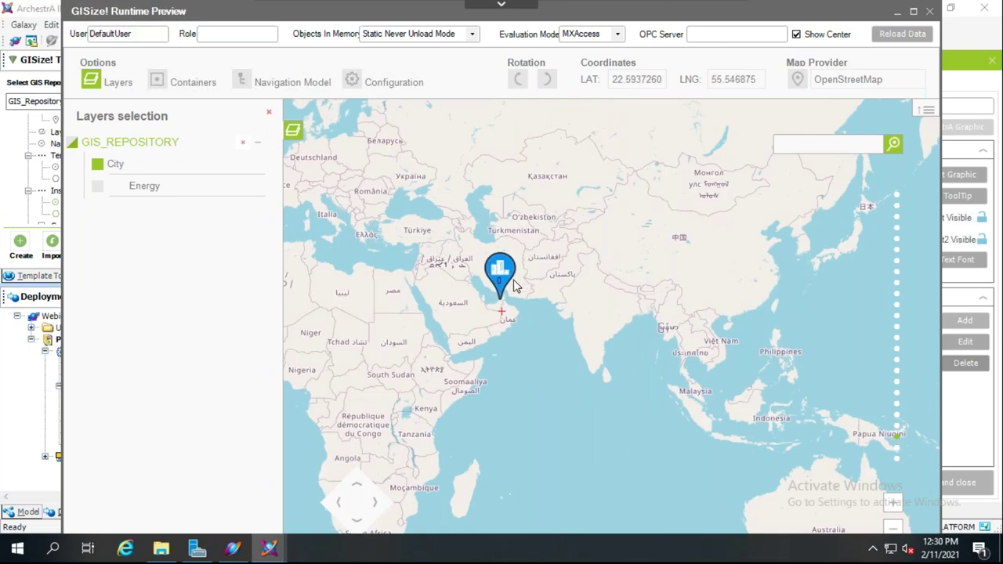
{"action": "left_click", "coordinate": [498, 291]}
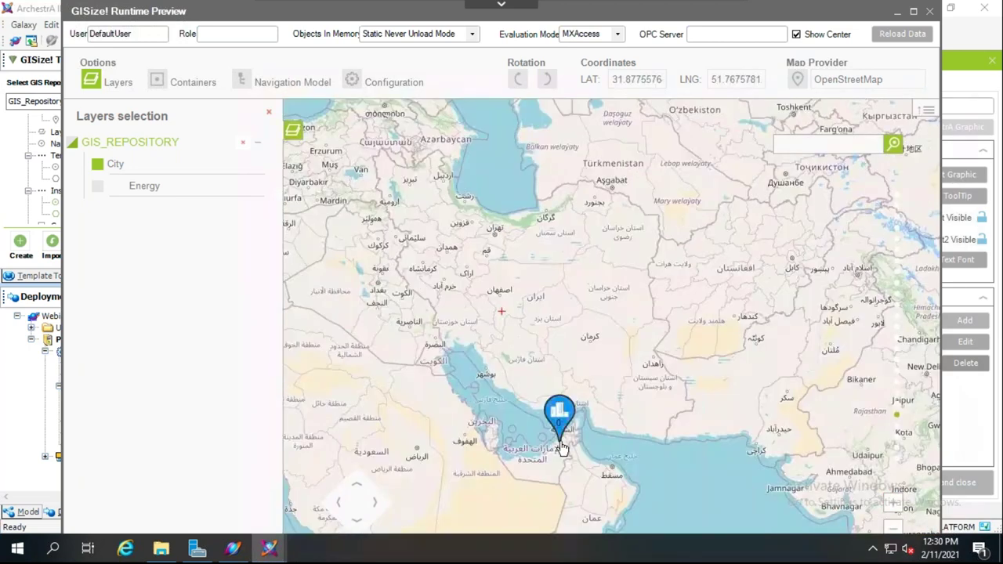
{"action": "left_click", "coordinate": [560, 421]}
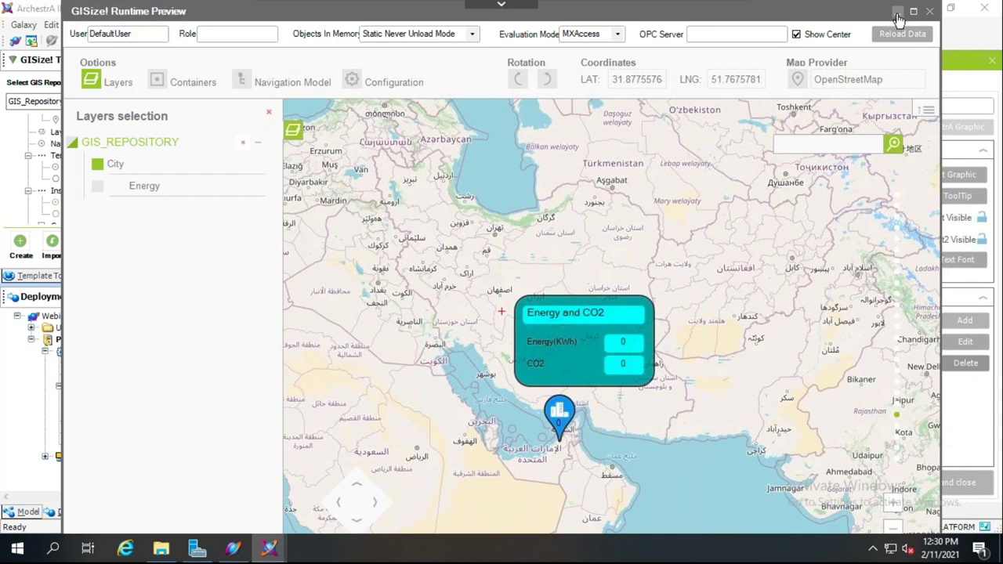
{"action": "left_click", "coordinate": [929, 11]}
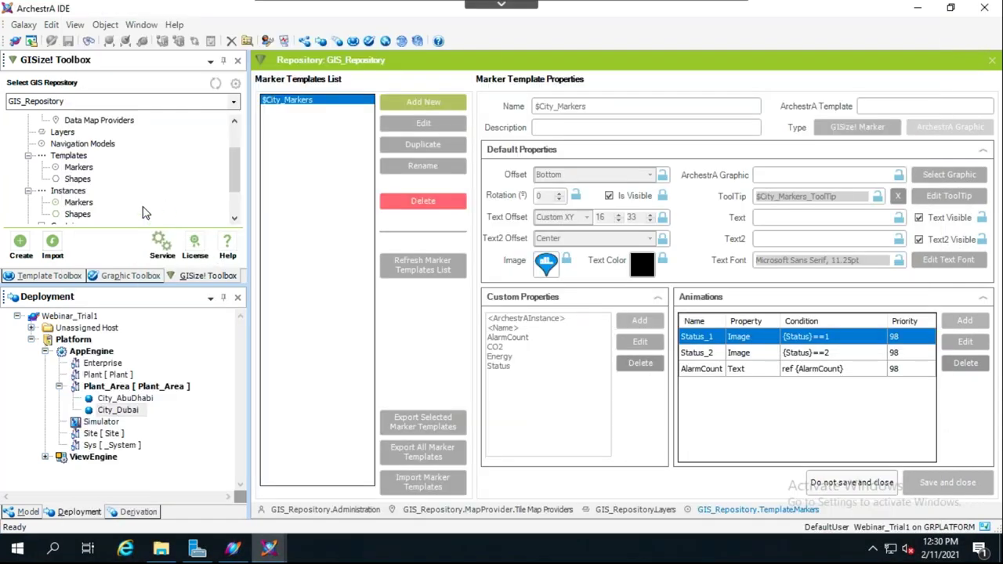
- Open the Marker Instances list of GIS_Repository and open the City layer's Dubai marker for editing
{"action": "left_click_drag", "start_coordinate": [232, 163], "coordinate": [233, 181]}
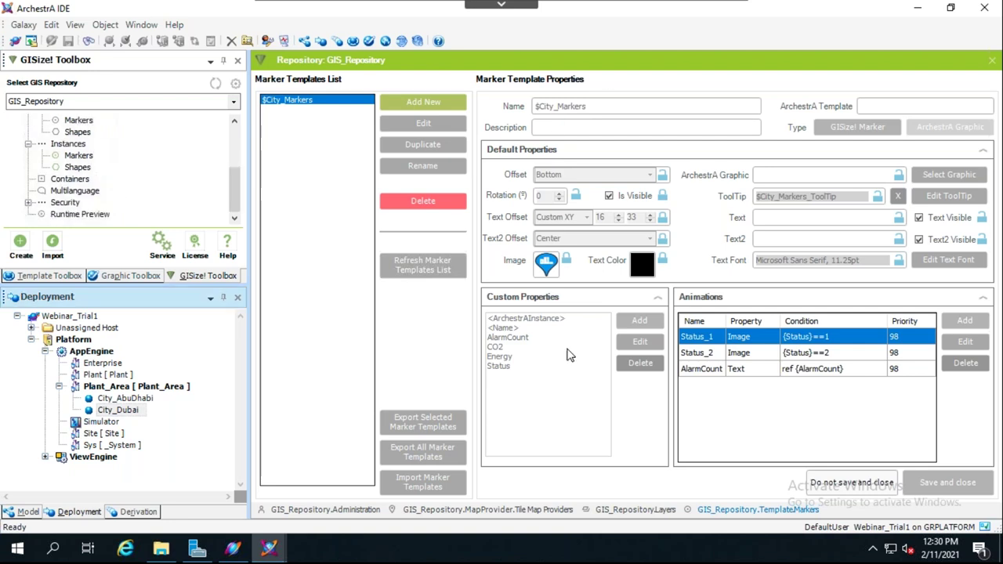
{"action": "left_click", "coordinate": [80, 157]}
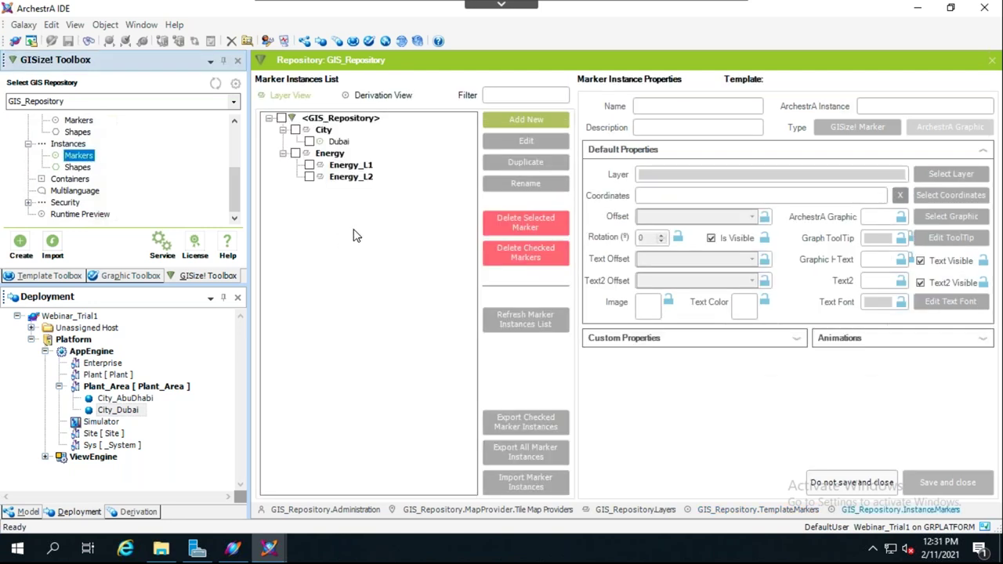
{"action": "left_click", "coordinate": [338, 143]}
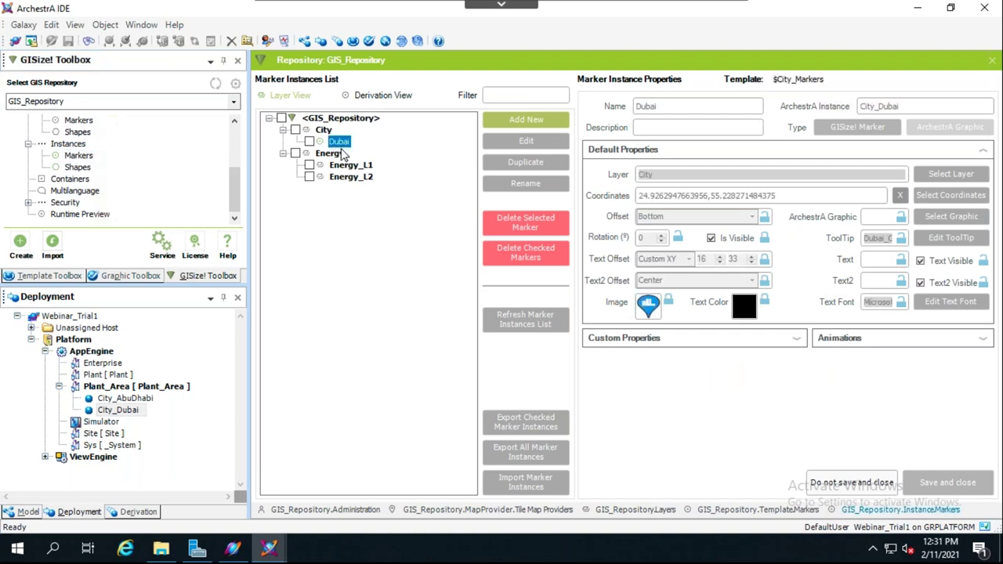
{"action": "left_click", "coordinate": [539, 144]}
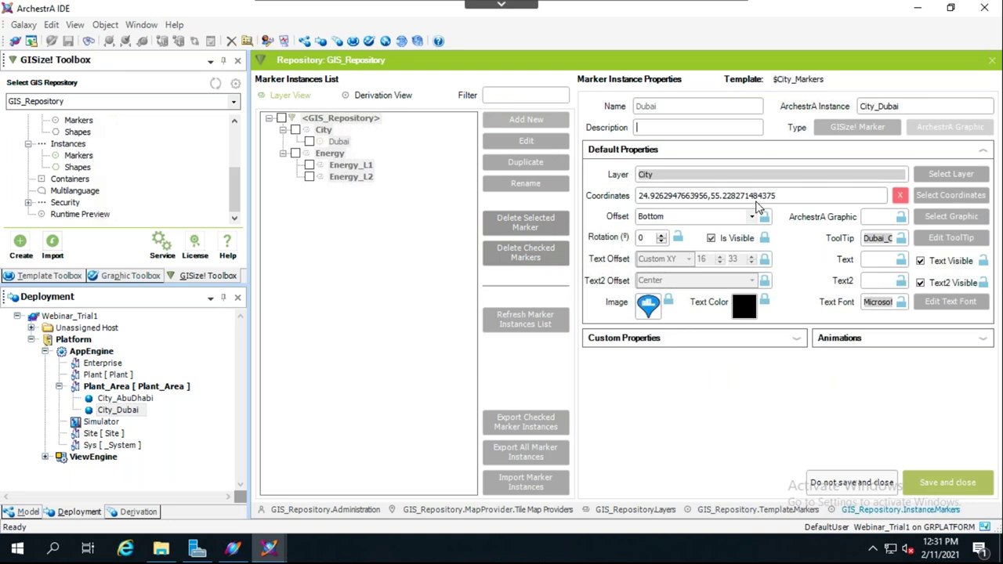
- Examine the Dubai marker's layer selection, coordinates editor and ArchestrA instance reference, and close the marker instance without changes
{"action": "left_click", "coordinate": [930, 175]}
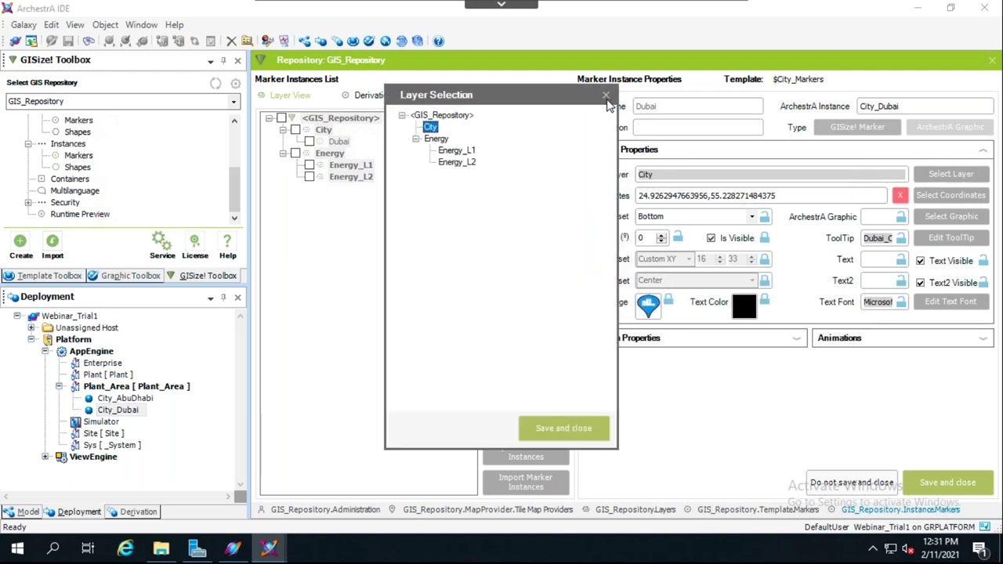
{"action": "left_click", "coordinate": [606, 97]}
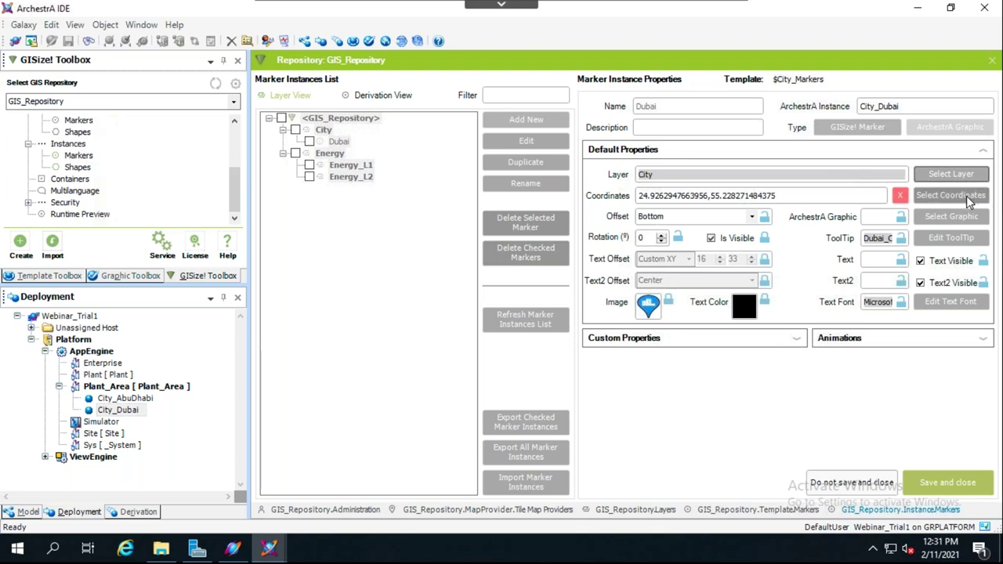
{"action": "left_click", "coordinate": [963, 198]}
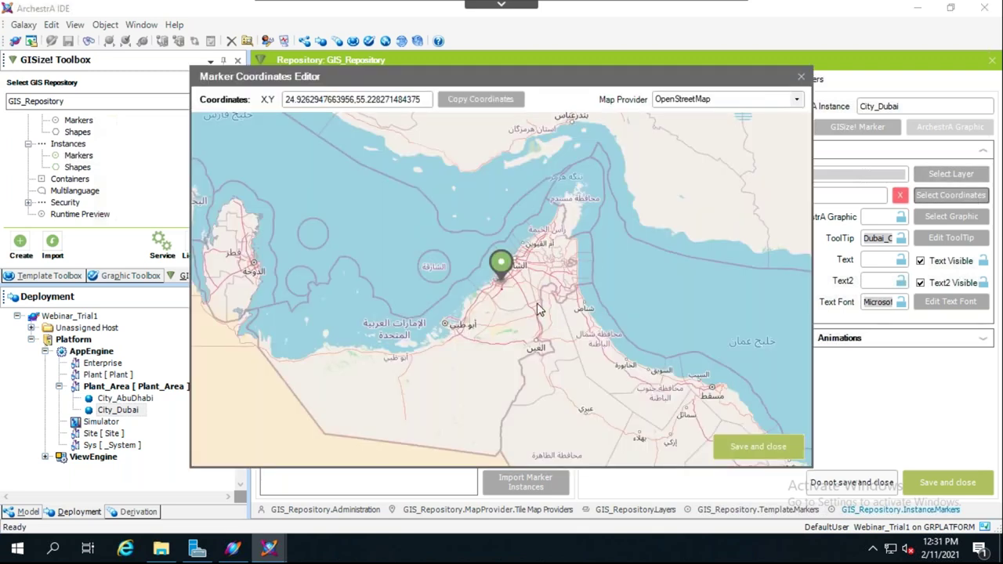
{"action": "left_click", "coordinate": [800, 77]}
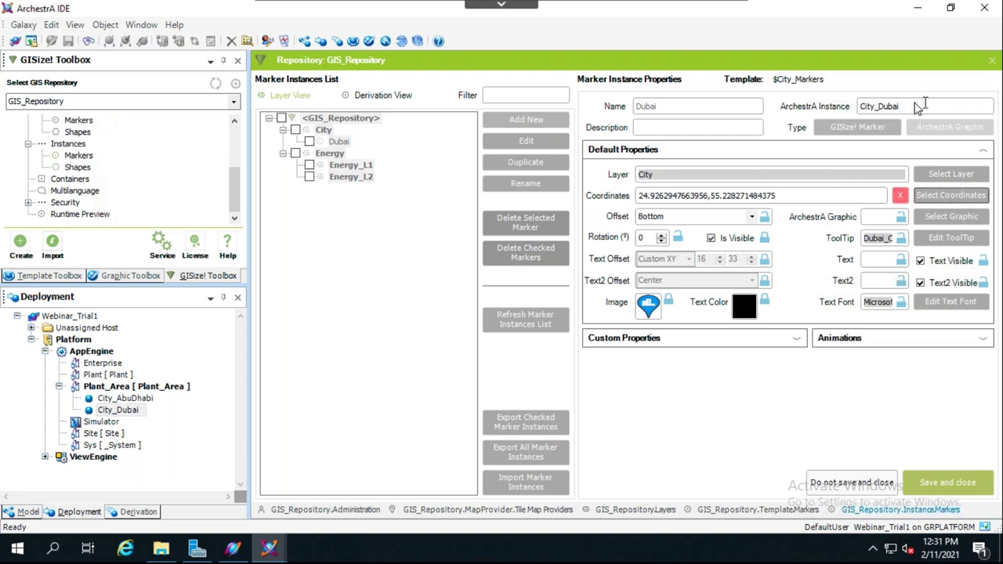
{"action": "left_click_drag", "start_coordinate": [923, 107], "coordinate": [839, 110]}
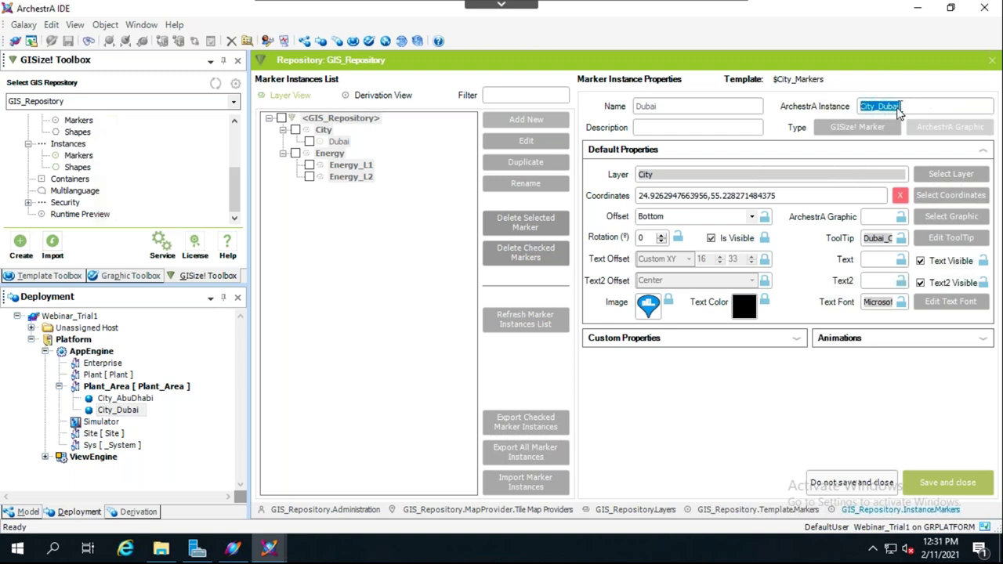
{"action": "left_click", "coordinate": [991, 61]}
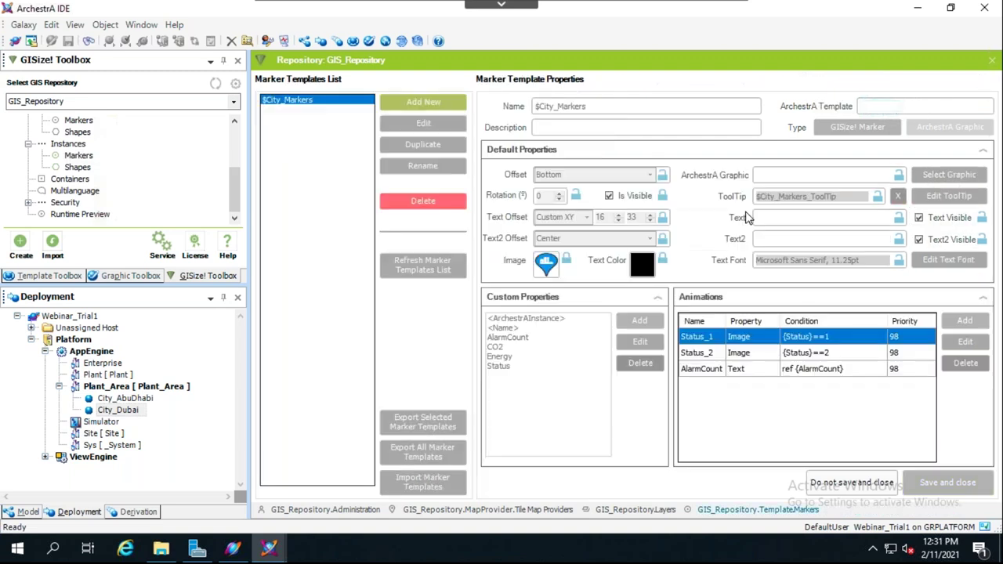
- Switch to the GISize! Runtime Preview and check the Dubai city marker on the map
{"action": "left_click", "coordinate": [269, 547]}
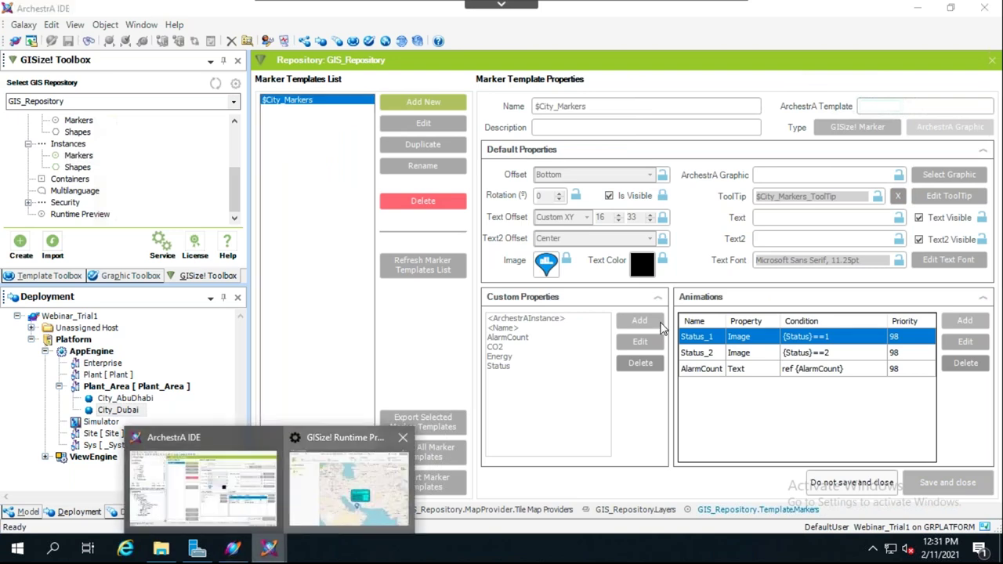
{"action": "left_click", "coordinate": [349, 485]}
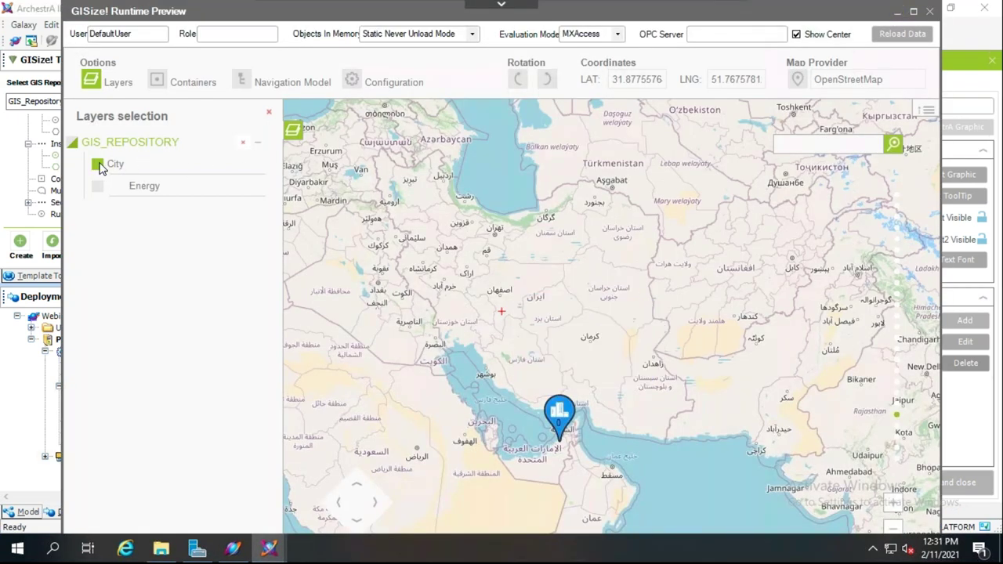
{"action": "left_click", "coordinate": [559, 414]}
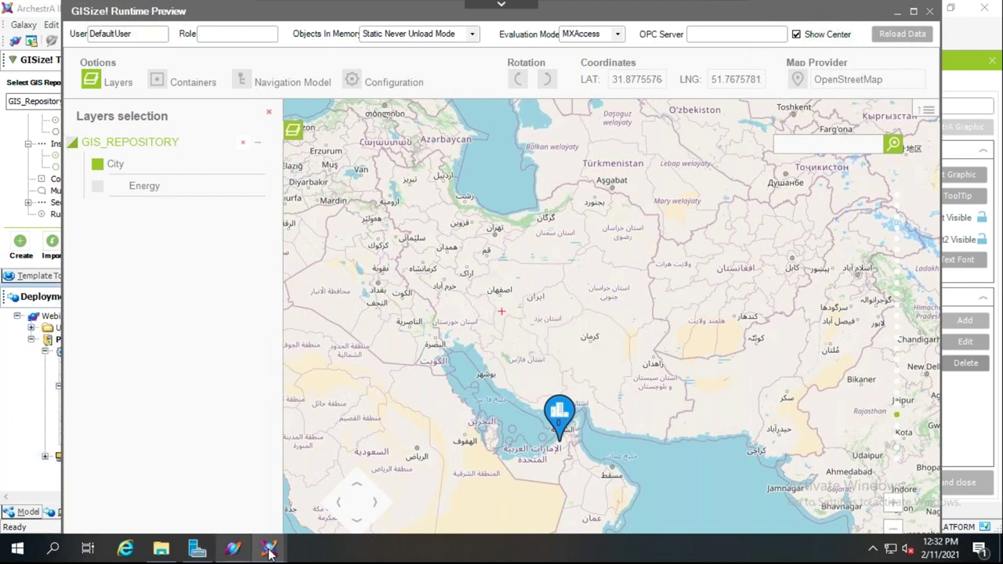
- Switch to Object Viewer, set City_Dubai.Status to 2, and check the Dubai marker in the runtime preview
{"action": "mouse_move", "coordinate": [270, 553]}
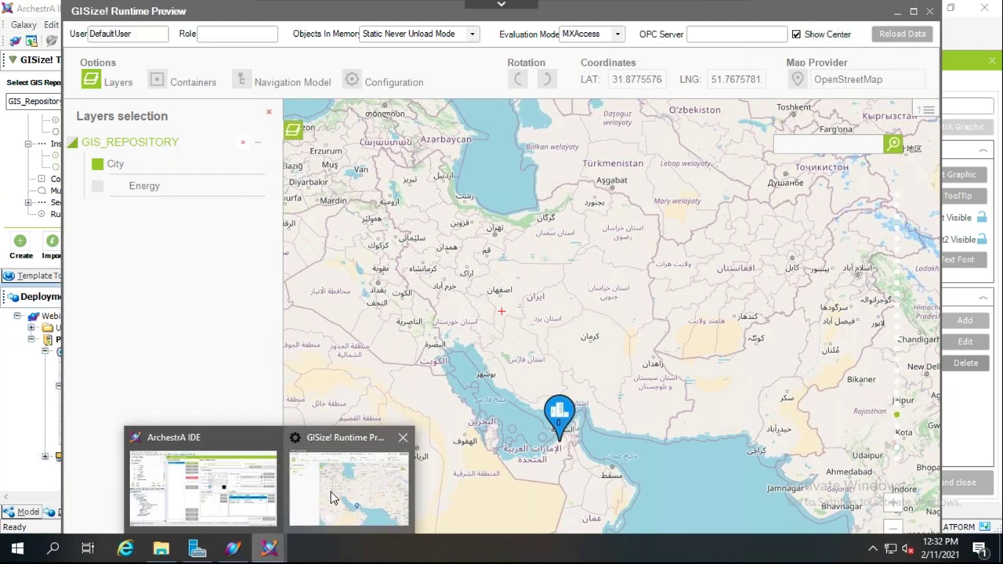
{"action": "left_click", "coordinate": [234, 551]}
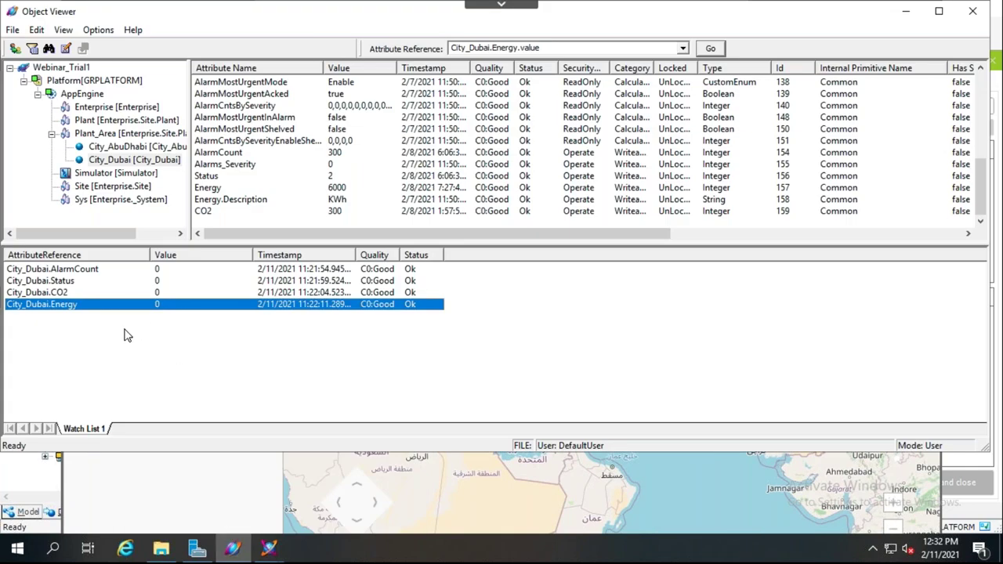
{"action": "double_click", "coordinate": [75, 284]}
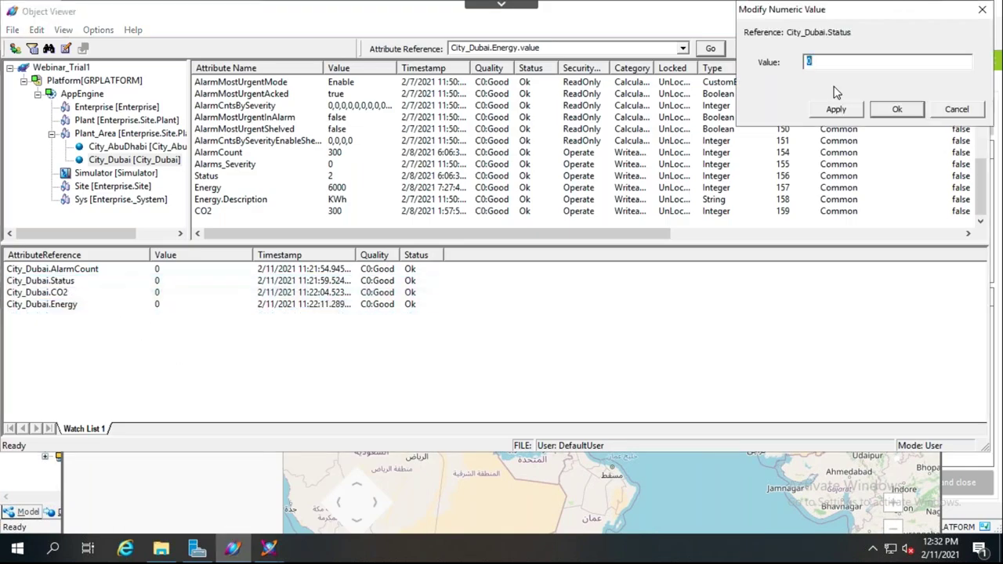
{"action": "left_click", "coordinate": [832, 109]}
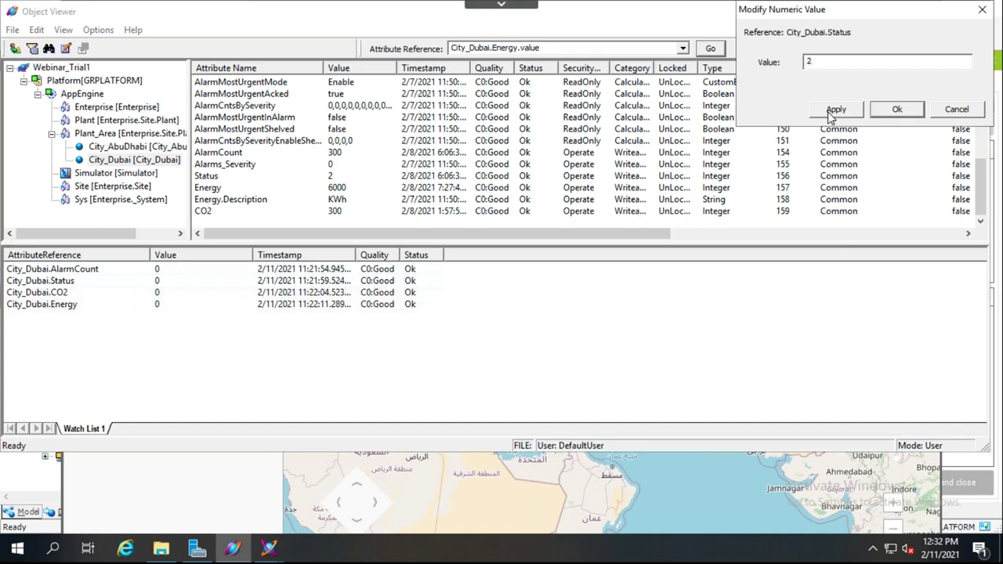
{"action": "left_click", "coordinate": [887, 112]}
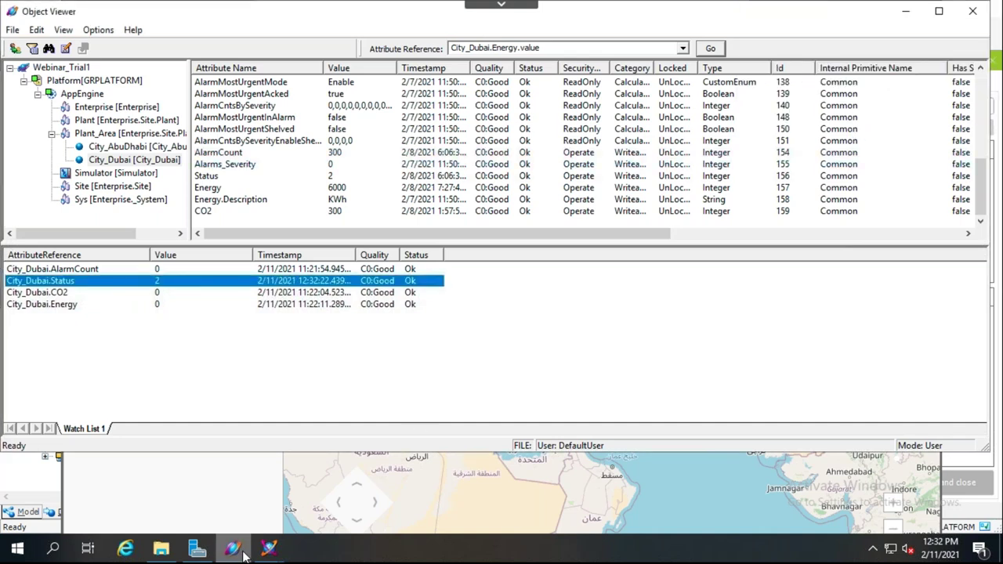
{"action": "mouse_move", "coordinate": [267, 553]}
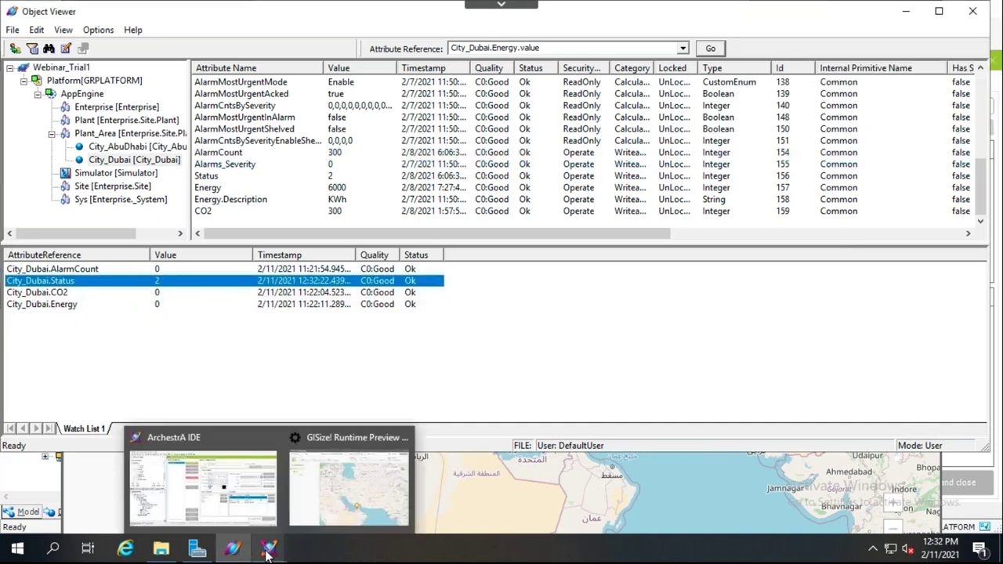
{"action": "left_click", "coordinate": [351, 496]}
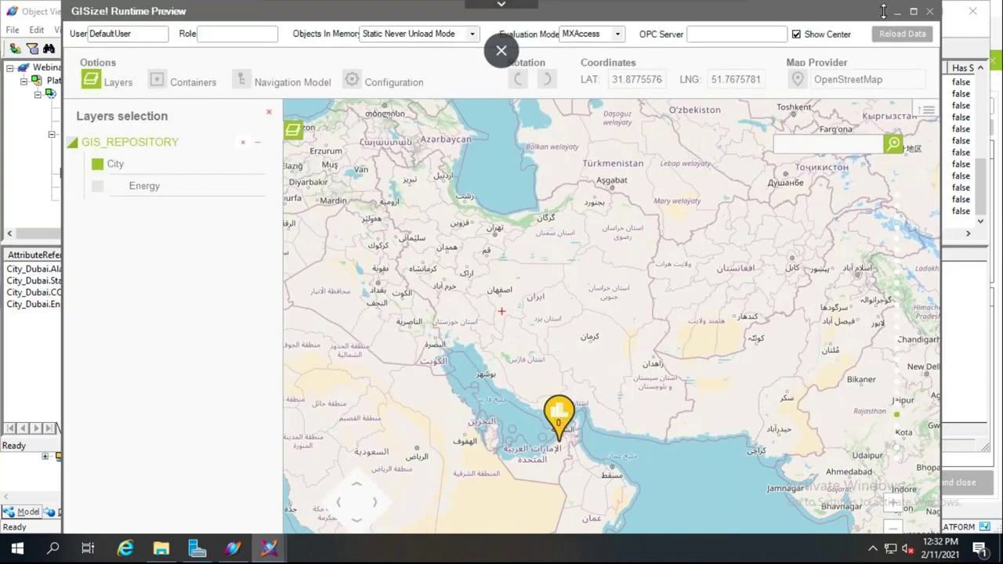
- Return to Object Viewer and apply a value of 30 to City_Dubai.AlarmCount
{"action": "left_click", "coordinate": [40, 280]}
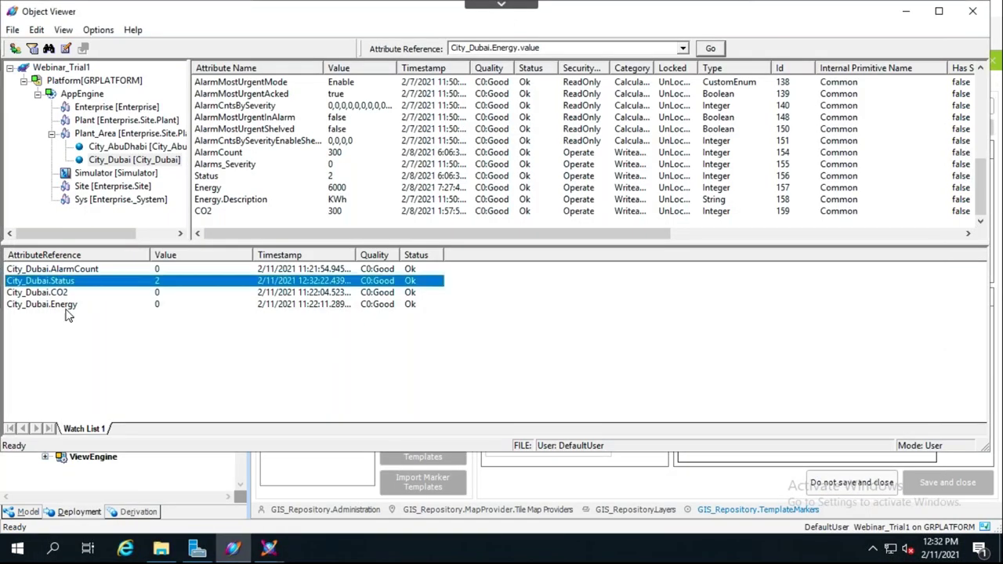
{"action": "left_click", "coordinate": [58, 271]}
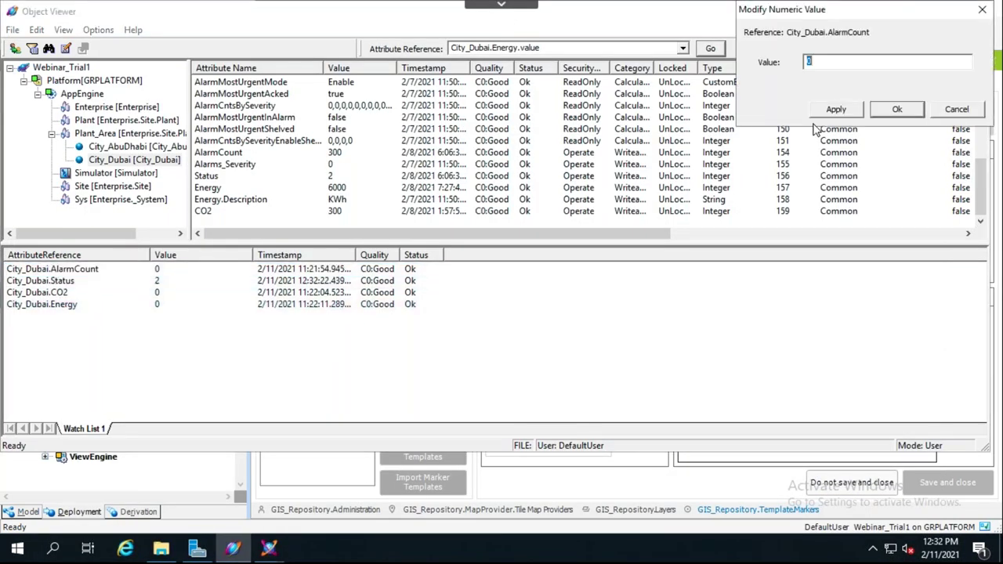
{"action": "type", "text": "3"}
{"action": "left_click", "coordinate": [836, 109]}
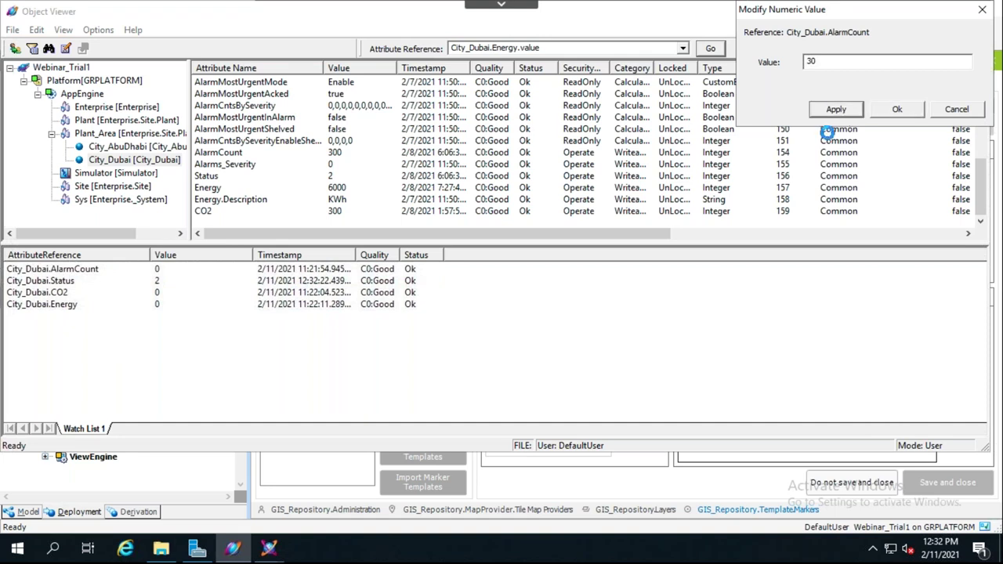
- Check the Dubai marker's alarm count and its Energy and CO2 tooltip in the runtime preview, and return to Object Viewer
{"action": "left_click", "coordinate": [269, 548]}
{"action": "left_click", "coordinate": [340, 487]}
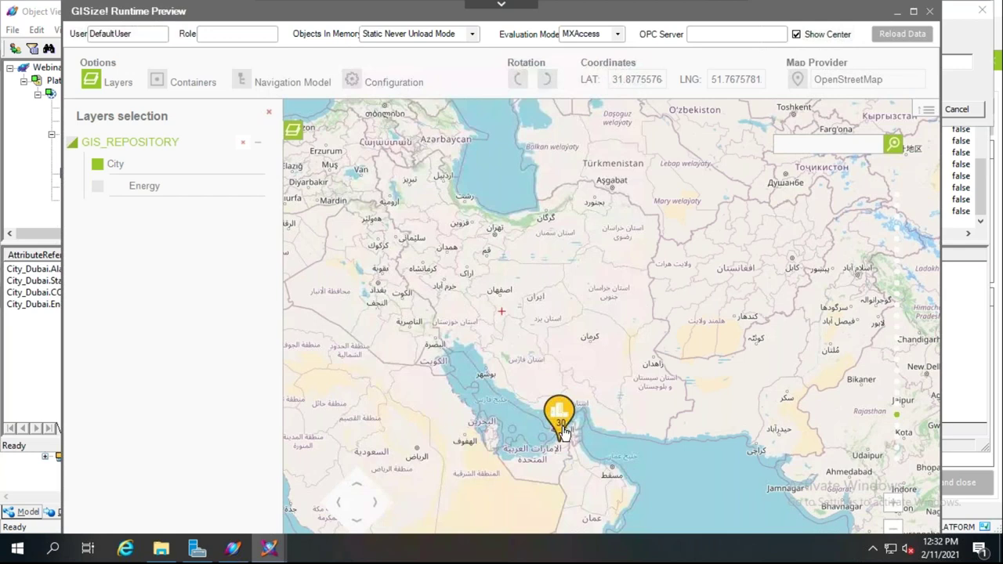
{"action": "left_click", "coordinate": [561, 419]}
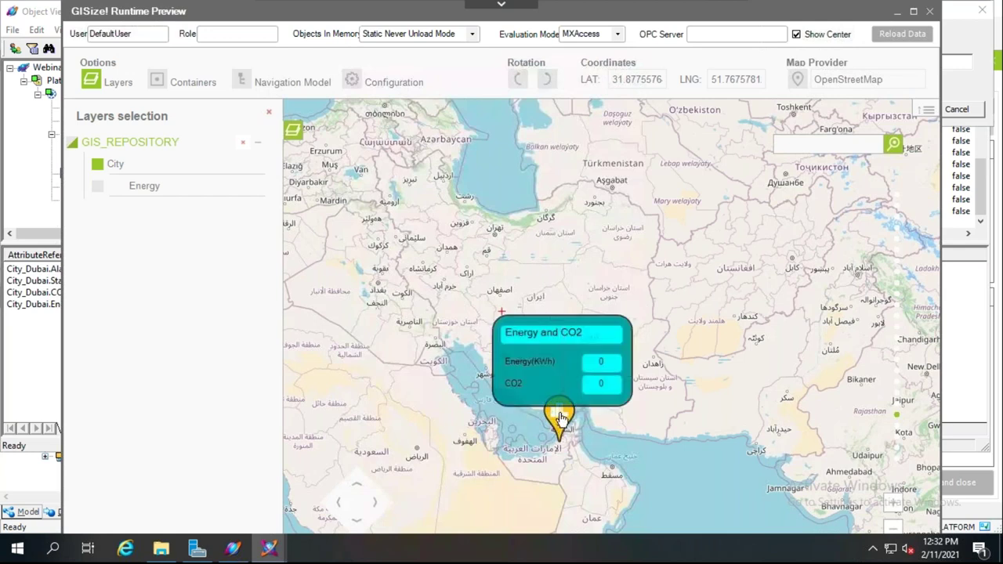
{"action": "left_click", "coordinate": [901, 34]}
{"action": "key", "text": "Escape"}
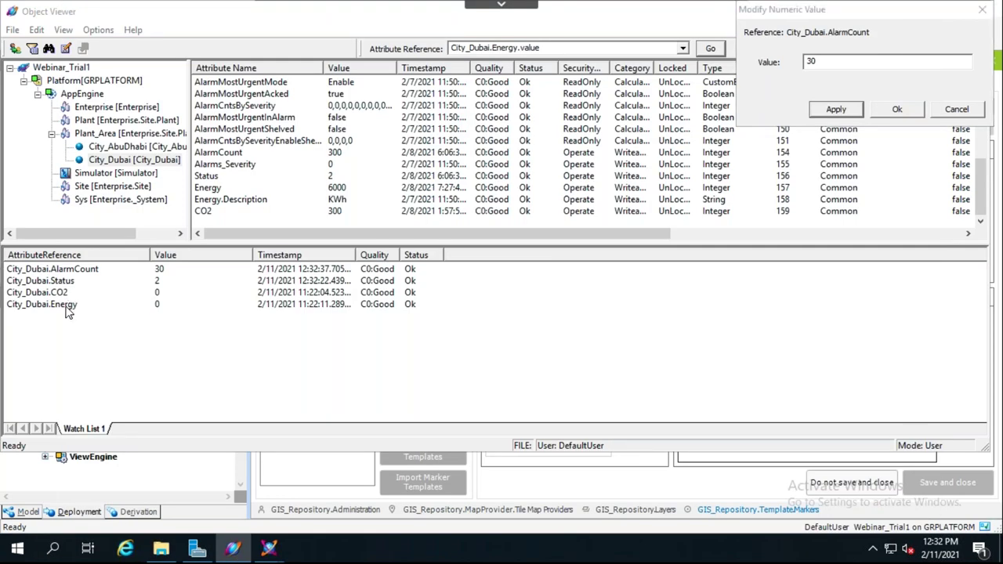
- Close the AlarmCount value dialog and apply a value of 3000 to City_Dubai.Energy
{"action": "left_click", "coordinate": [68, 311]}
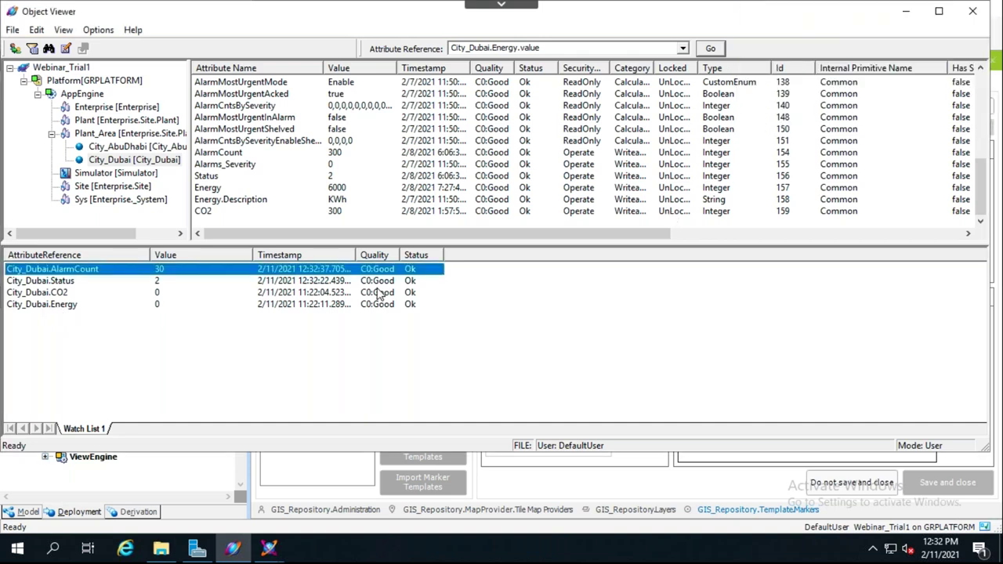
{"action": "left_click", "coordinate": [981, 9]}
{"action": "left_click", "coordinate": [69, 310]}
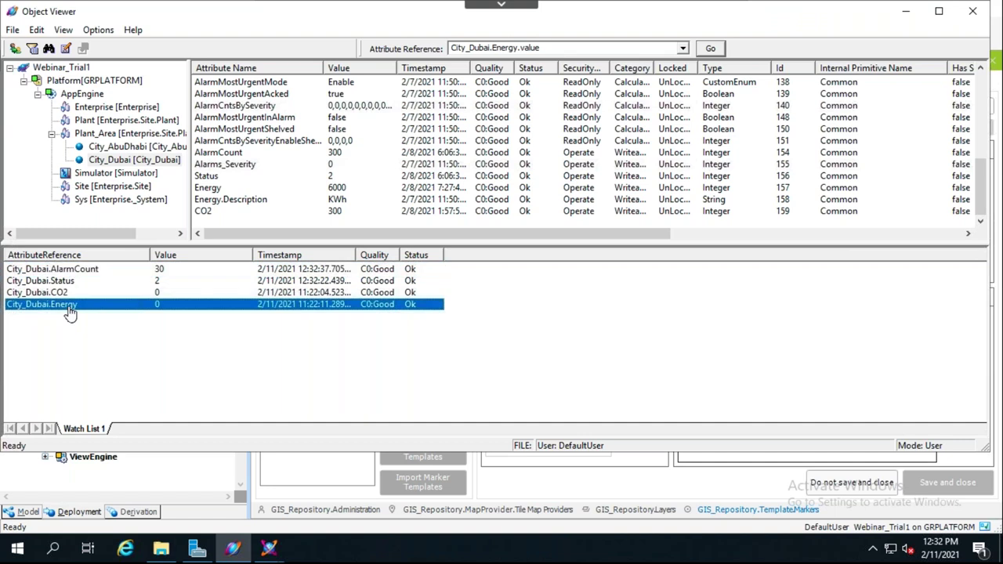
{"action": "double_click", "coordinate": [69, 311]}
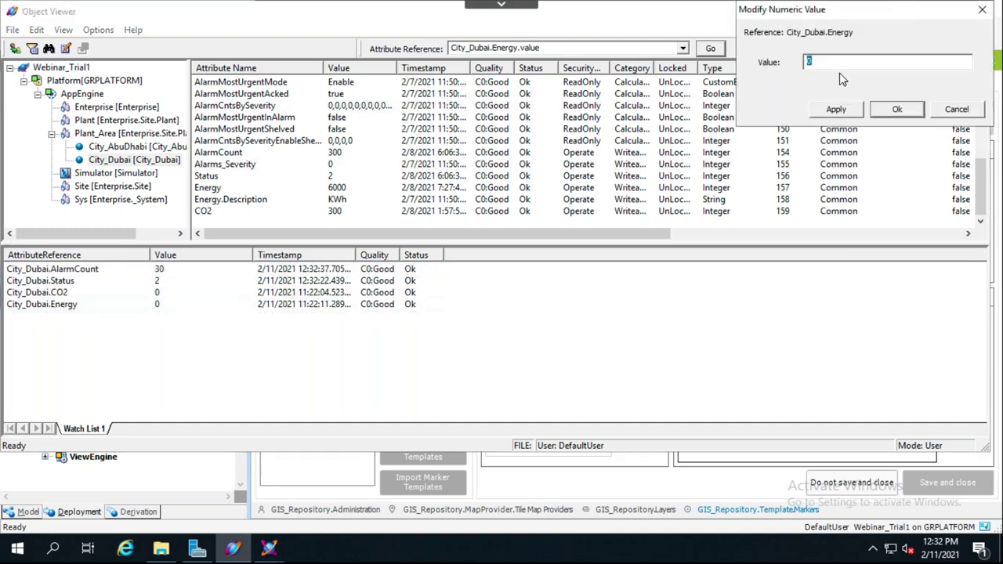
{"action": "type", "text": "3000"}
{"action": "left_click", "coordinate": [837, 112]}
- Check the Dubai marker's tooltip in the runtime preview, and return to ArchestrA IDE with the preview and Object Viewer minimized
{"action": "left_click", "coordinate": [268, 549]}
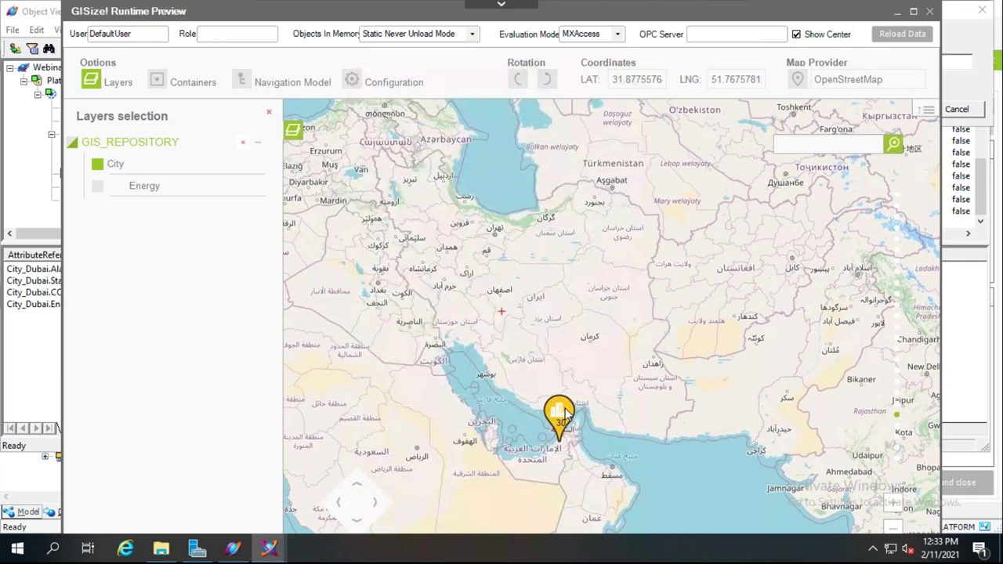
{"action": "left_click", "coordinate": [565, 415]}
{"action": "left_click", "coordinate": [897, 11]}
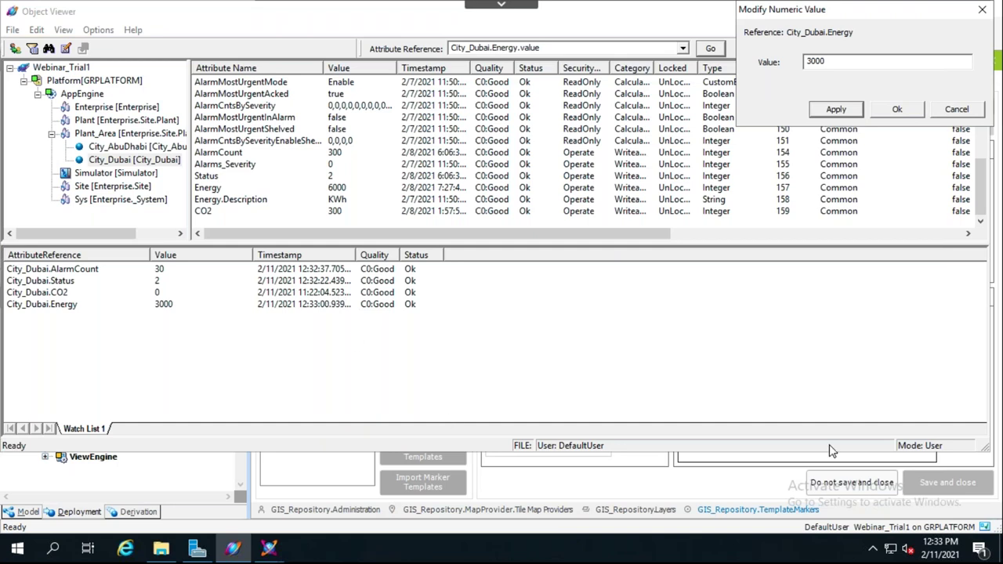
{"action": "left_click", "coordinate": [981, 10]}
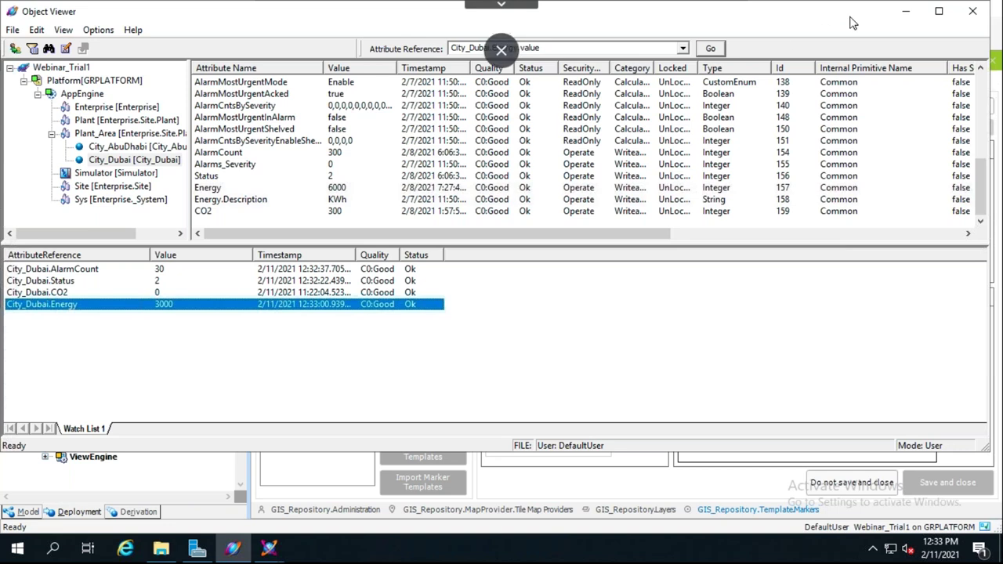
{"action": "left_click", "coordinate": [905, 17]}
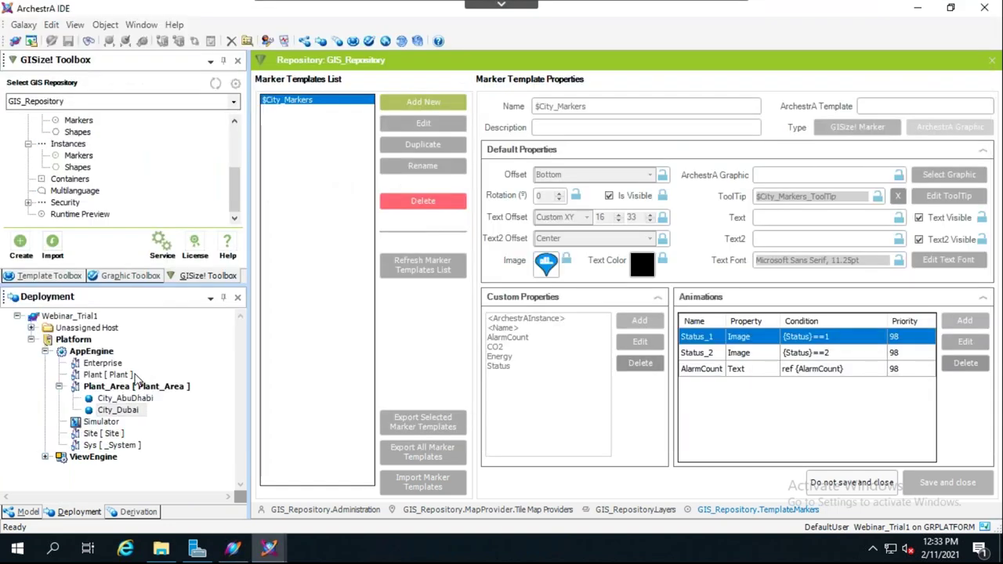
- Open the Shape Templates list of GIS_Repository and open the $GD_Energy template for editing
{"action": "left_click", "coordinate": [81, 161]}
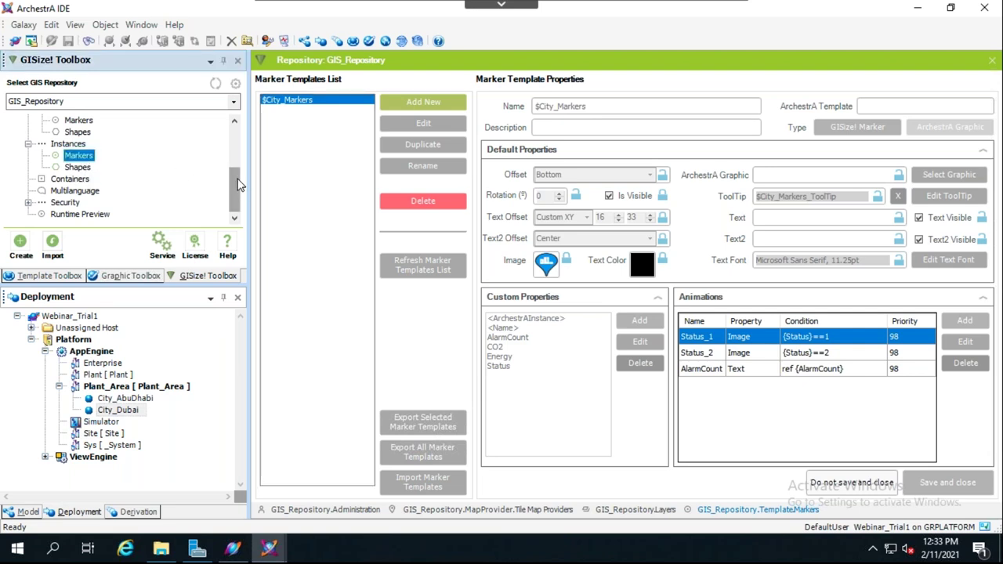
{"action": "left_click_drag", "start_coordinate": [239, 188], "coordinate": [240, 164]}
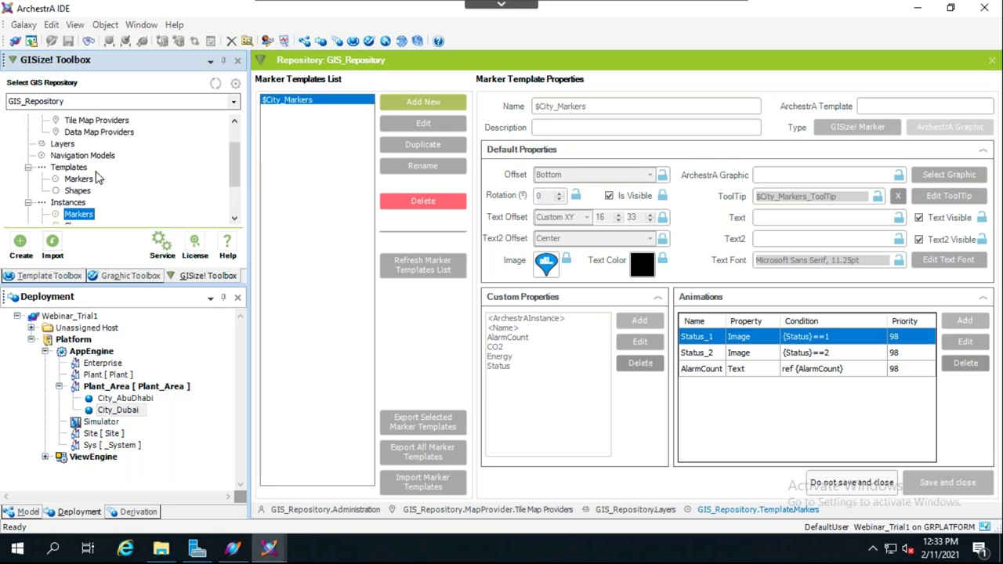
{"action": "left_click", "coordinate": [78, 191]}
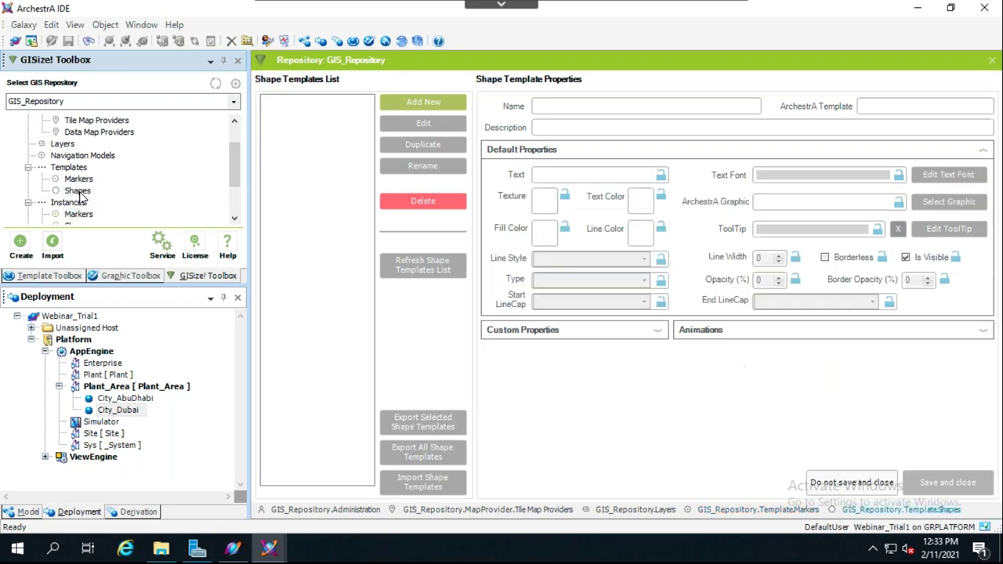
{"action": "left_click", "coordinate": [287, 103]}
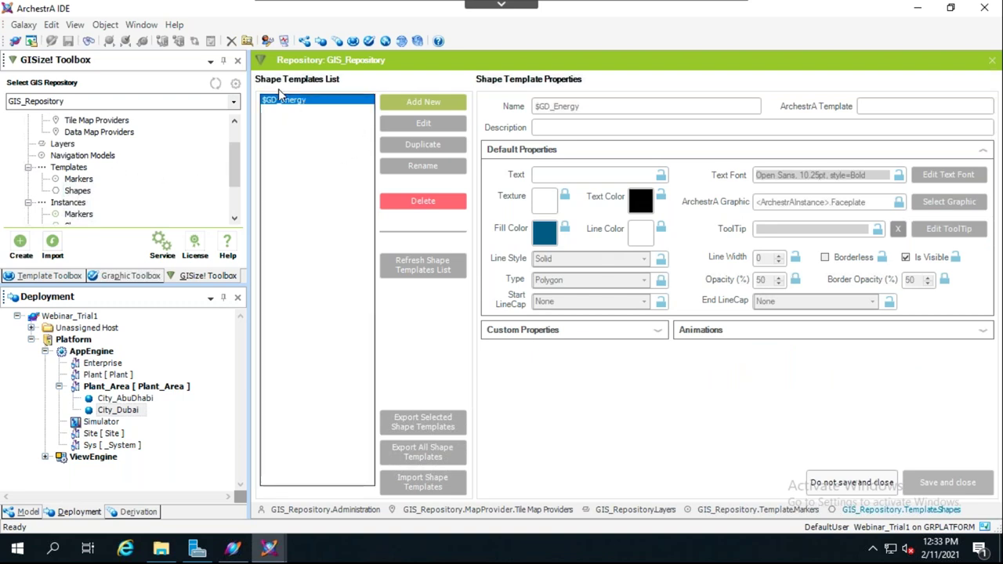
{"action": "left_click", "coordinate": [392, 126]}
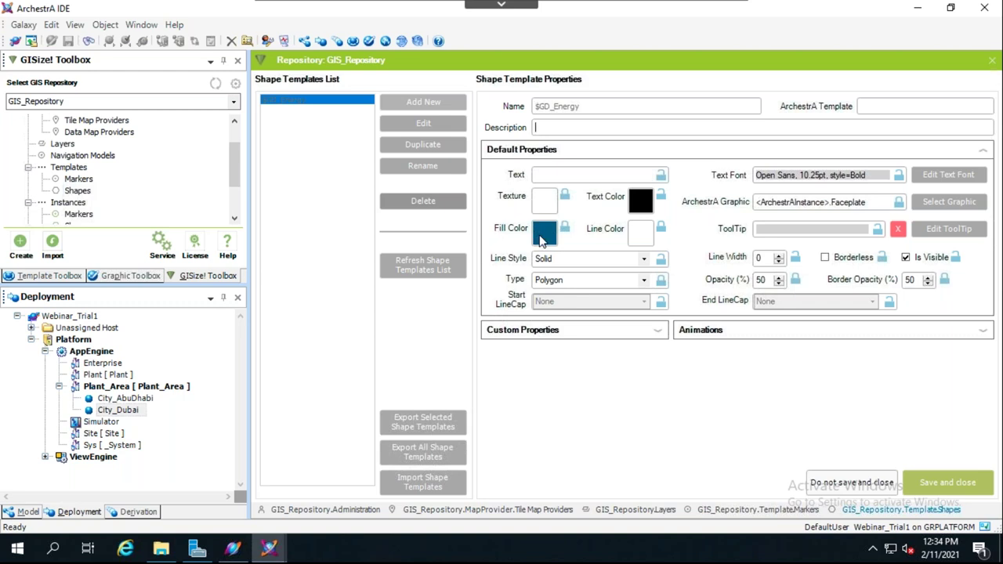
- Check the available line style and shape type options of the $GD_Energy shape template
{"action": "left_click", "coordinate": [644, 260]}
{"action": "left_click", "coordinate": [644, 263]}
{"action": "left_click", "coordinate": [644, 282]}
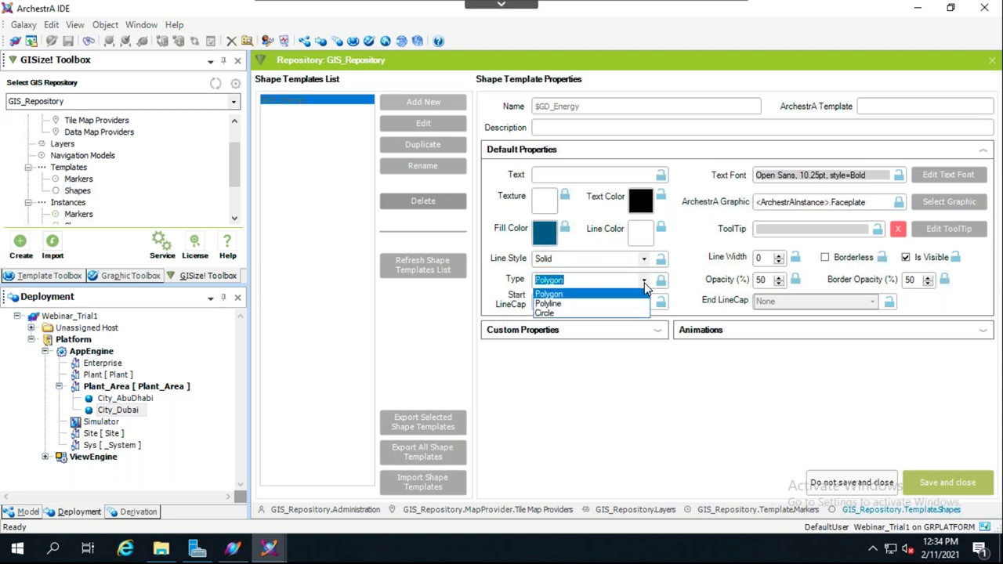
{"action": "left_click", "coordinate": [644, 286]}
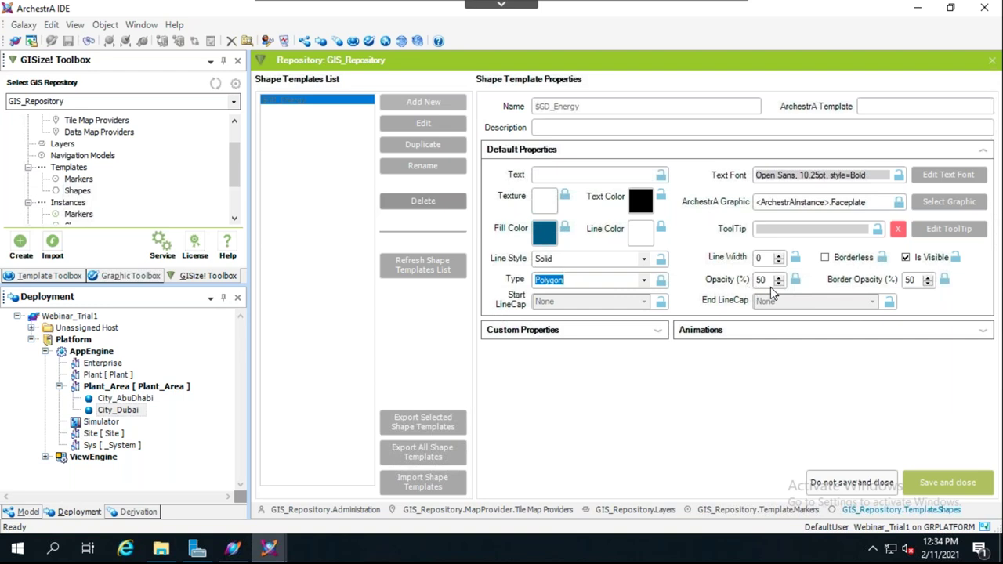
- Examine the template's Energy custom property and its Energy colour animation, and close the Animation Editor without saving
{"action": "left_click", "coordinate": [658, 331]}
{"action": "left_click", "coordinate": [517, 371]}
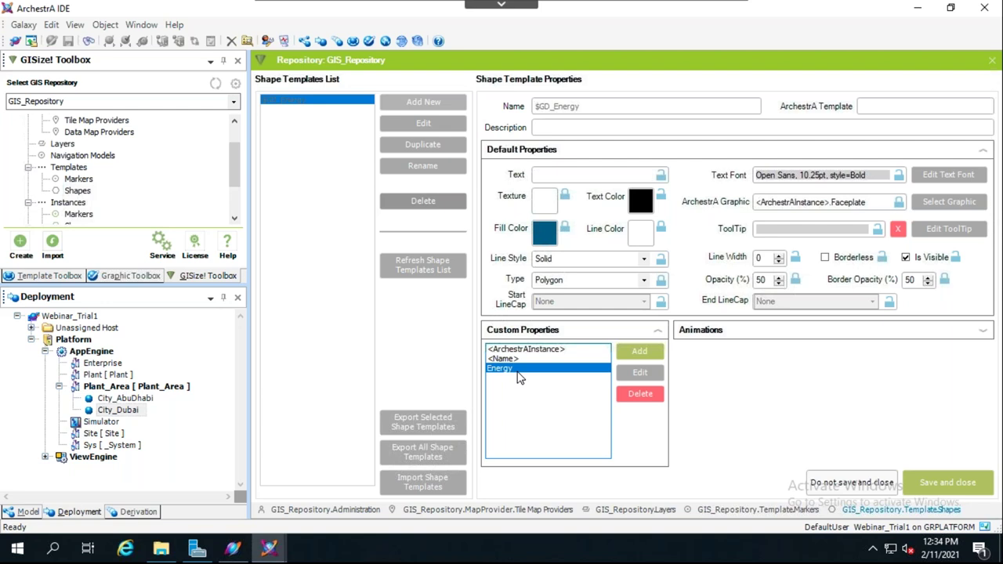
{"action": "left_click", "coordinate": [974, 331]}
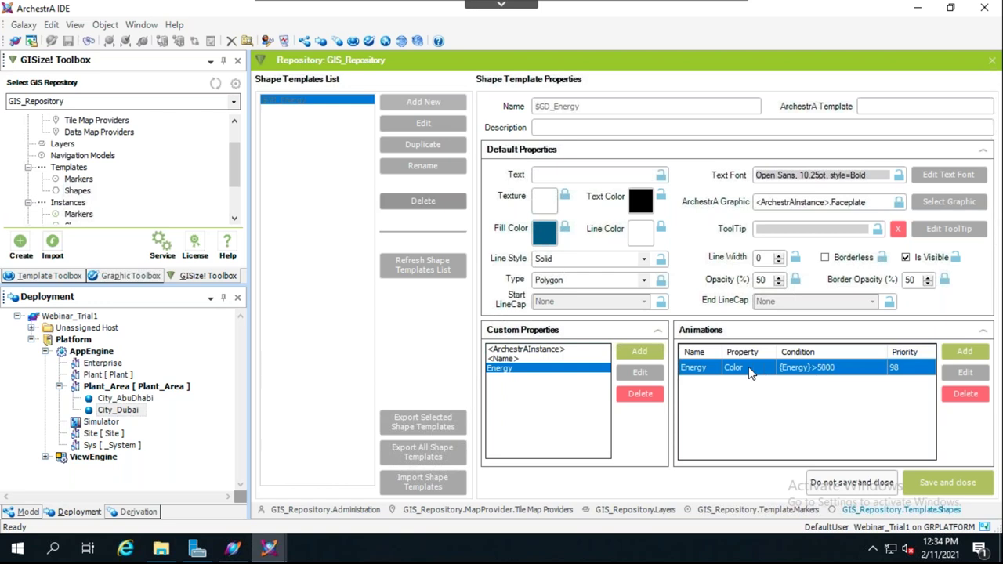
{"action": "left_click", "coordinate": [956, 374]}
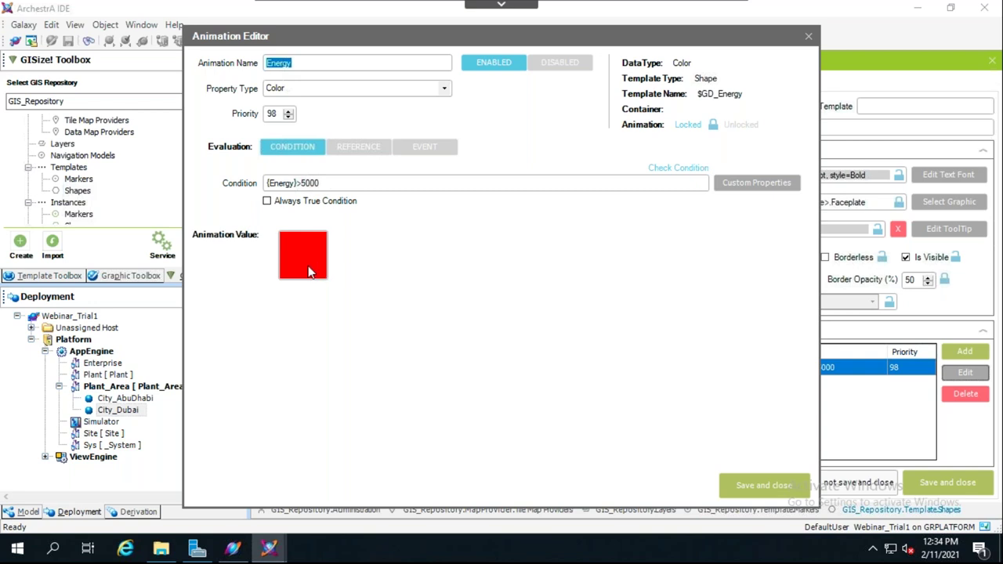
{"action": "left_click", "coordinate": [809, 38]}
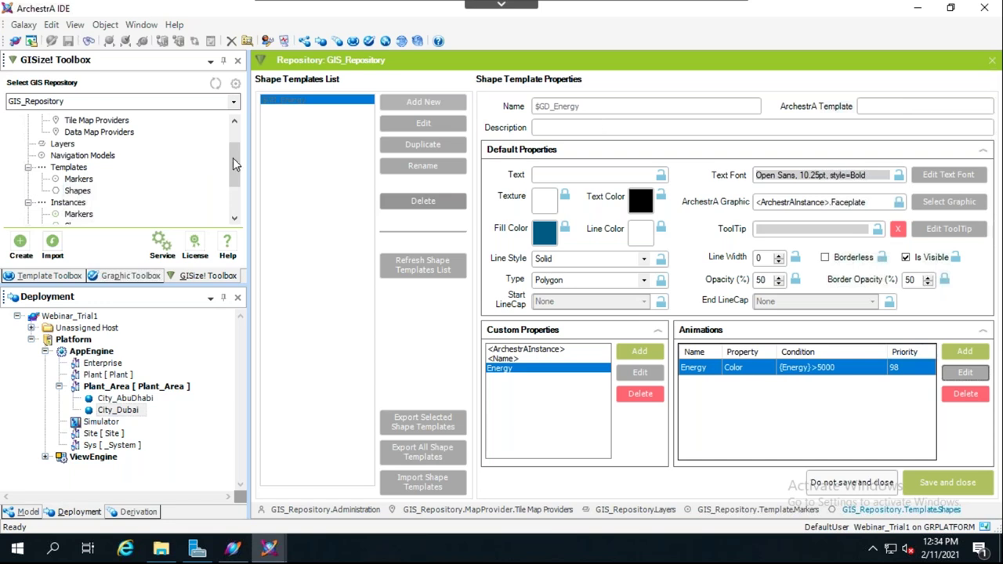
- Open the shape instances list of GIS_Repository and open Dubai_Shape under Energy_L1 for editing
{"action": "left_click_drag", "start_coordinate": [232, 158], "coordinate": [235, 177]}
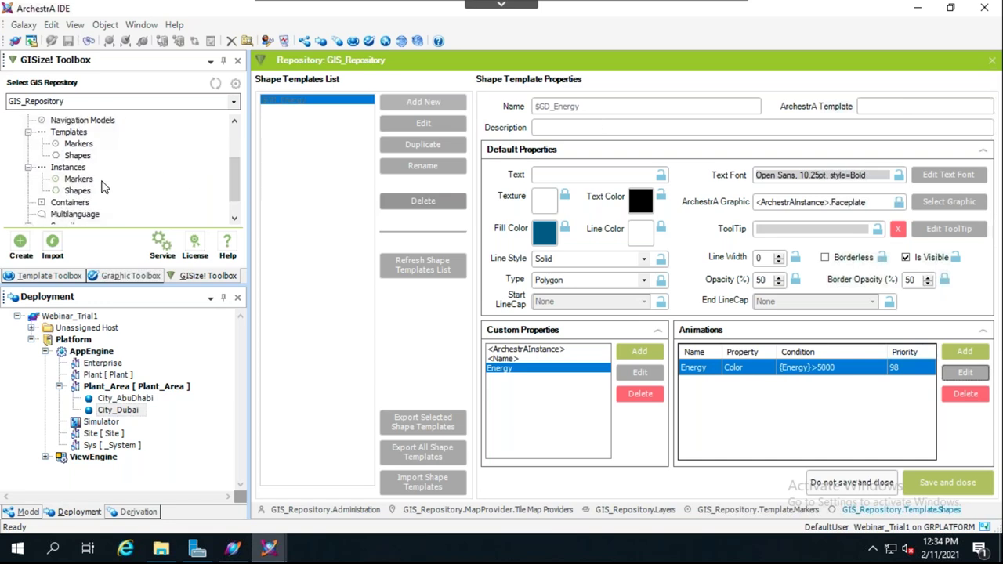
{"action": "left_click", "coordinate": [77, 192]}
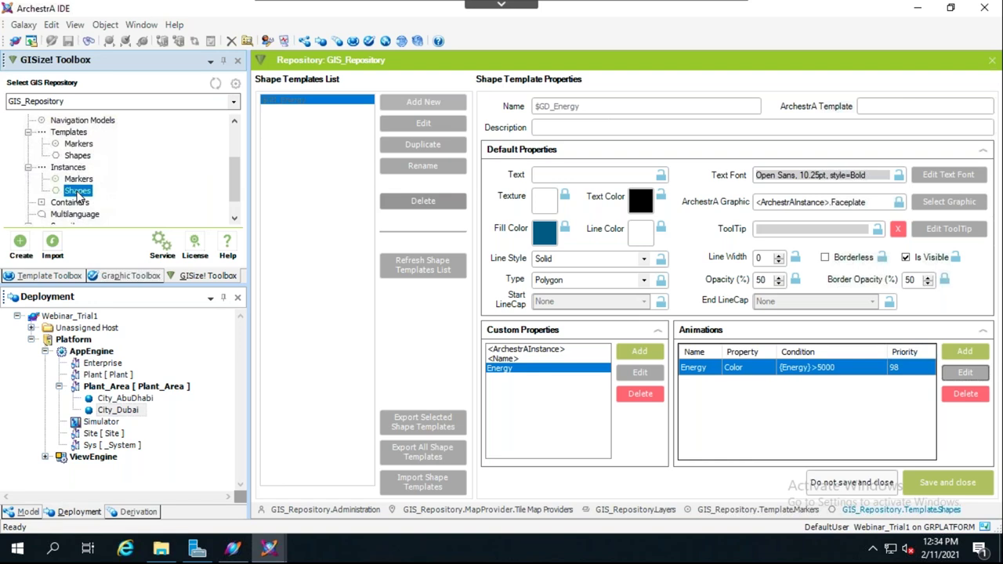
{"action": "double_click", "coordinate": [78, 192]}
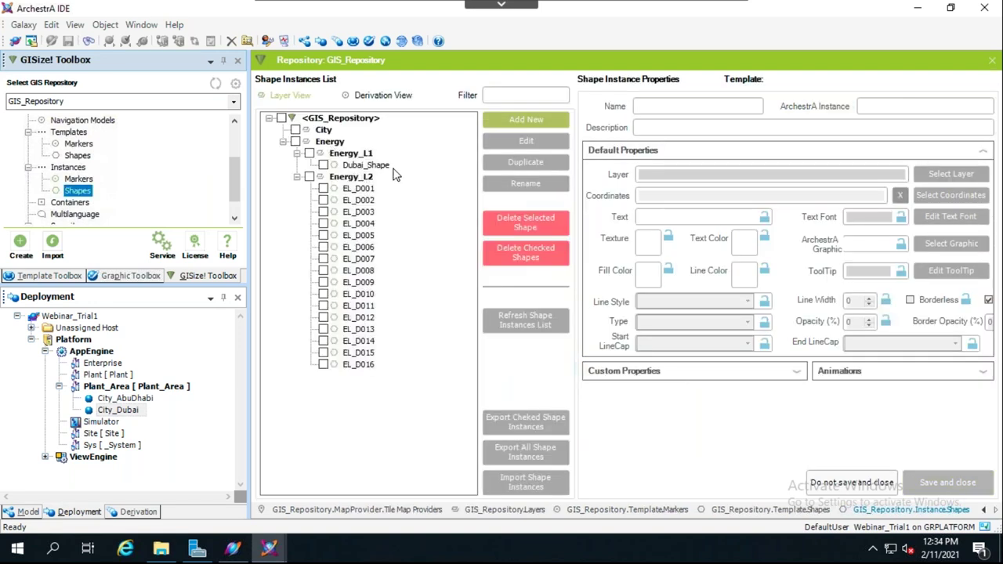
{"action": "left_click", "coordinate": [359, 173]}
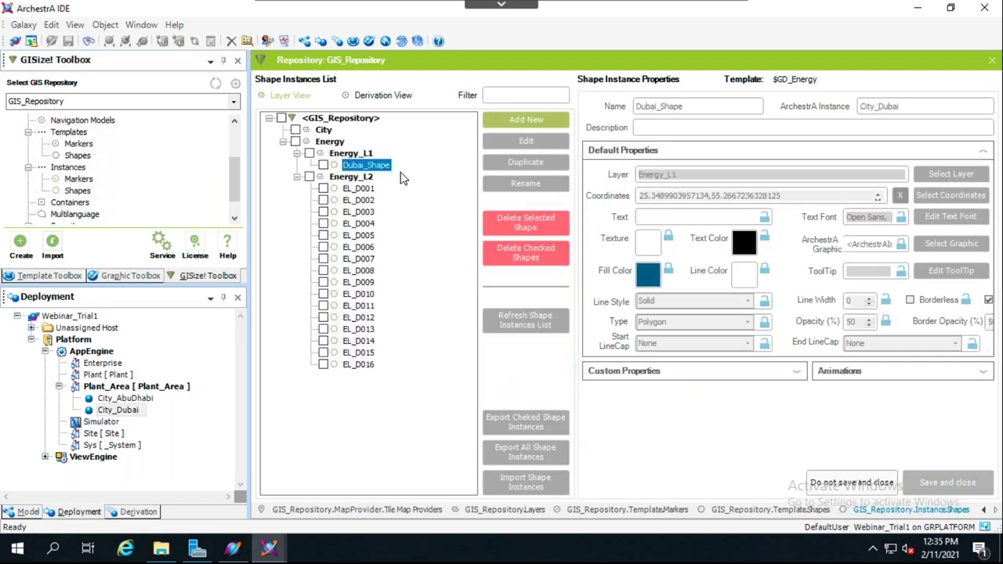
{"action": "left_click", "coordinate": [497, 142]}
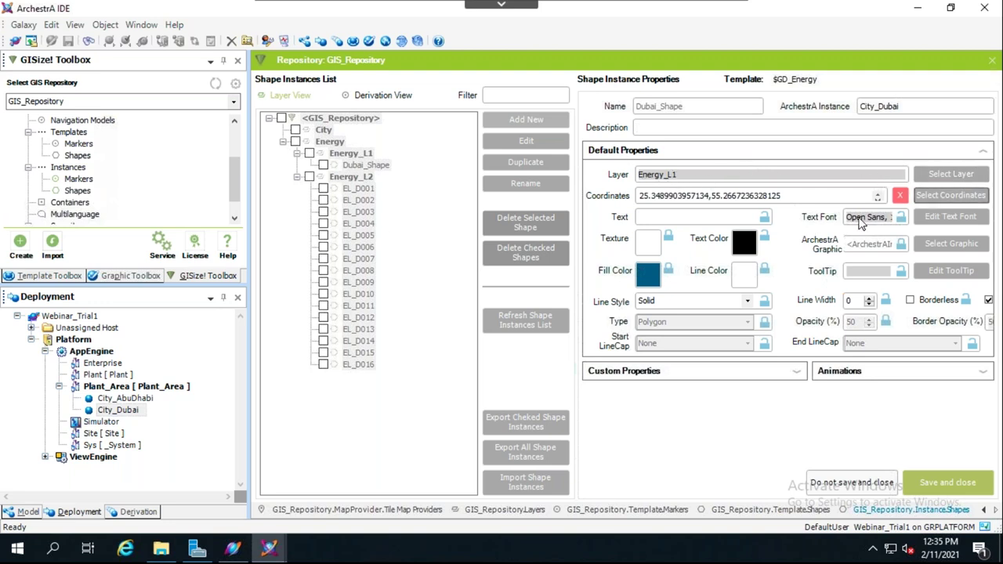
- View Dubai_Shape's polygon in the Shape Coordinates Editor, and leave the instance without saving
{"action": "left_click", "coordinate": [944, 203]}
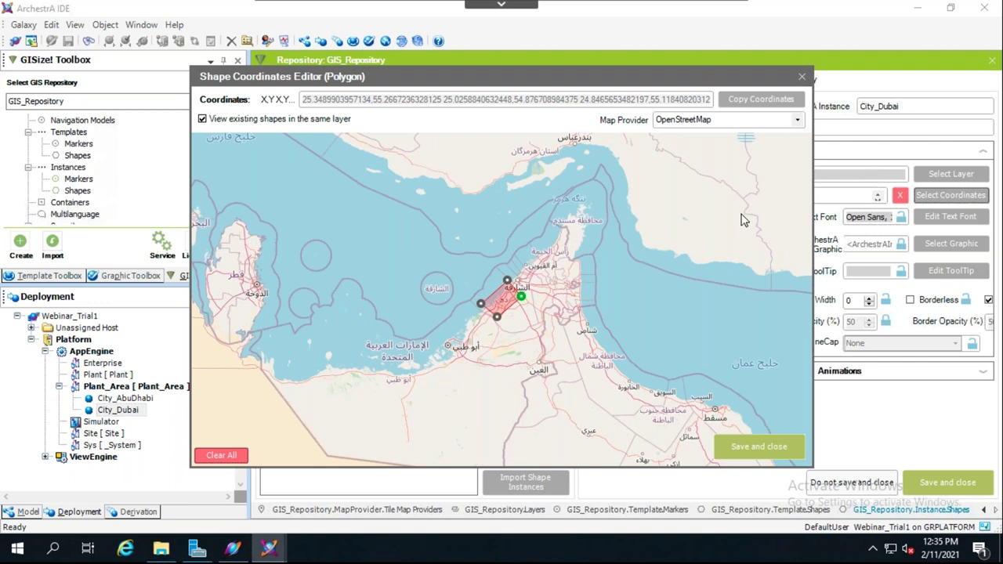
{"action": "left_click", "coordinate": [802, 79]}
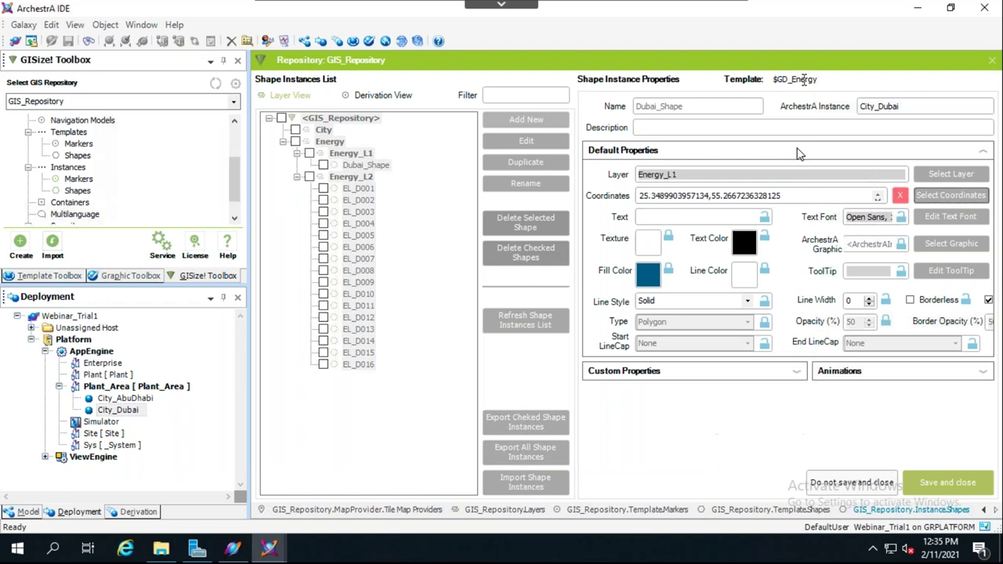
{"action": "left_click", "coordinate": [831, 484]}
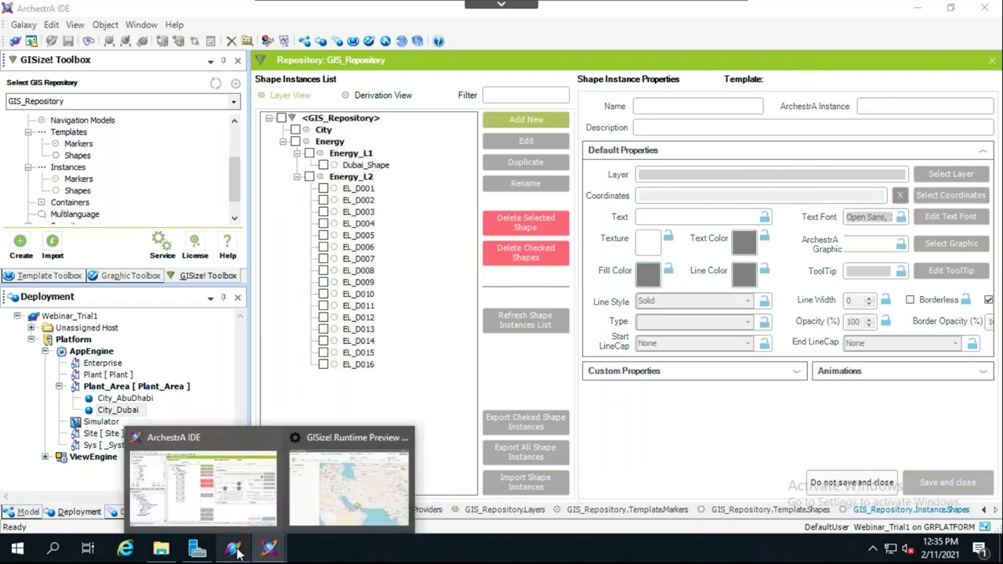
- Bring up the GISize! Runtime Preview and turn on the Energy layer
{"action": "left_click", "coordinate": [235, 553]}
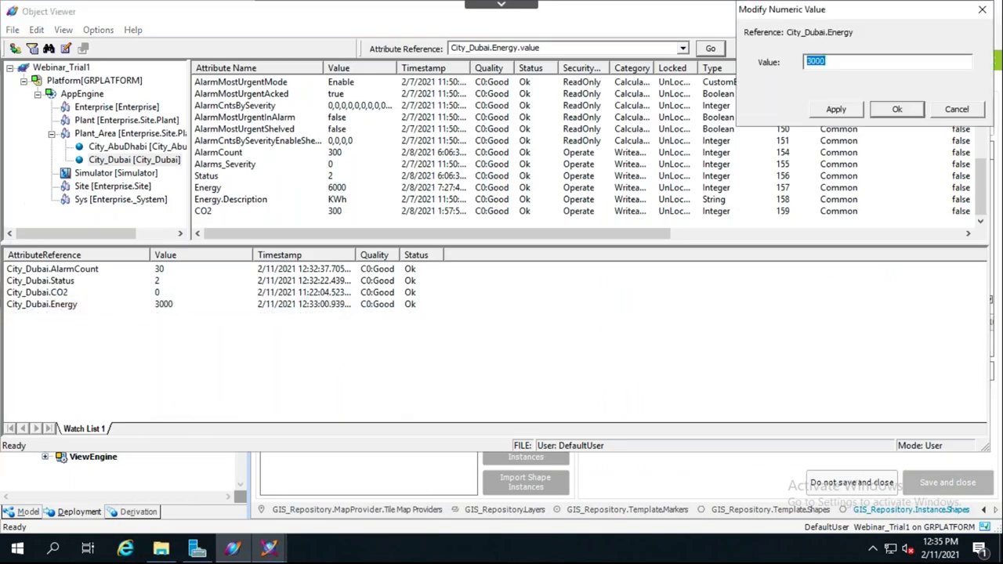
{"action": "left_click", "coordinate": [269, 548]}
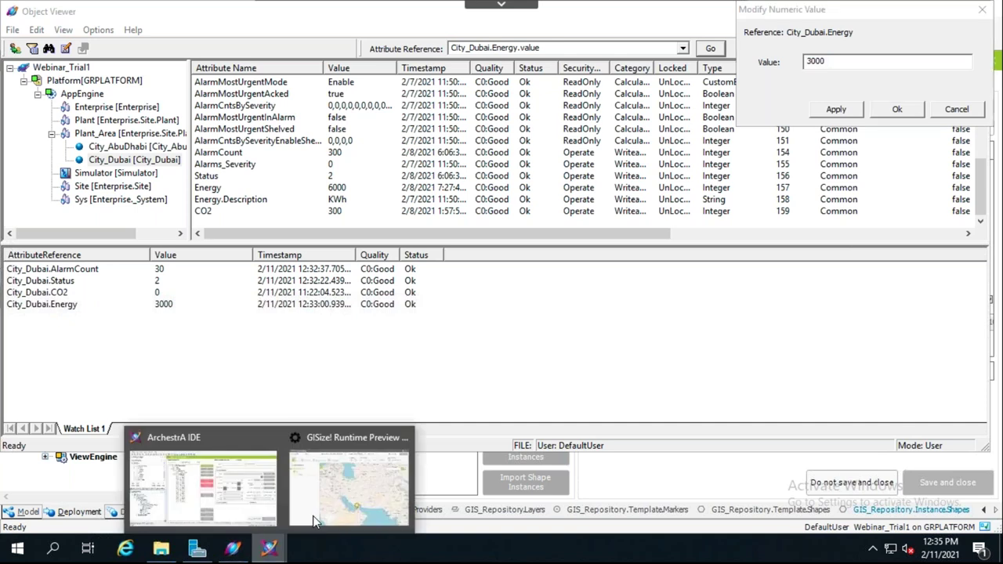
{"action": "left_click", "coordinate": [349, 482]}
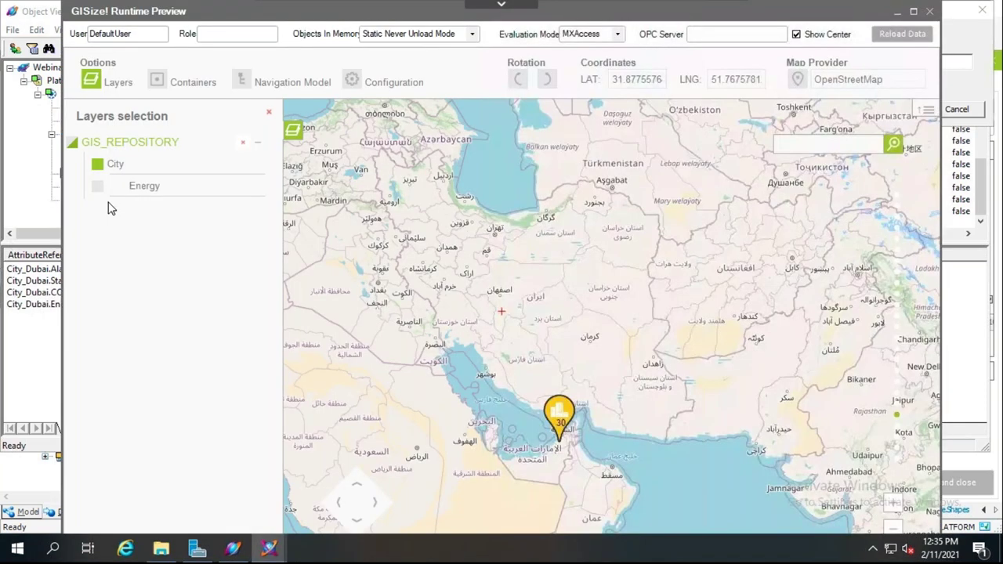
{"action": "left_click", "coordinate": [98, 187]}
- Locate the Dubai marker on the preview map and examine the energy shape around it up close
{"action": "scroll", "coordinate": [551, 459], "scroll_direction": "up", "scroll_amount": 2}
{"action": "left_click_drag", "start_coordinate": [551, 457], "coordinate": [481, 394]}
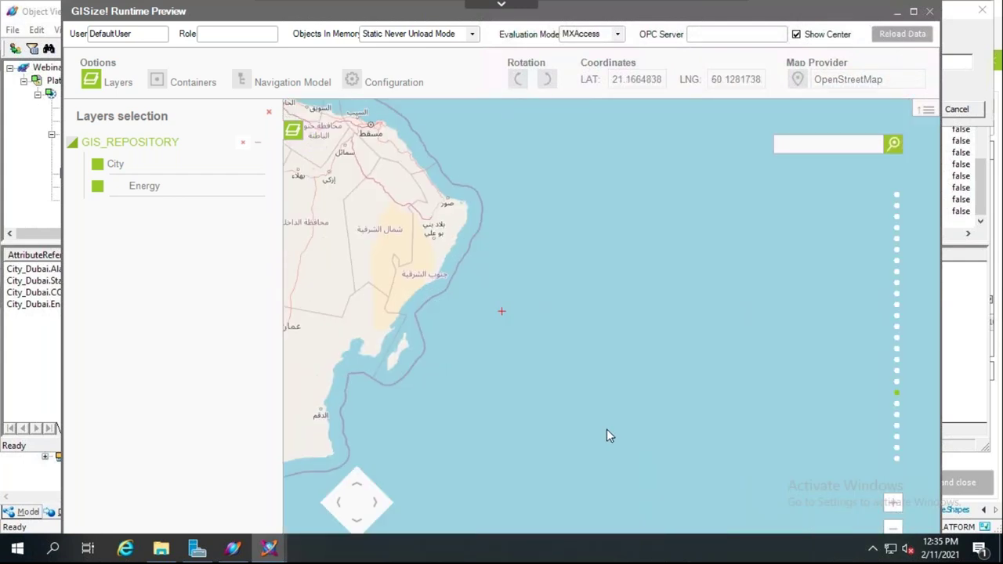
{"action": "key", "text": "Left"}
{"action": "key", "text": "Left"}
{"action": "key", "text": "Left"}
{"action": "key", "text": "Left"}
{"action": "key", "text": "Up"}
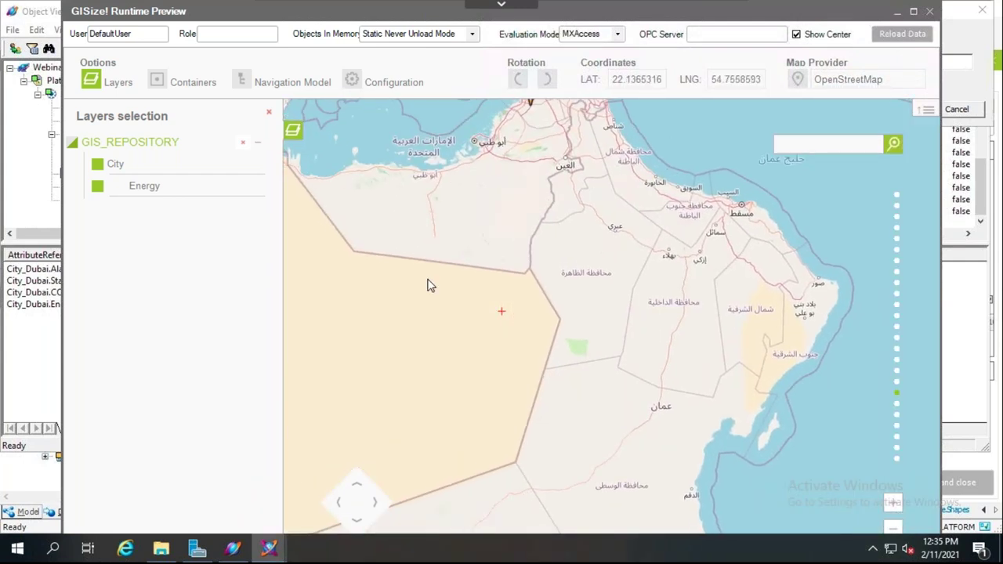
{"action": "key", "text": "Up"}
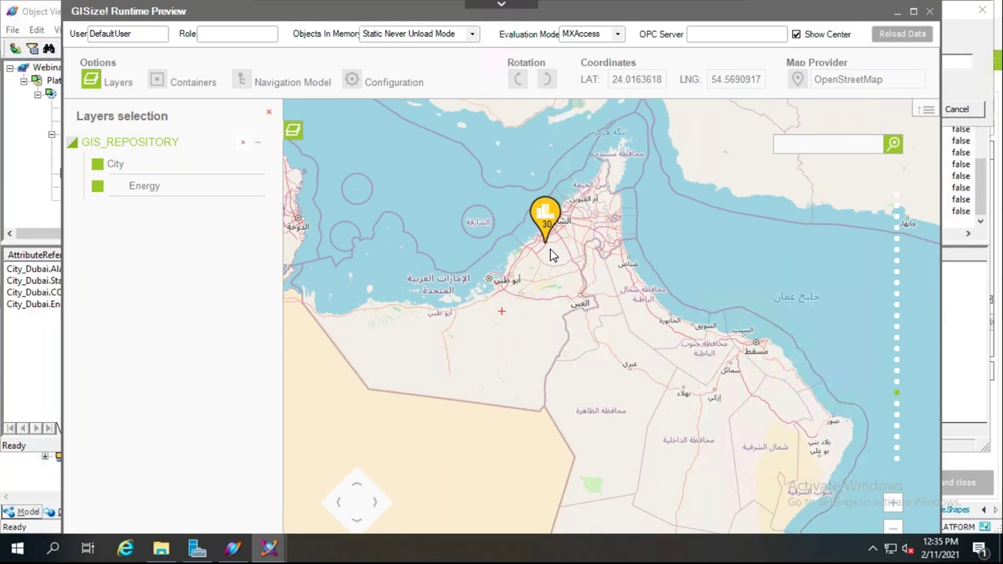
{"action": "scroll", "coordinate": [550, 255], "scroll_direction": "up", "scroll_amount": 2}
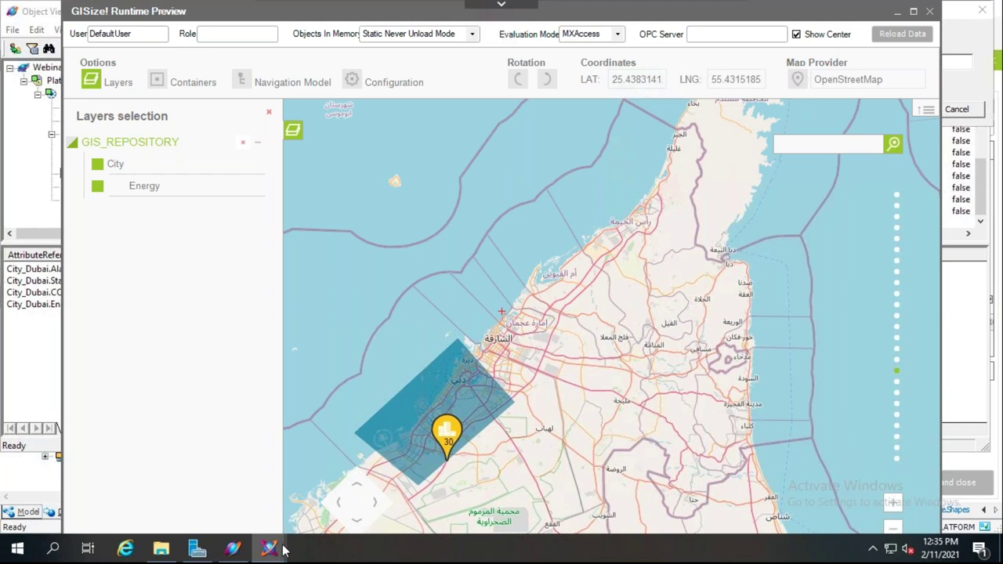
- Set City_Dubai.Energy to 6000 in Object Viewer, check the Dubai shape in the runtime preview, and return to ArchestrA IDE
{"action": "mouse_move", "coordinate": [269, 553]}
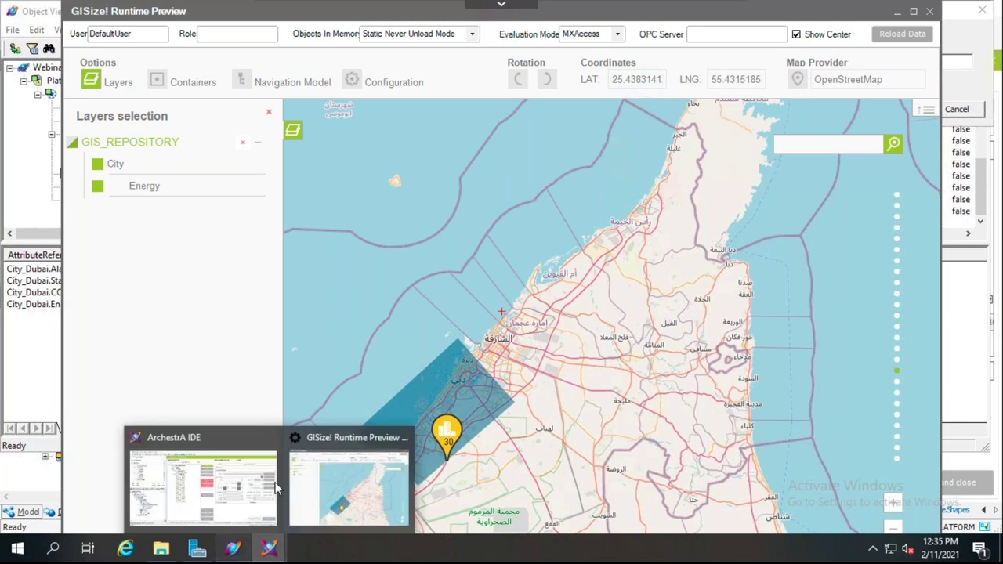
{"action": "left_click", "coordinate": [233, 549]}
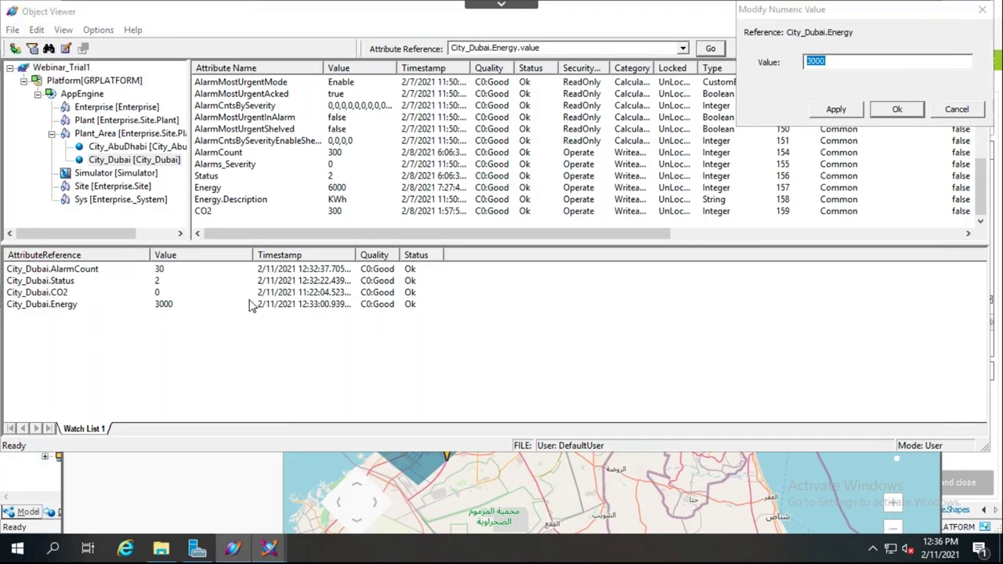
{"action": "type", "text": "6"}
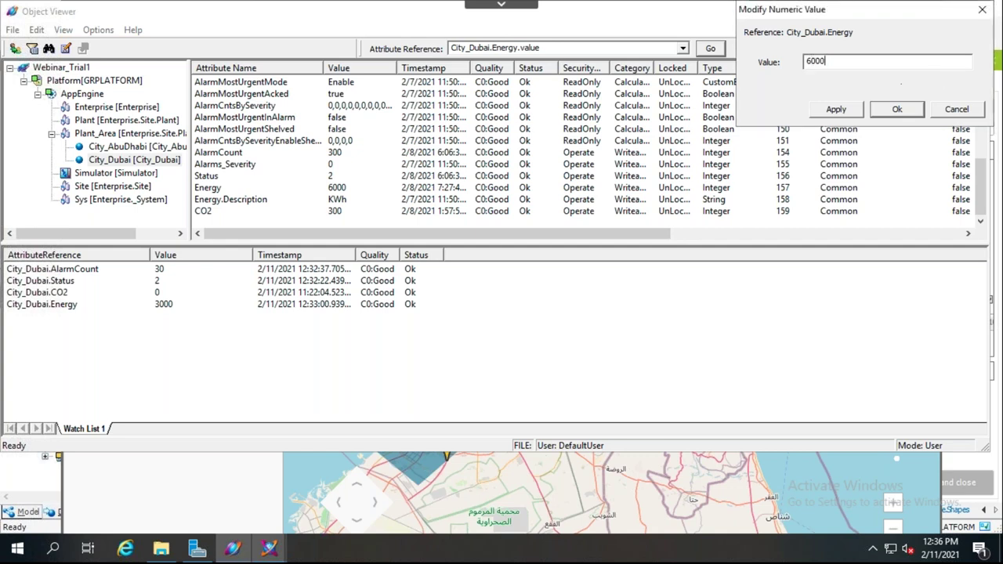
{"action": "left_click", "coordinate": [897, 110]}
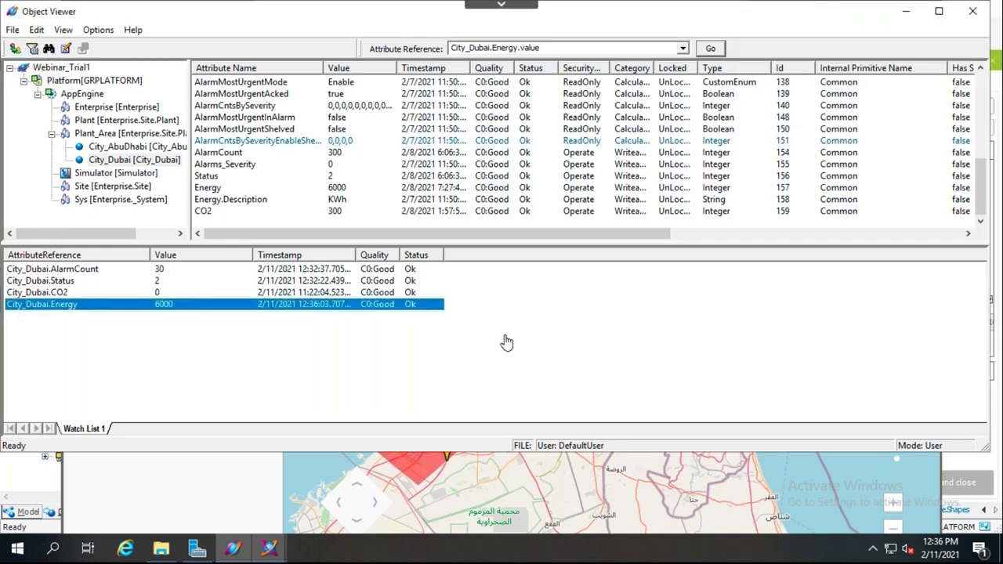
{"action": "left_click", "coordinate": [474, 461]}
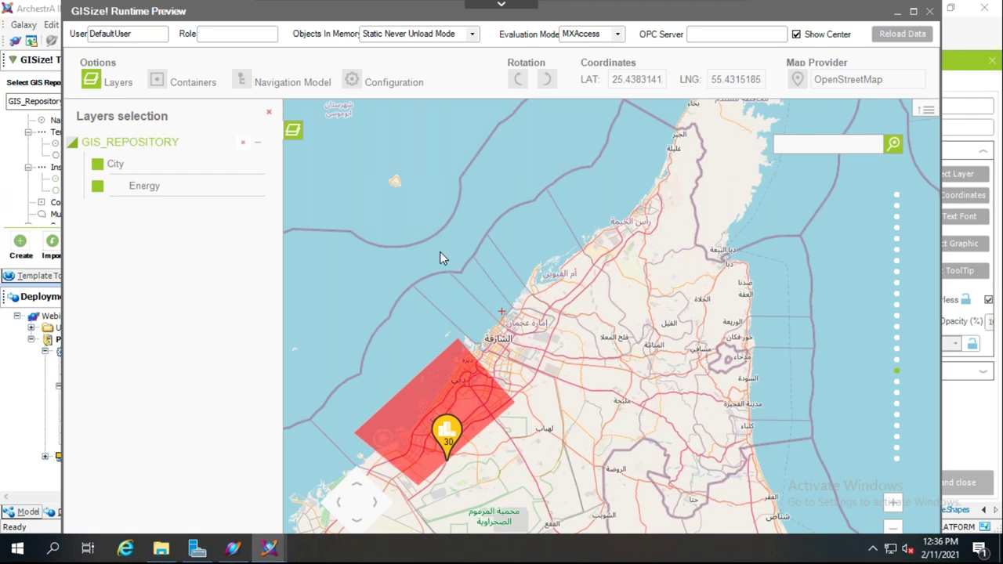
{"action": "left_click", "coordinate": [897, 11]}
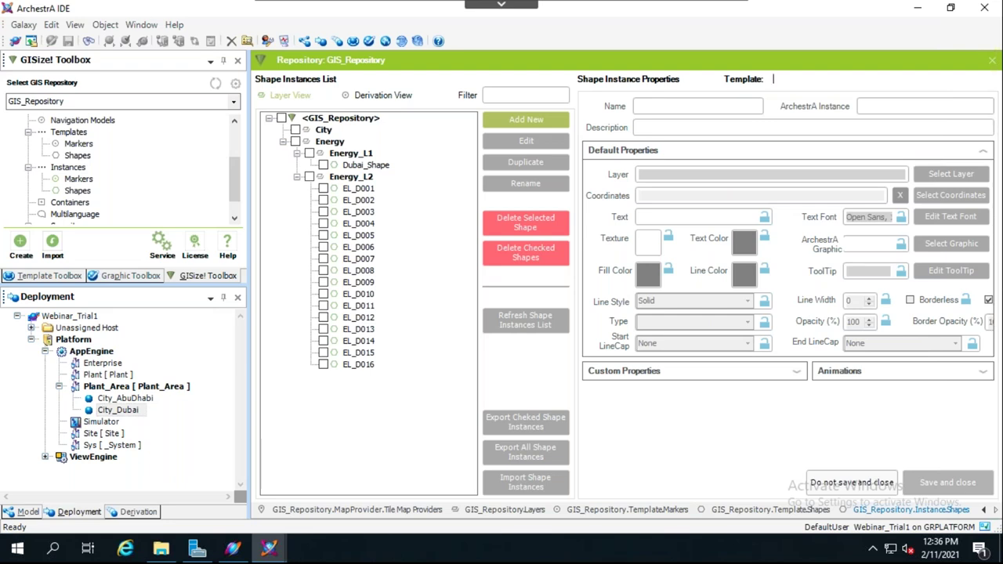
- Browse the GISize Content folders in the Graphic Toolbox, expanding Graphics, Apps and NET Controls
{"action": "left_click", "coordinate": [131, 276]}
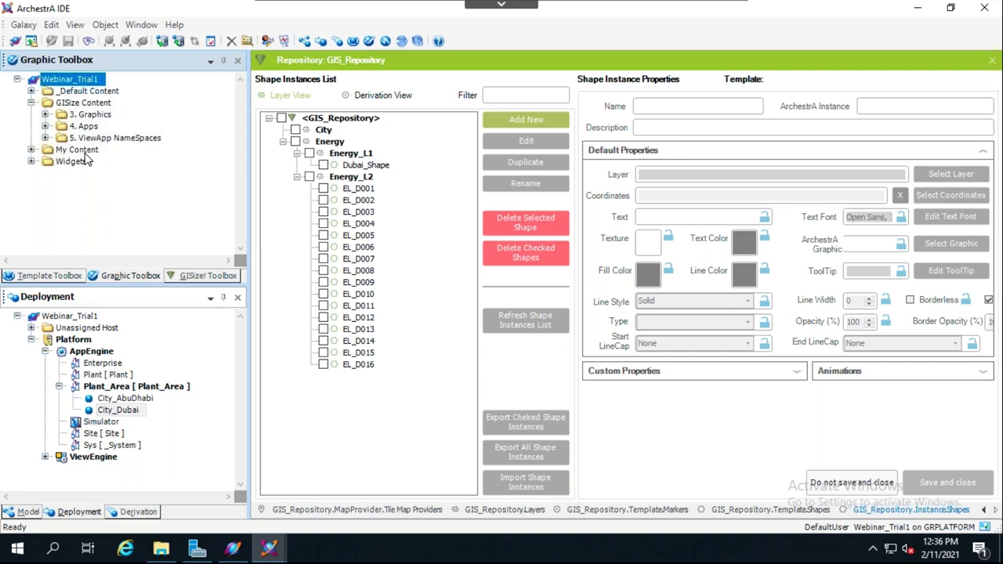
{"action": "left_click", "coordinate": [46, 115]}
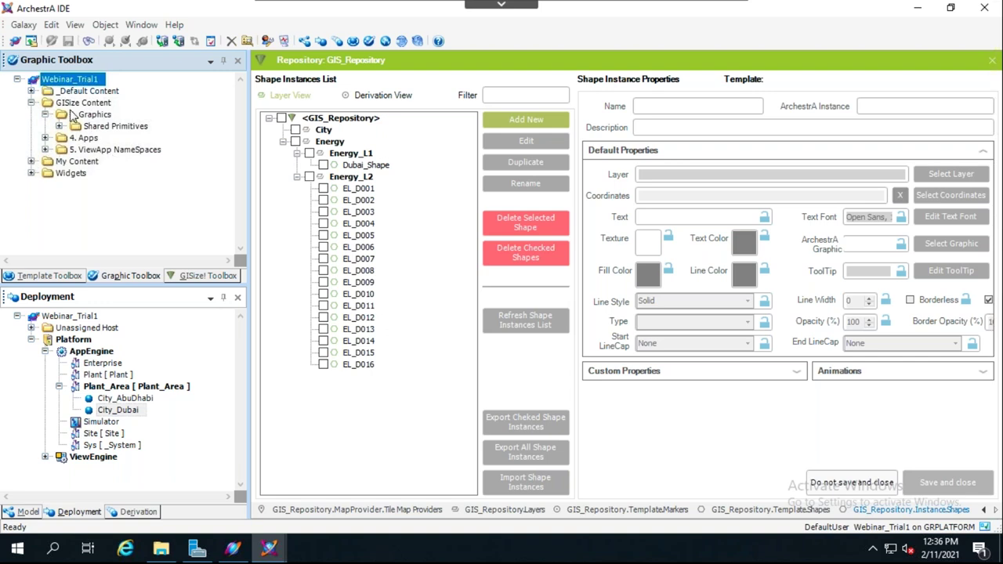
{"action": "left_click", "coordinate": [46, 137]}
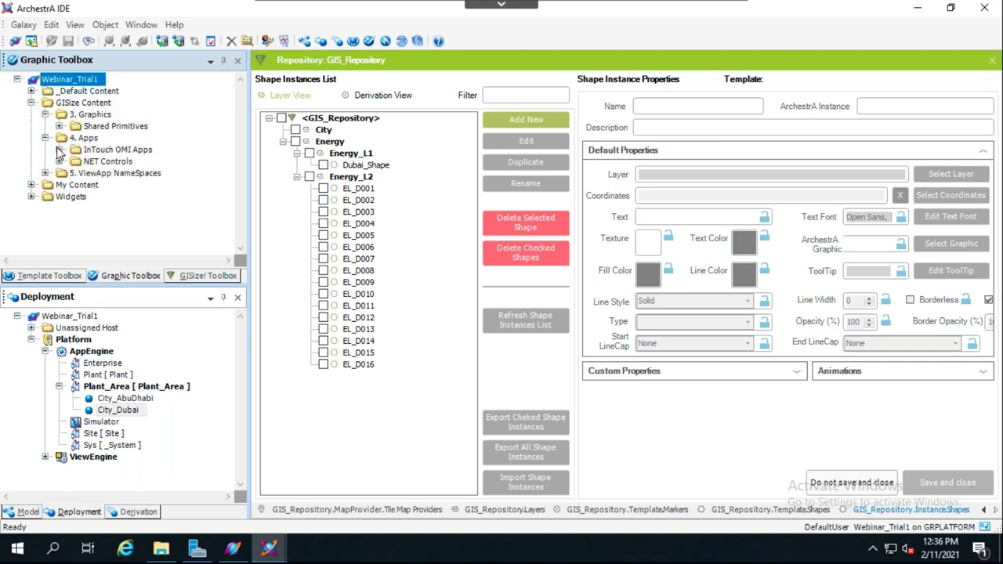
{"action": "left_click", "coordinate": [139, 152]}
{"action": "left_click", "coordinate": [113, 164]}
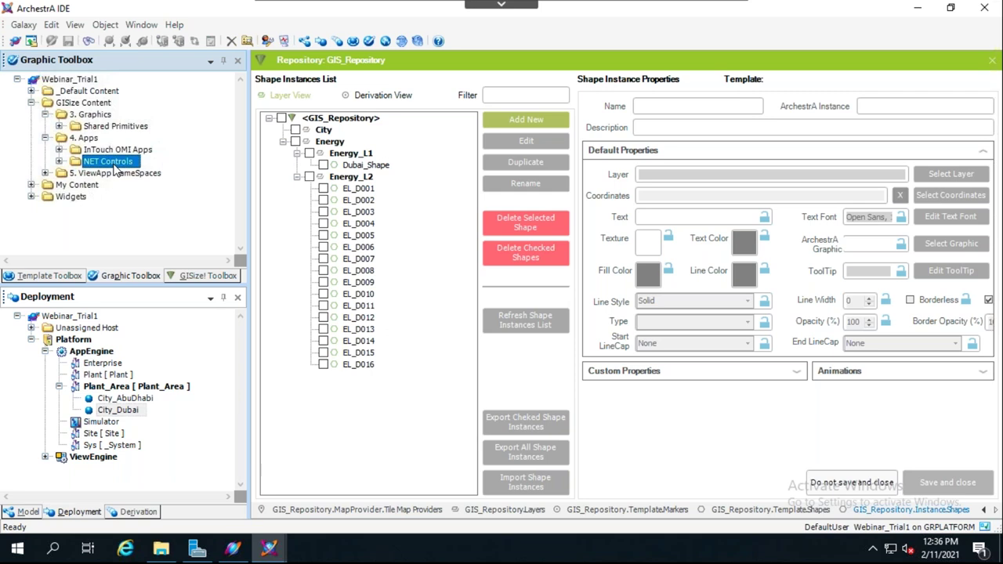
{"action": "left_click", "coordinate": [60, 162]}
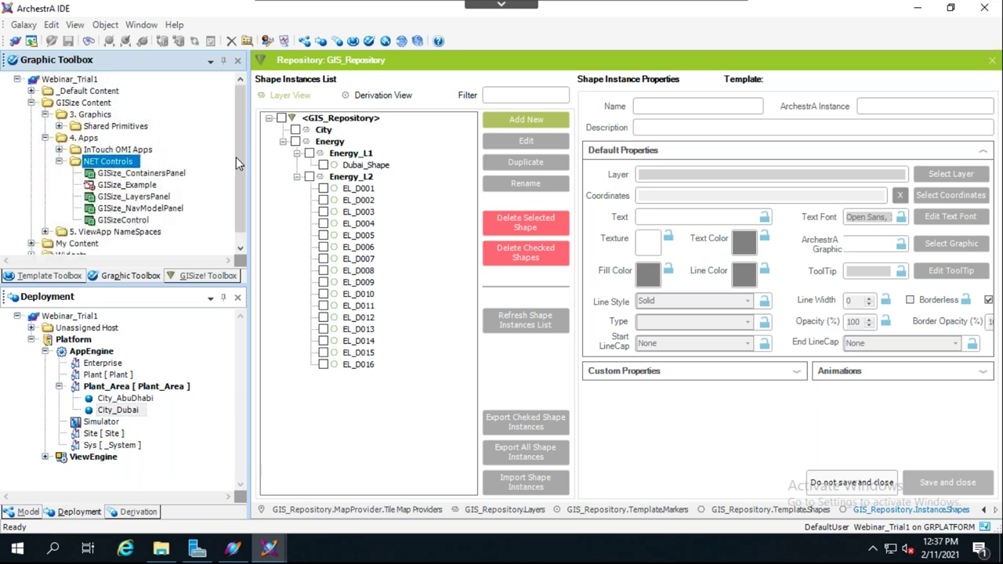
- Expand the My Content folder and open the GISize graphic in the graphic editor
{"action": "scroll", "coordinate": [239, 160], "scroll_direction": "down", "scroll_amount": 1}
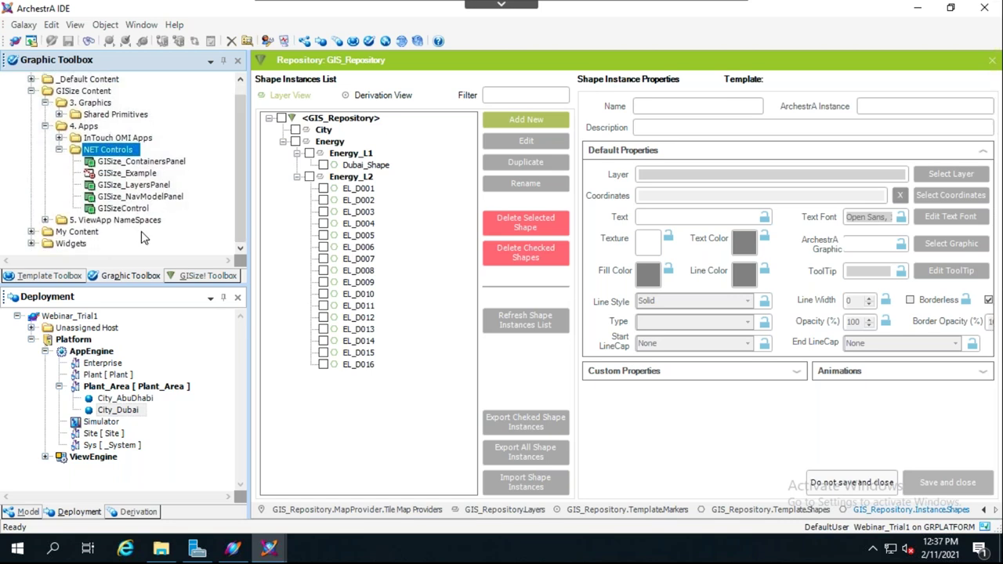
{"action": "left_click", "coordinate": [31, 232]}
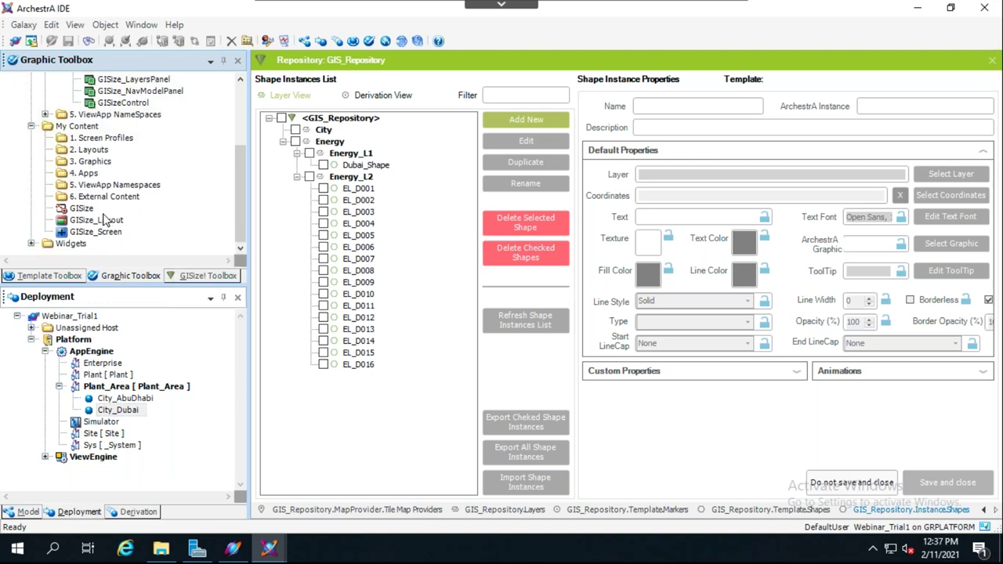
{"action": "left_click", "coordinate": [83, 208]}
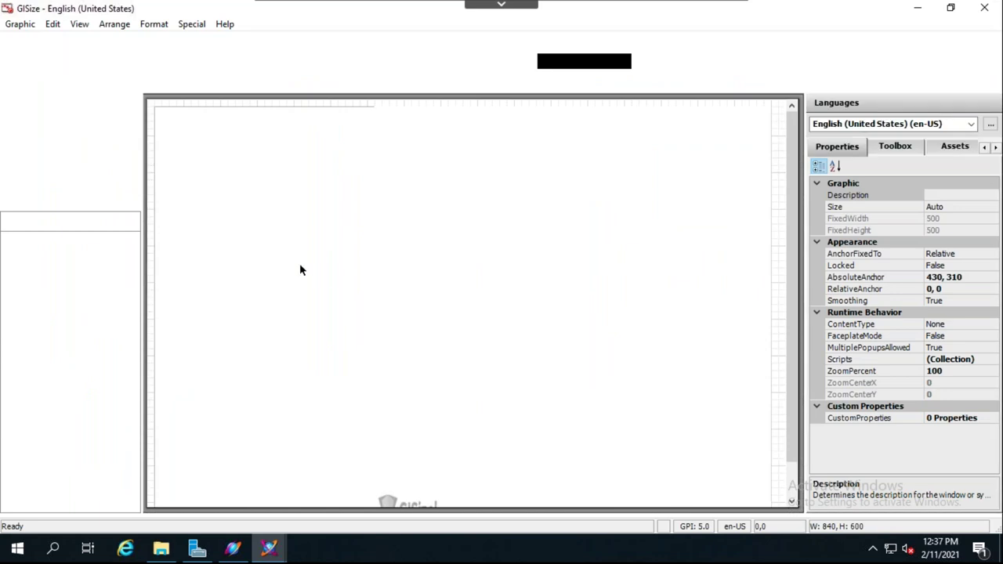
- Select the GISizeControl element in the GISize graphic and examine its GISize Connection and GISize Properties settings
{"action": "left_click", "coordinate": [260, 204]}
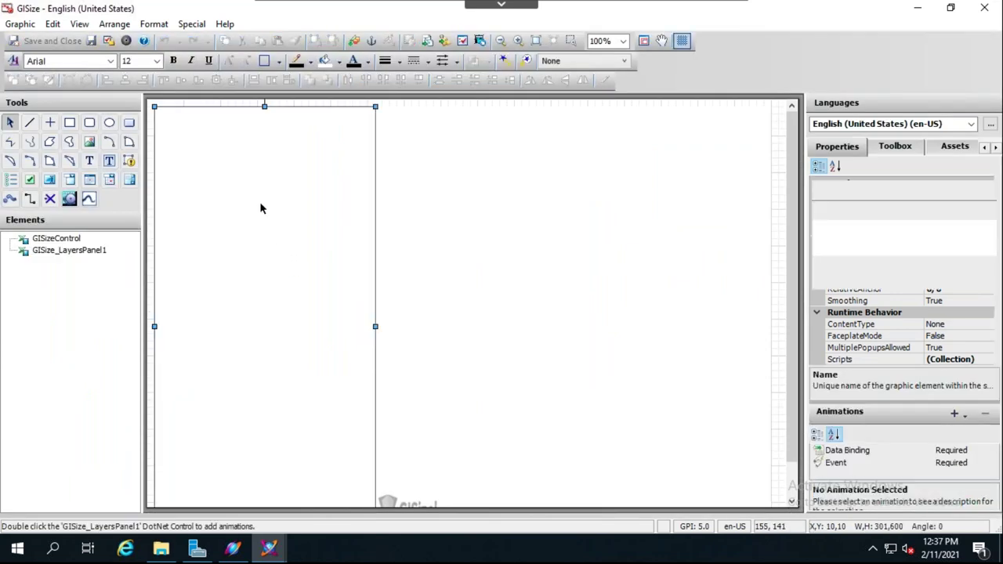
{"action": "left_click", "coordinate": [671, 239]}
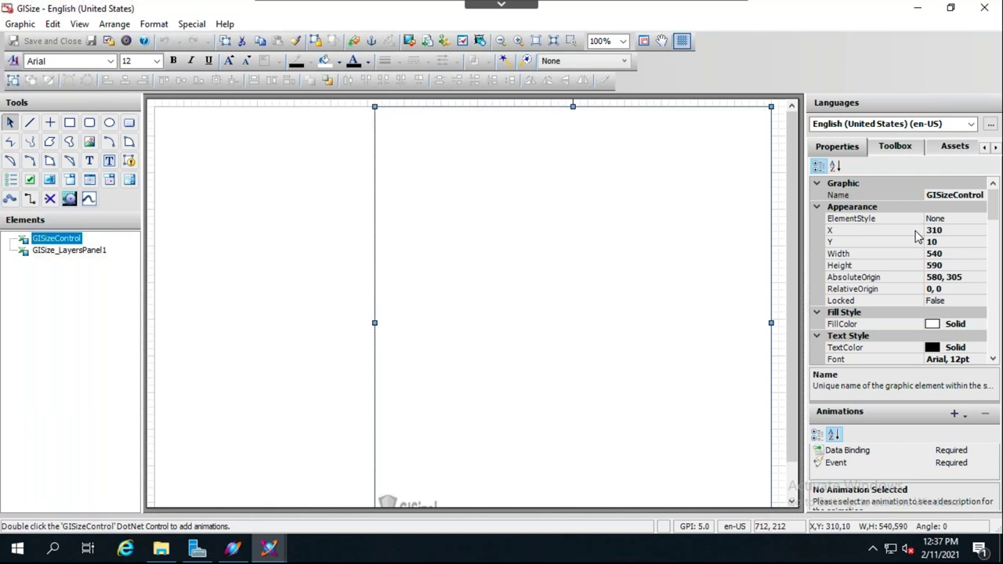
{"action": "scroll", "coordinate": [901, 251], "scroll_direction": "down", "scroll_amount": 3}
{"action": "scroll", "coordinate": [902, 254], "scroll_direction": "down", "scroll_amount": 2}
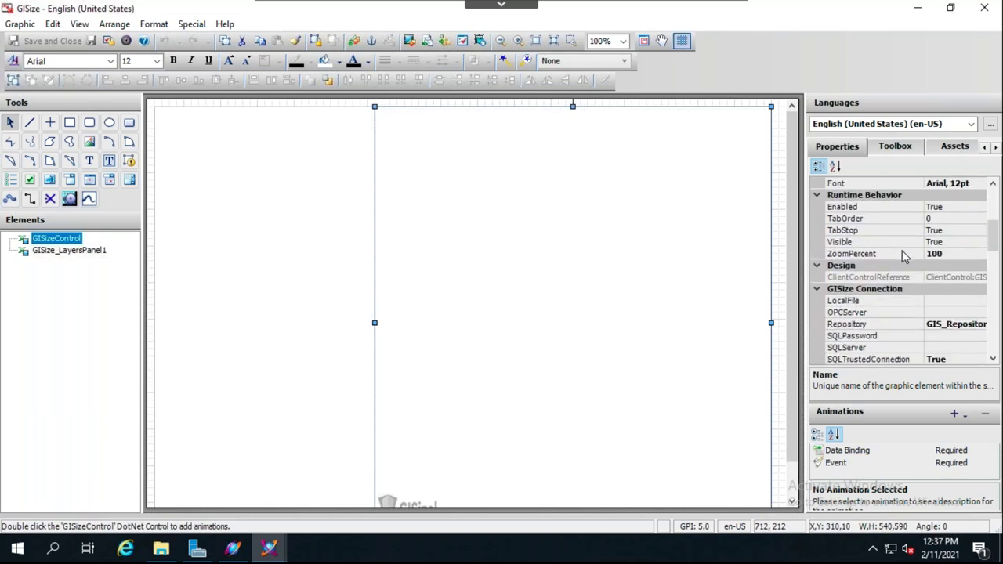
{"action": "scroll", "coordinate": [901, 254], "scroll_direction": "down", "scroll_amount": 1}
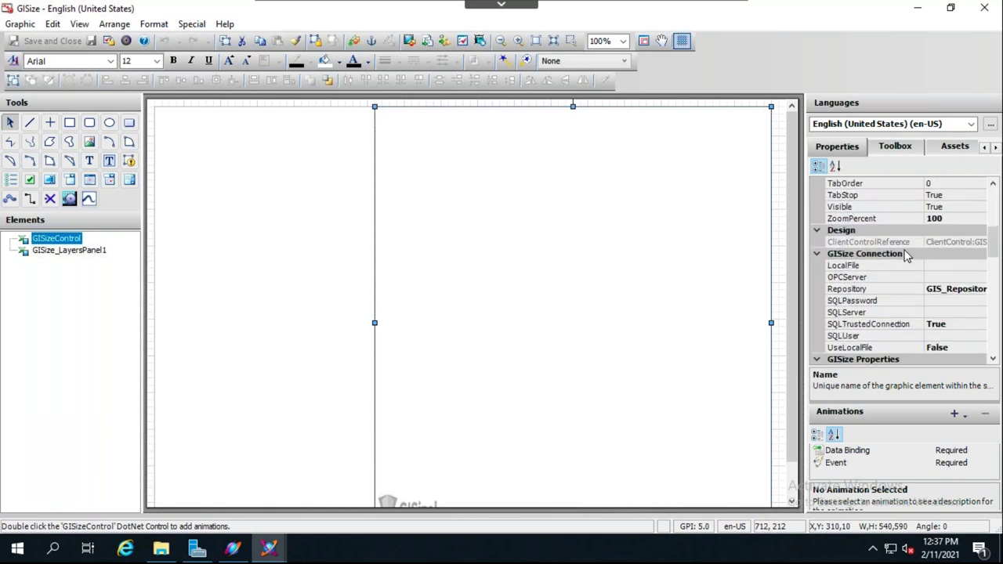
{"action": "scroll", "coordinate": [903, 260], "scroll_direction": "down", "scroll_amount": 1}
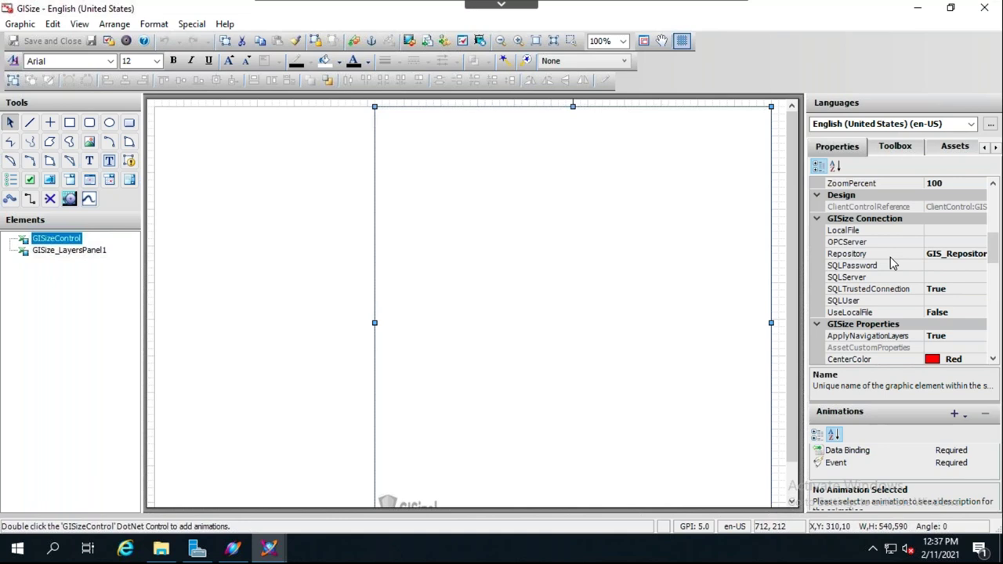
{"action": "scroll", "coordinate": [893, 263], "scroll_direction": "down", "scroll_amount": 1}
{"action": "scroll", "coordinate": [892, 262], "scroll_direction": "down", "scroll_amount": 1}
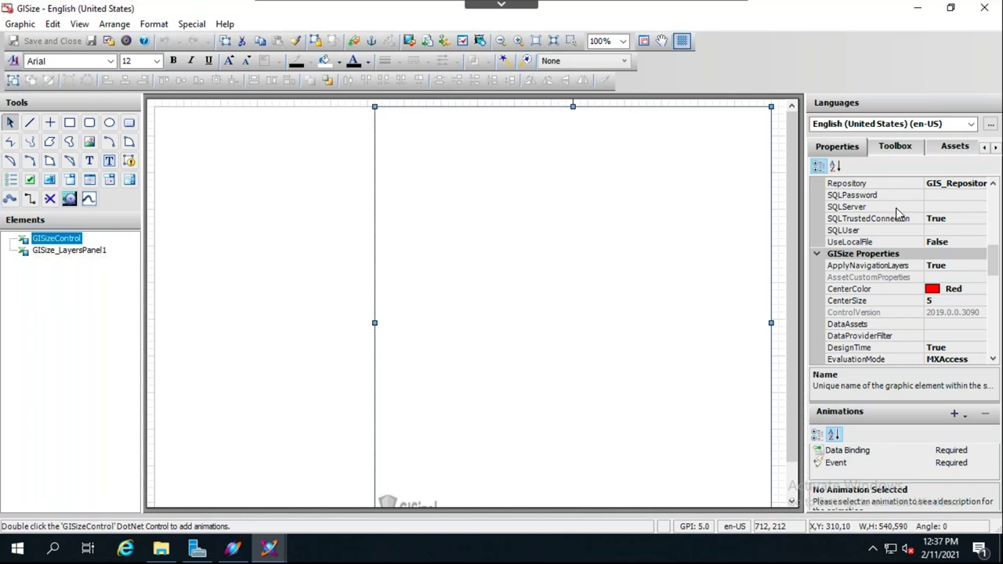
{"action": "scroll", "coordinate": [893, 235], "scroll_direction": "down", "scroll_amount": 1}
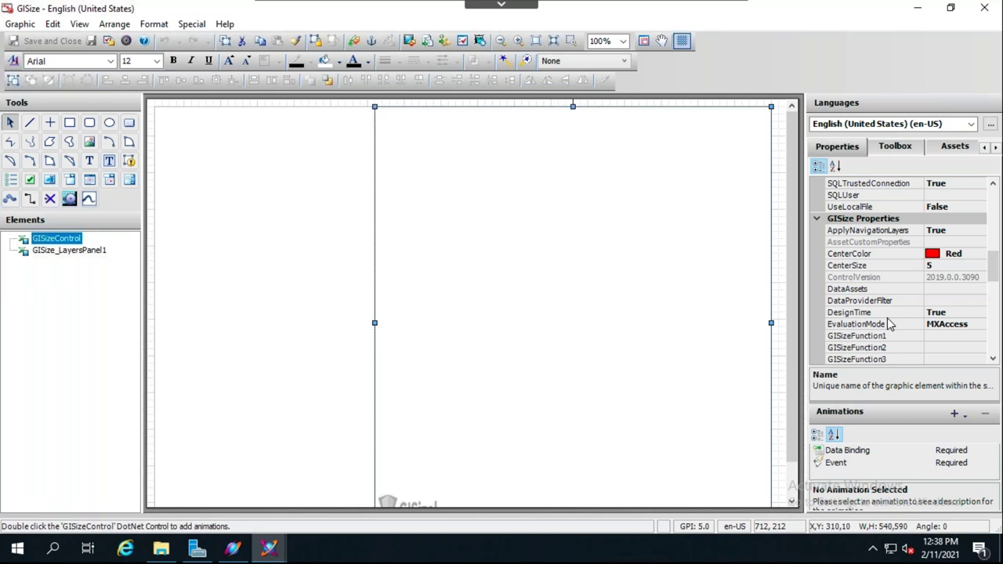
- Select the GISize_LayersPanel1 element, examine its GIS Properties, and close the graphic editor
{"action": "left_click", "coordinate": [312, 283]}
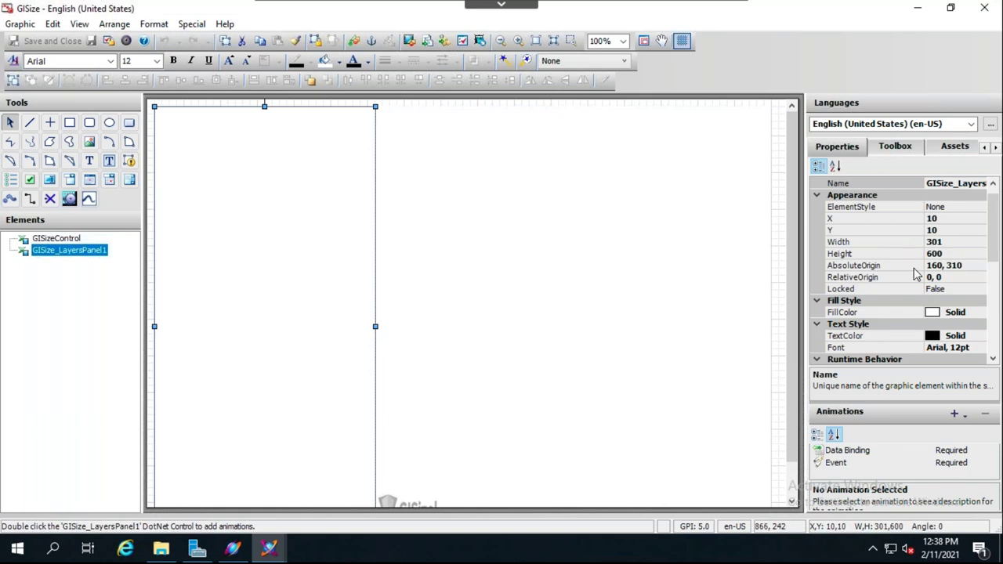
{"action": "scroll", "coordinate": [917, 273], "scroll_direction": "down", "scroll_amount": 2}
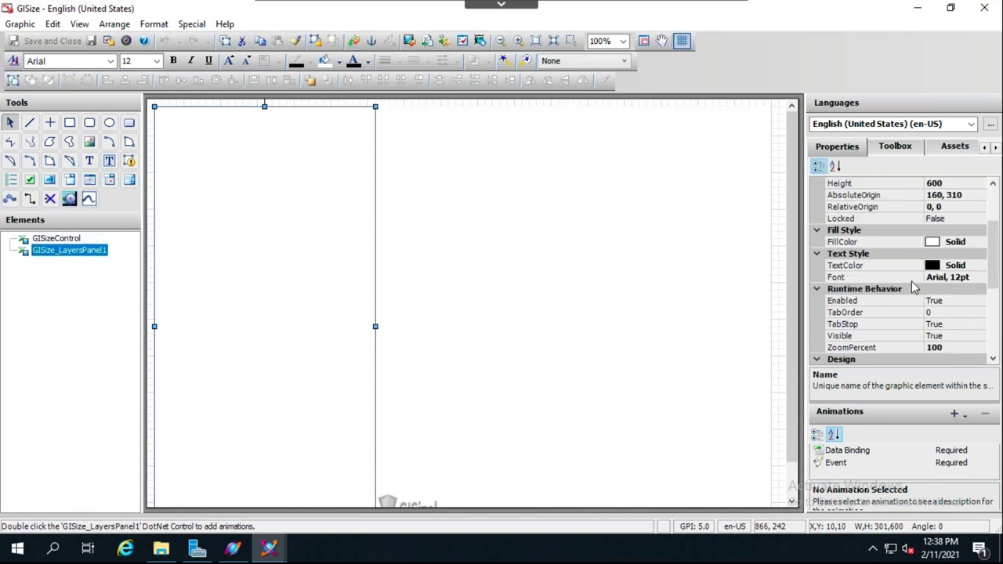
{"action": "scroll", "coordinate": [913, 286], "scroll_direction": "down", "scroll_amount": 1}
{"action": "scroll", "coordinate": [911, 302], "scroll_direction": "down", "scroll_amount": 1}
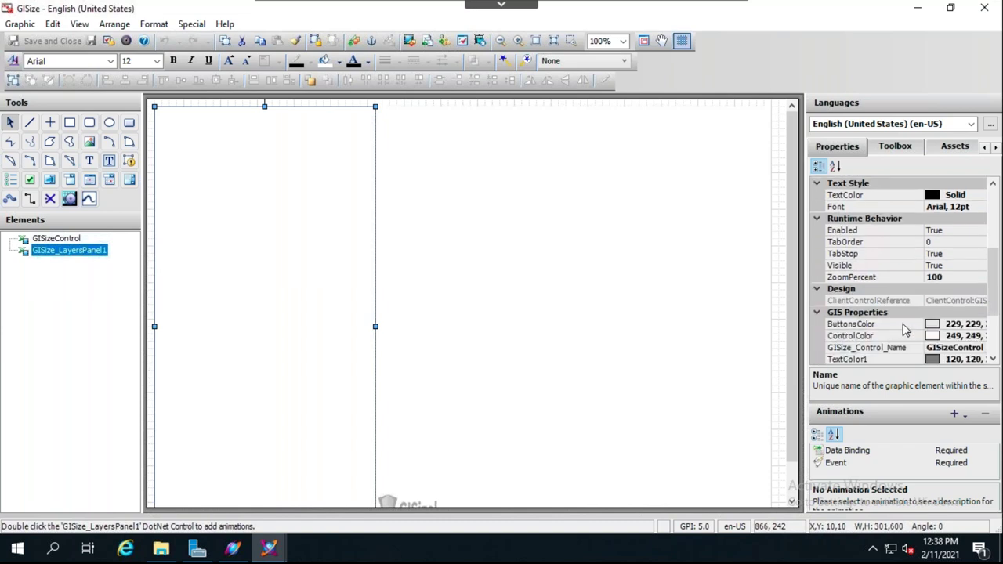
{"action": "scroll", "coordinate": [905, 329], "scroll_direction": "down", "scroll_amount": 1}
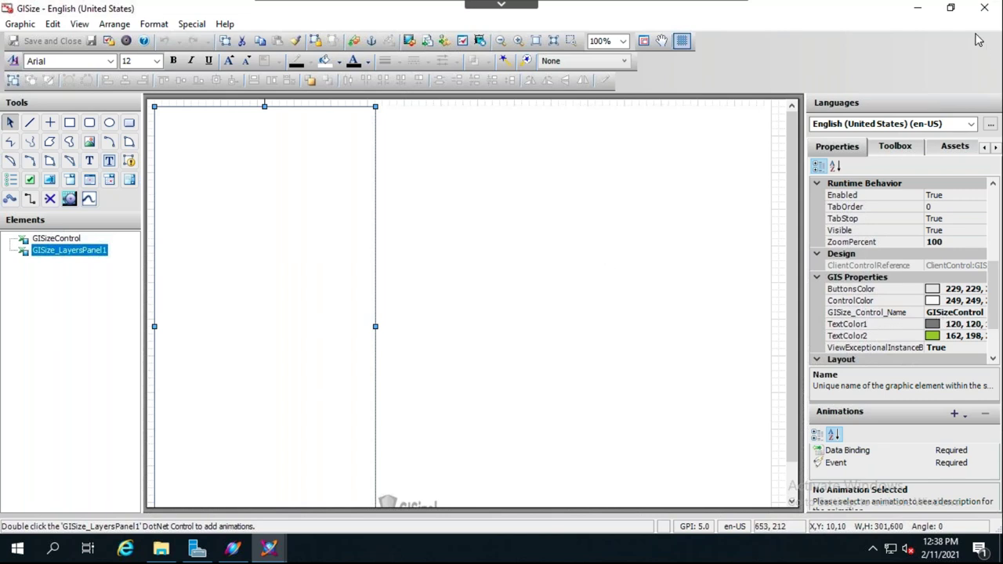
{"action": "left_click", "coordinate": [983, 11]}
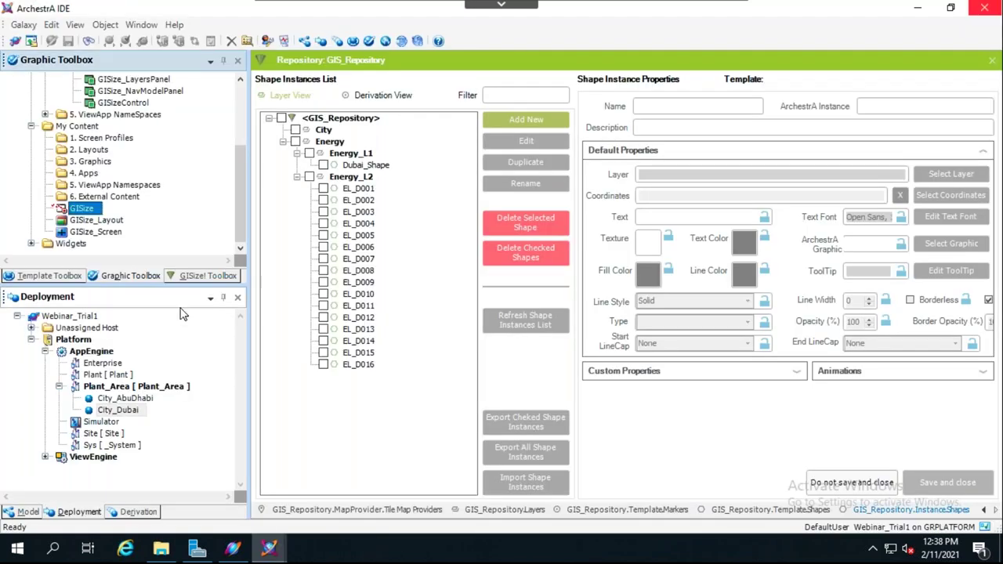
- Open $Intouch_GISize from the default ViewApps templates in WindowMaker, converting the application to the current resolution
{"action": "left_click", "coordinate": [69, 278]}
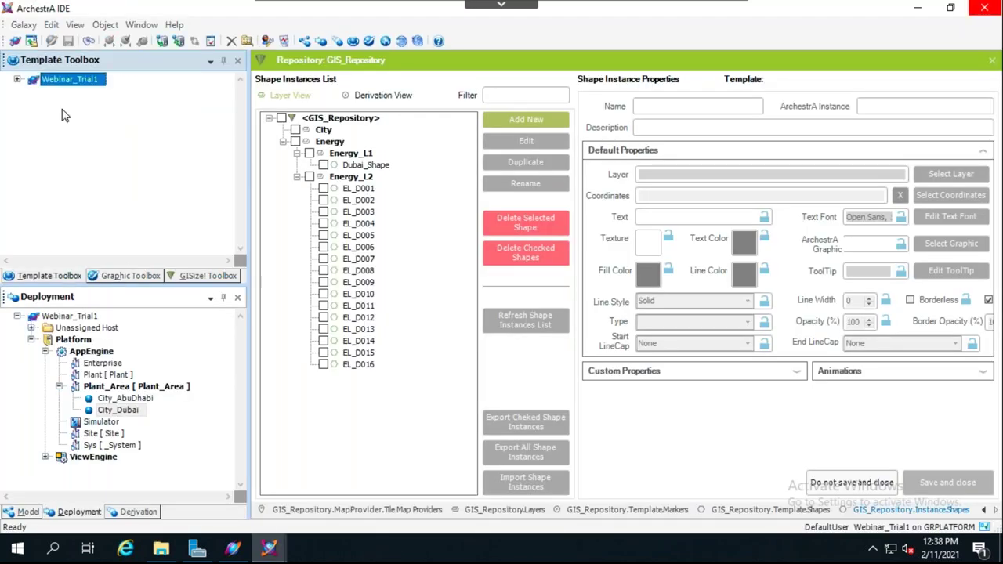
{"action": "left_click", "coordinate": [18, 80]}
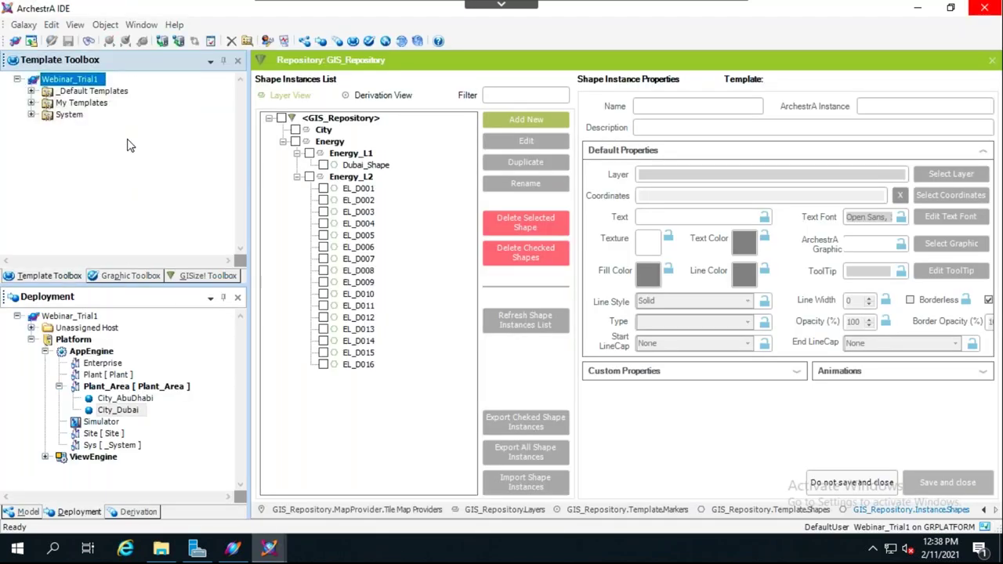
{"action": "left_click", "coordinate": [31, 91]}
{"action": "left_click", "coordinate": [44, 138]}
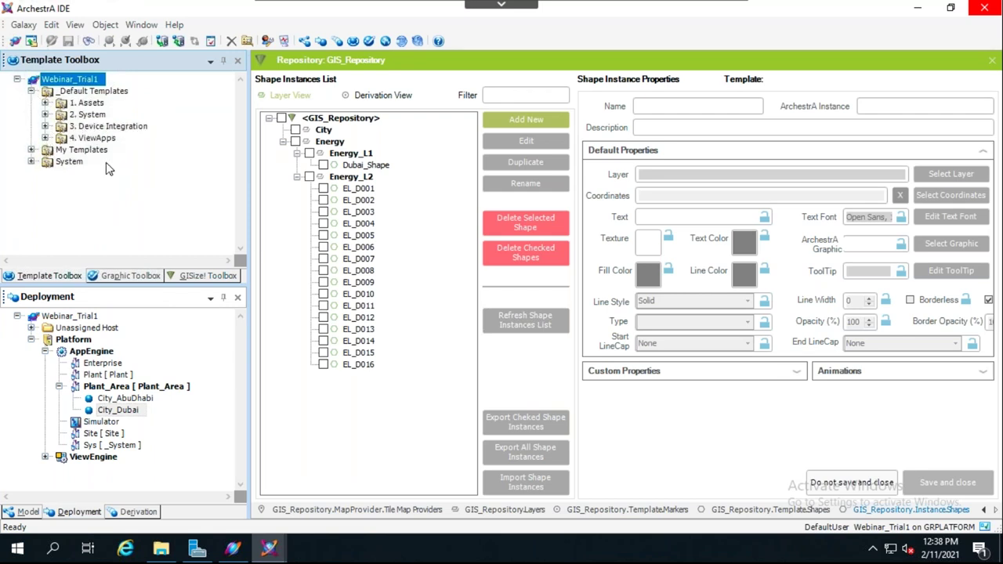
{"action": "left_click", "coordinate": [106, 152]}
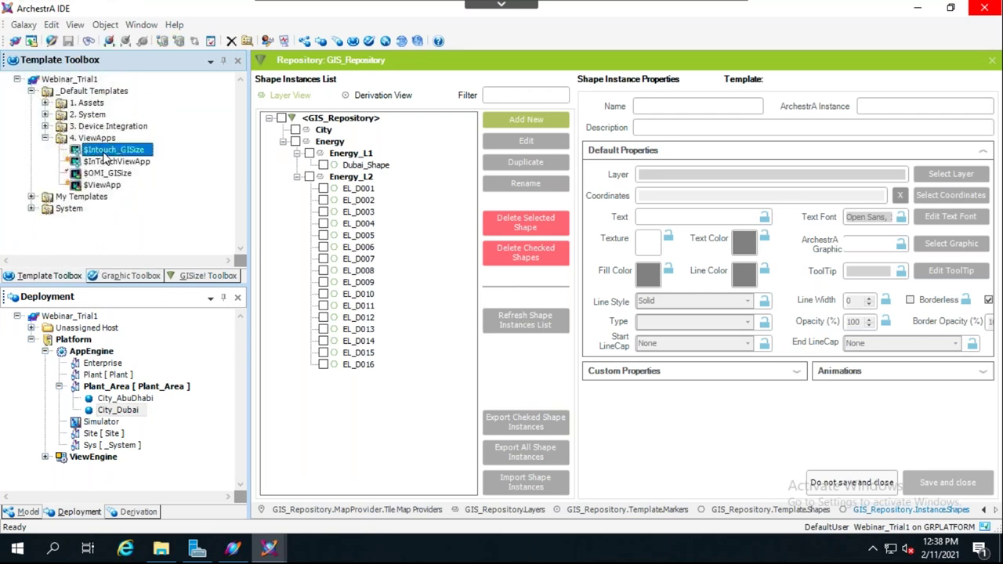
{"action": "double_click", "coordinate": [106, 153]}
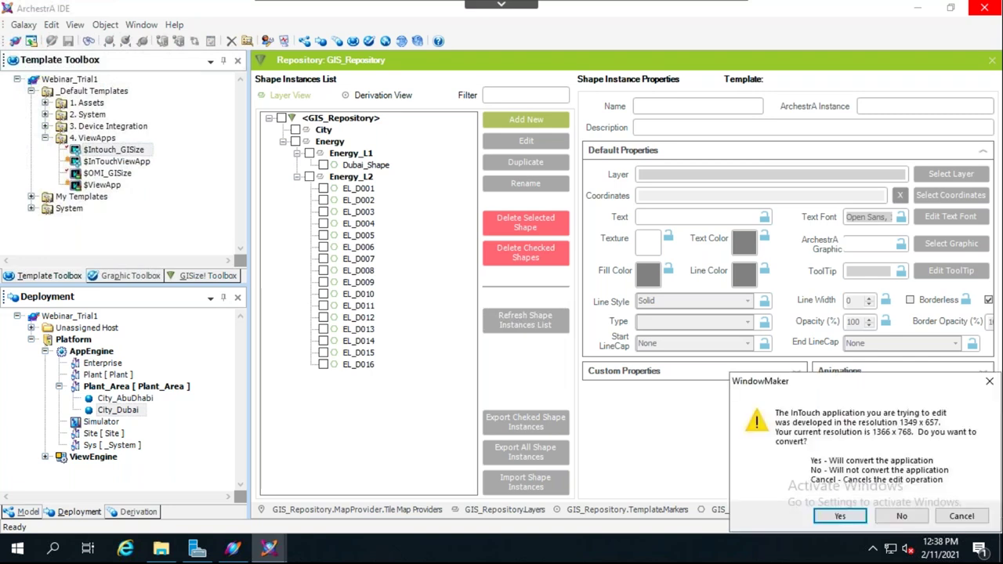
{"action": "left_click", "coordinate": [854, 518]}
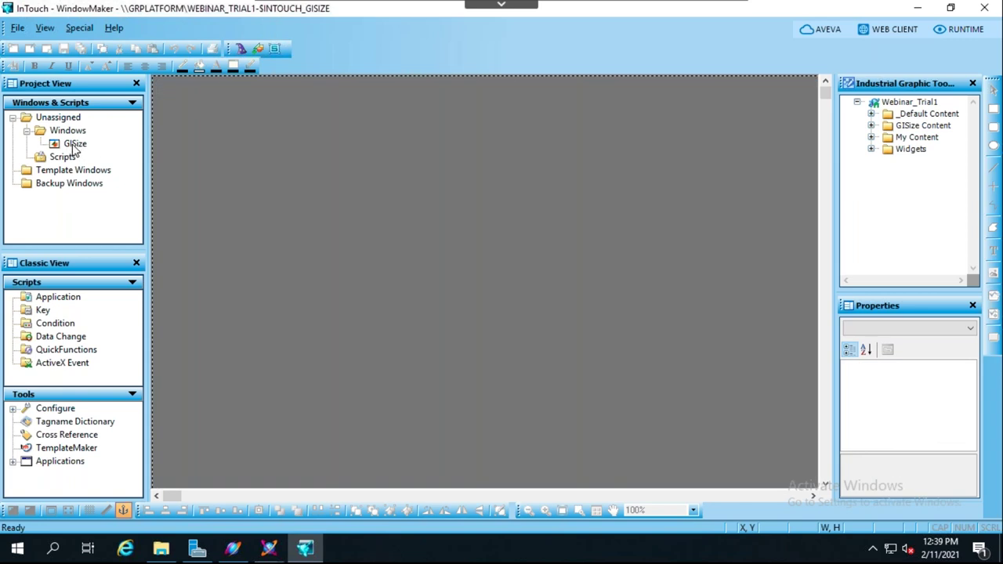
- Open the GISize window in WindowMaker and launch the InTouch runtime
{"action": "left_click", "coordinate": [945, 31]}
{"action": "left_click", "coordinate": [344, 192]}
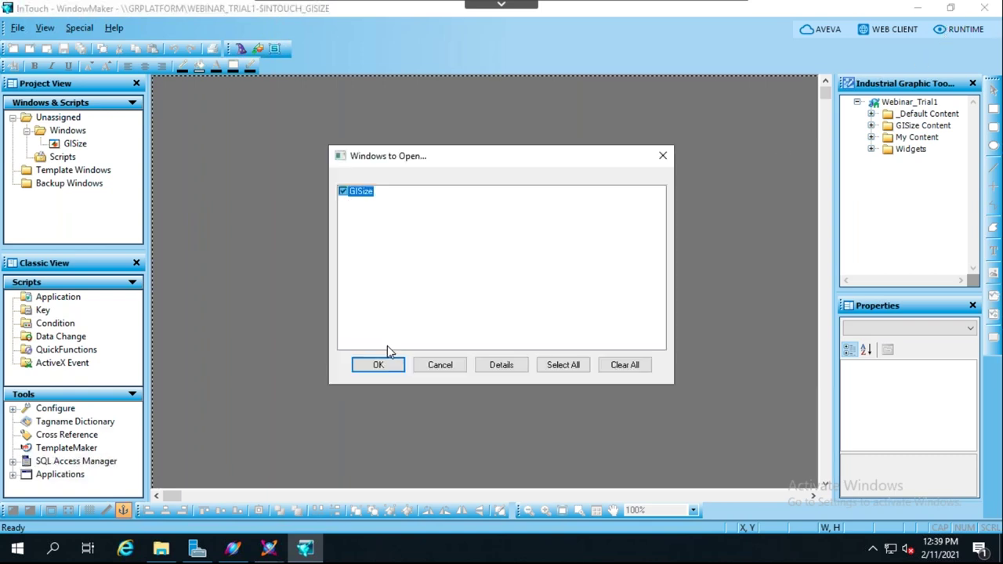
{"action": "left_click", "coordinate": [391, 366]}
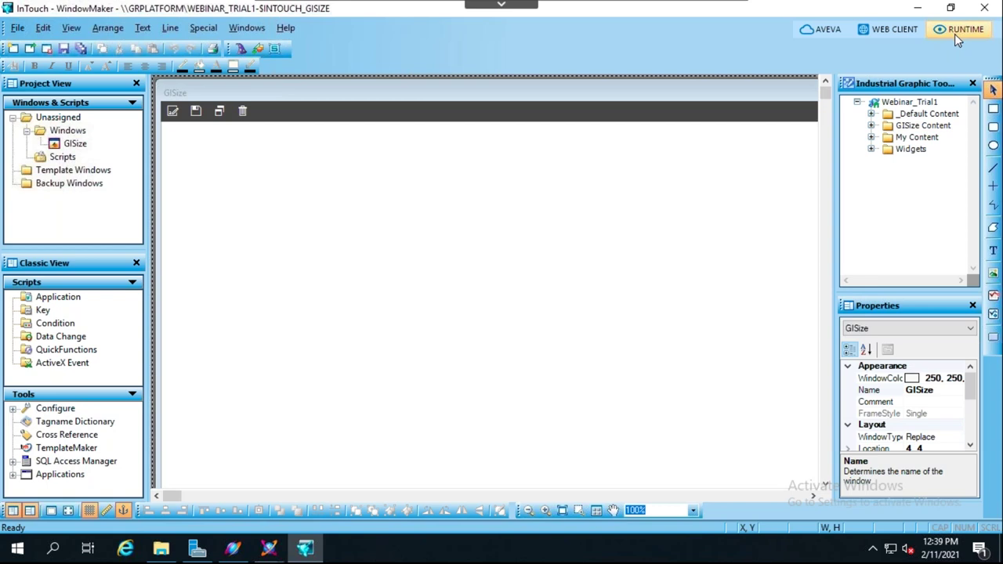
{"action": "left_click", "coordinate": [955, 34]}
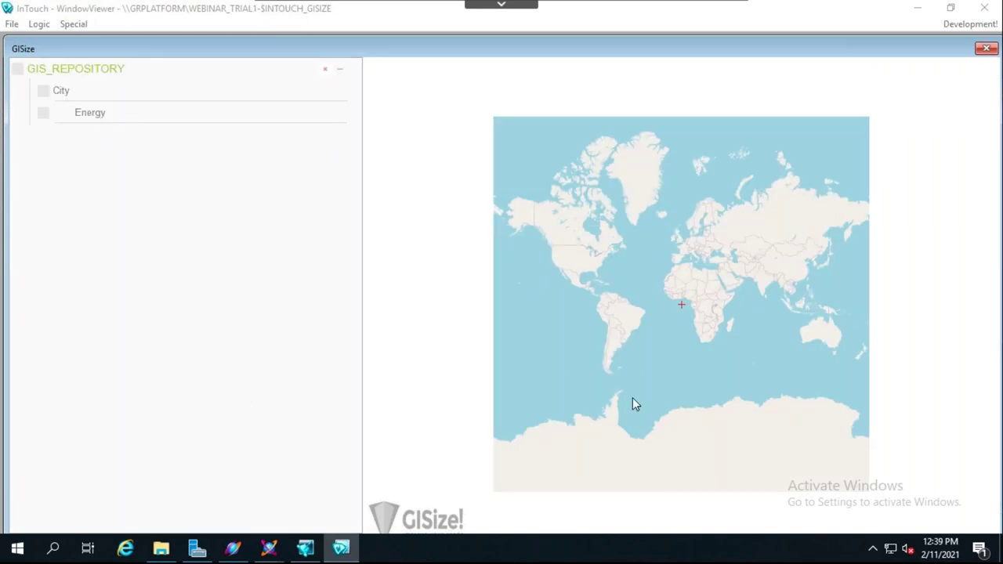
- Show the City and Energy layers on the runtime map, view the marker's Energy and CO2 popup, and close WindowViewer
{"action": "left_click", "coordinate": [41, 92]}
{"action": "left_click", "coordinate": [44, 113]}
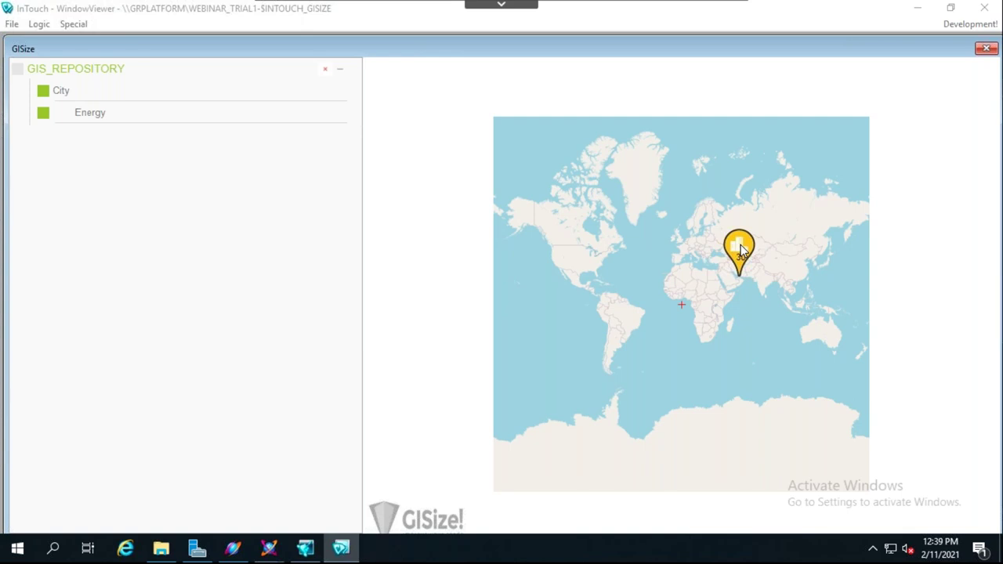
{"action": "left_click", "coordinate": [741, 250]}
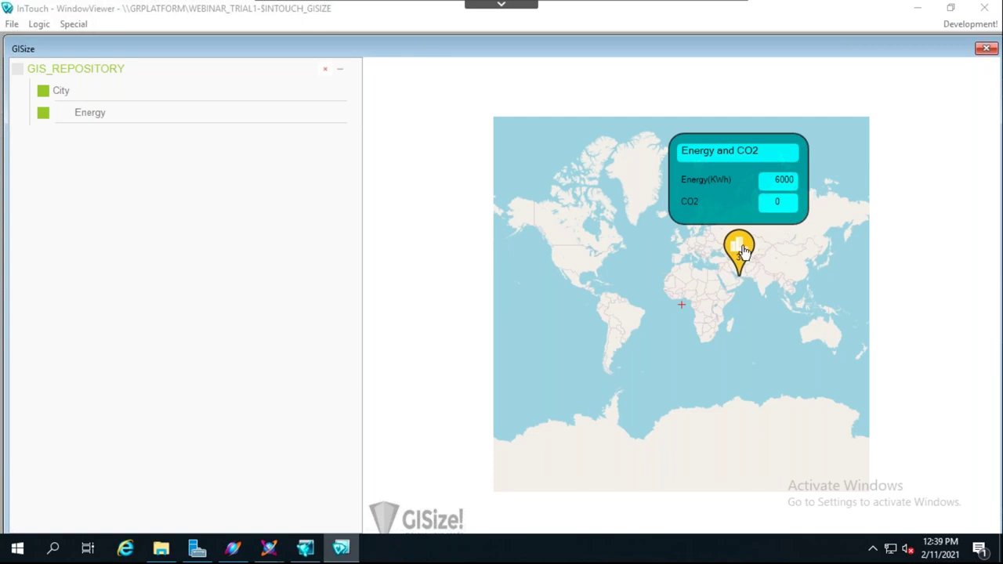
{"action": "left_click", "coordinate": [986, 13]}
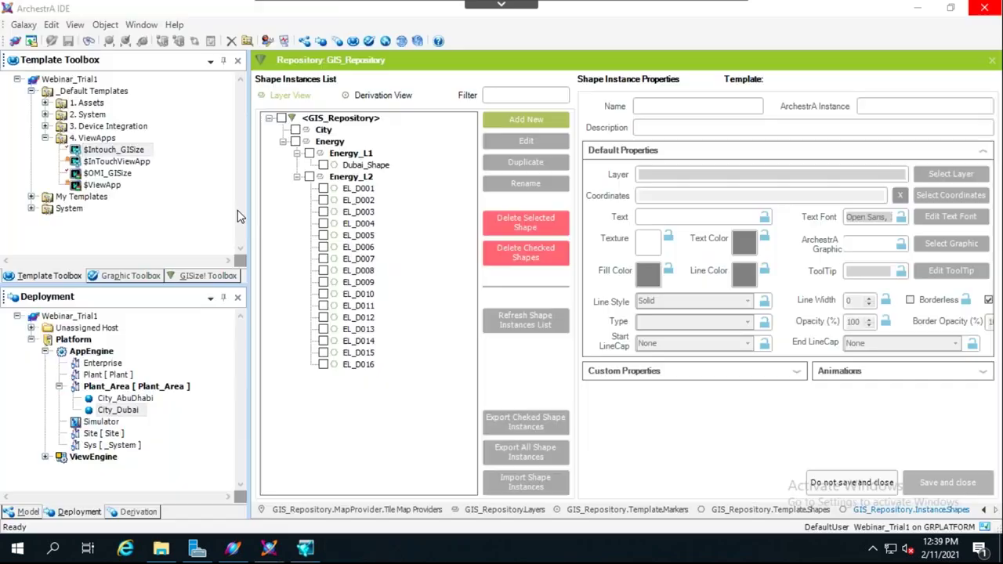
- Close WindowMaker and check in the $Intouch_GISize template without a comment
{"action": "left_click", "coordinate": [151, 278]}
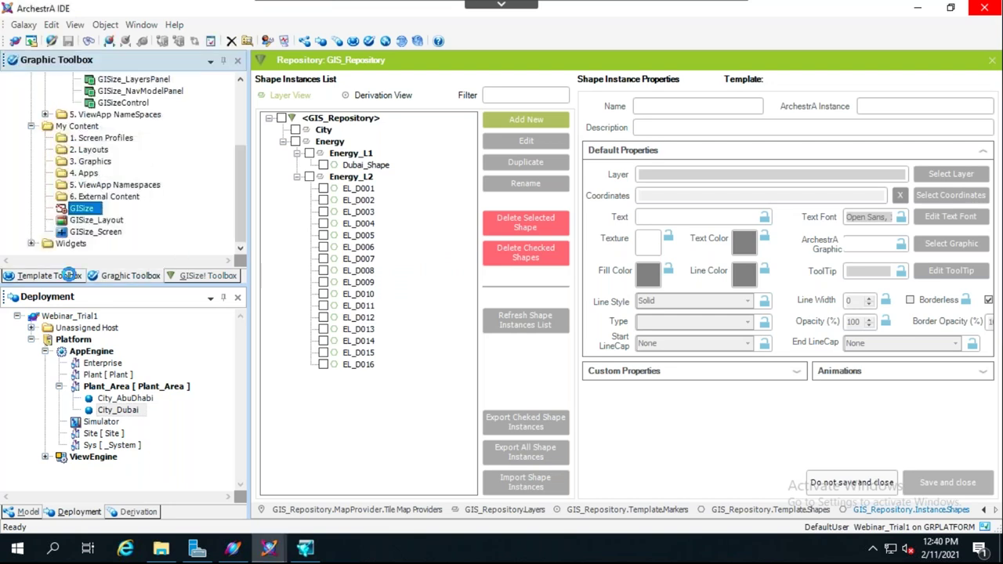
{"action": "left_click", "coordinate": [49, 275]}
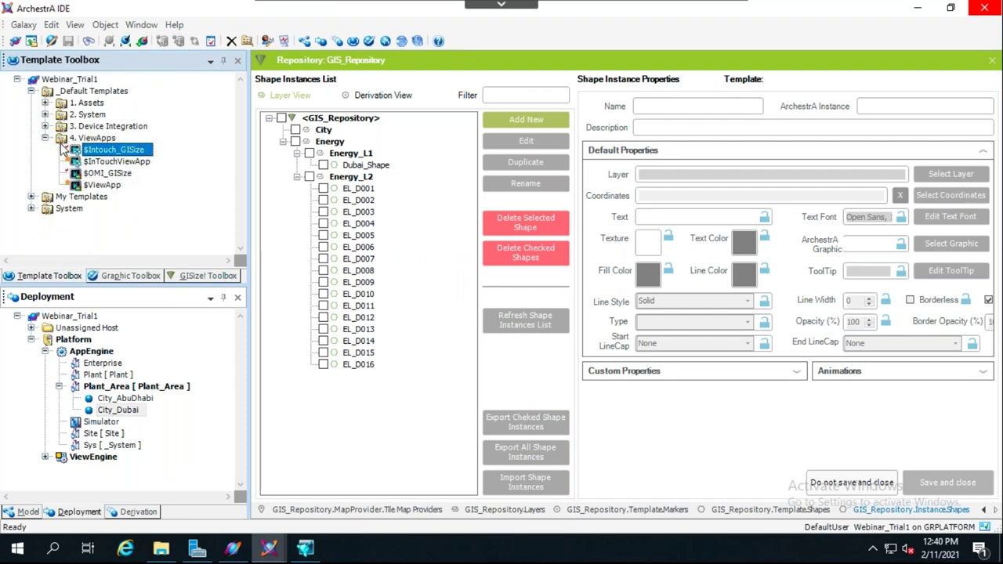
{"action": "left_click", "coordinate": [100, 174]}
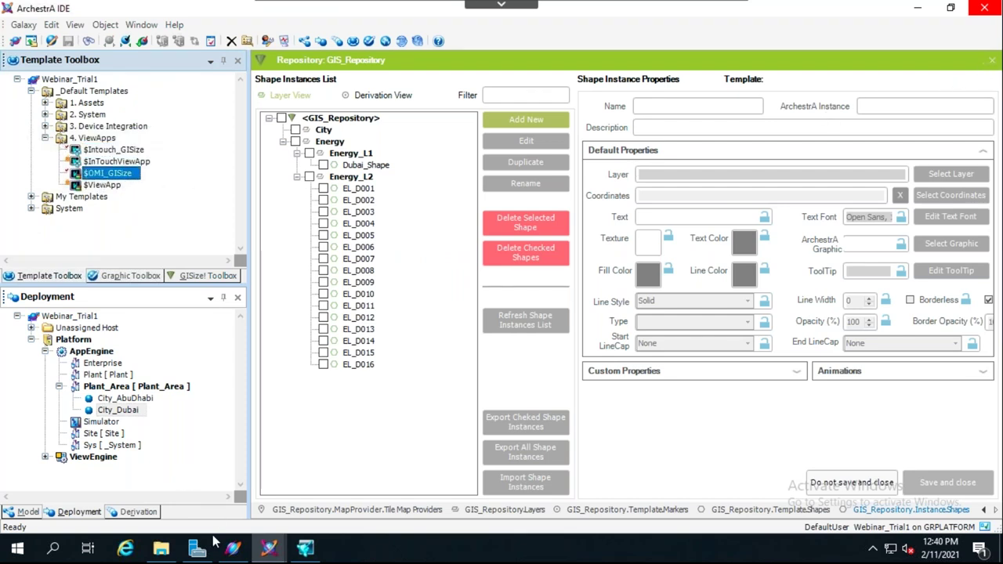
{"action": "left_click", "coordinate": [305, 548]}
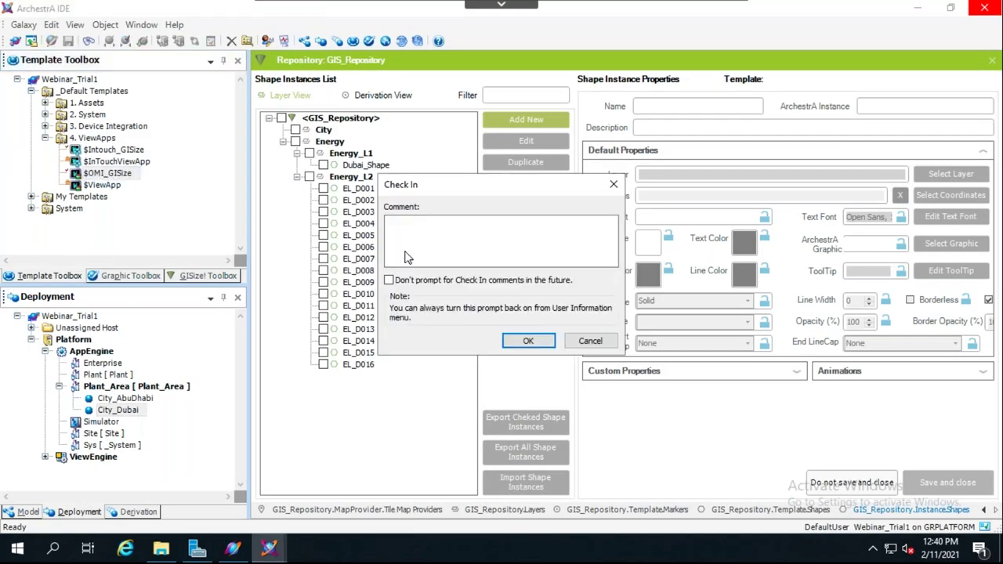
{"action": "left_click", "coordinate": [525, 341]}
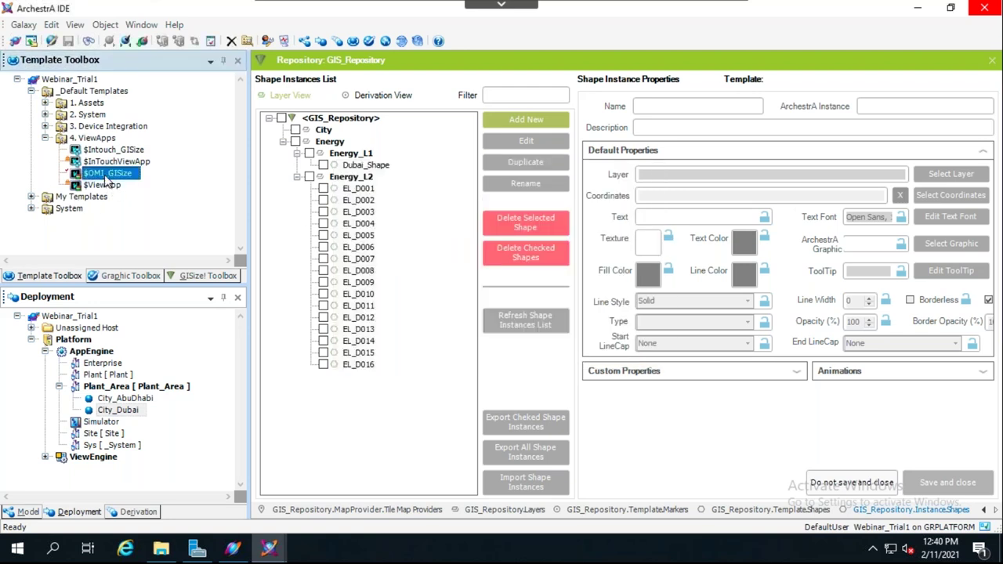
- Open the $OMI_GISize ViewApp template and open its GISize_Layout in the layout editor
{"action": "double_click", "coordinate": [110, 177]}
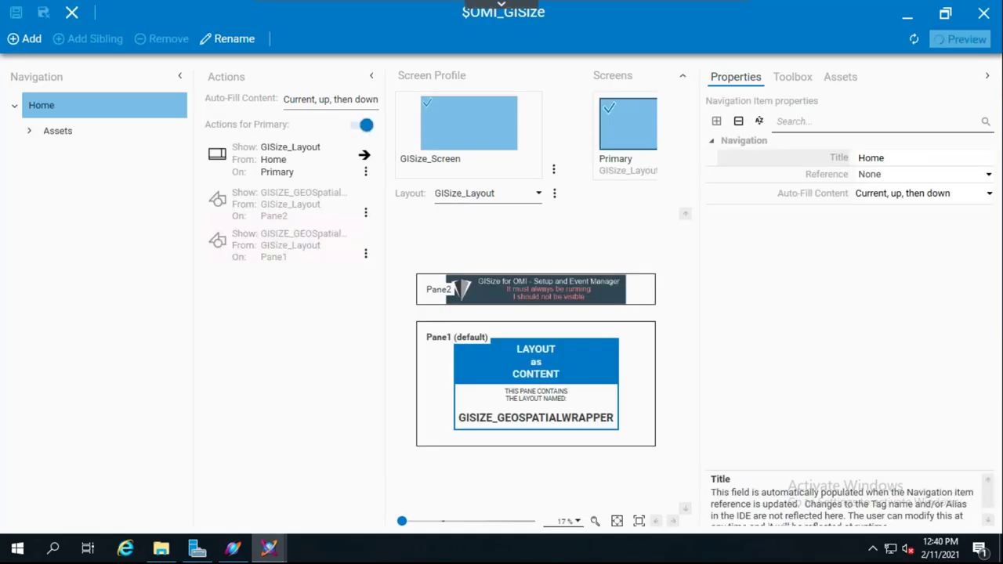
{"action": "left_click", "coordinate": [555, 196]}
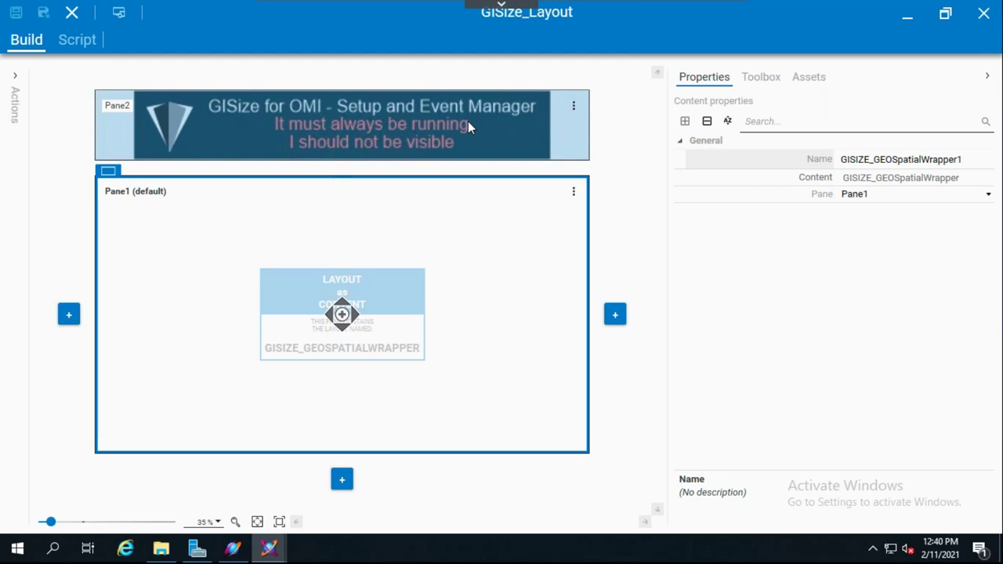
- Open Pane2's GISIZE_GEOSpatialManager graphic for editing and view its On Show script
{"action": "left_click", "coordinate": [578, 109]}
{"action": "left_click", "coordinate": [574, 107]}
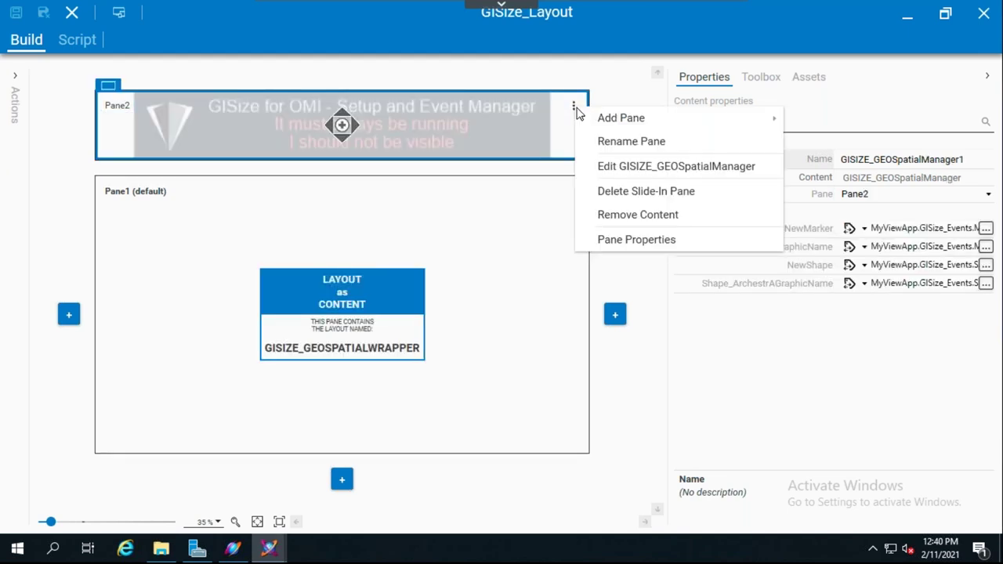
{"action": "left_click", "coordinate": [627, 167]}
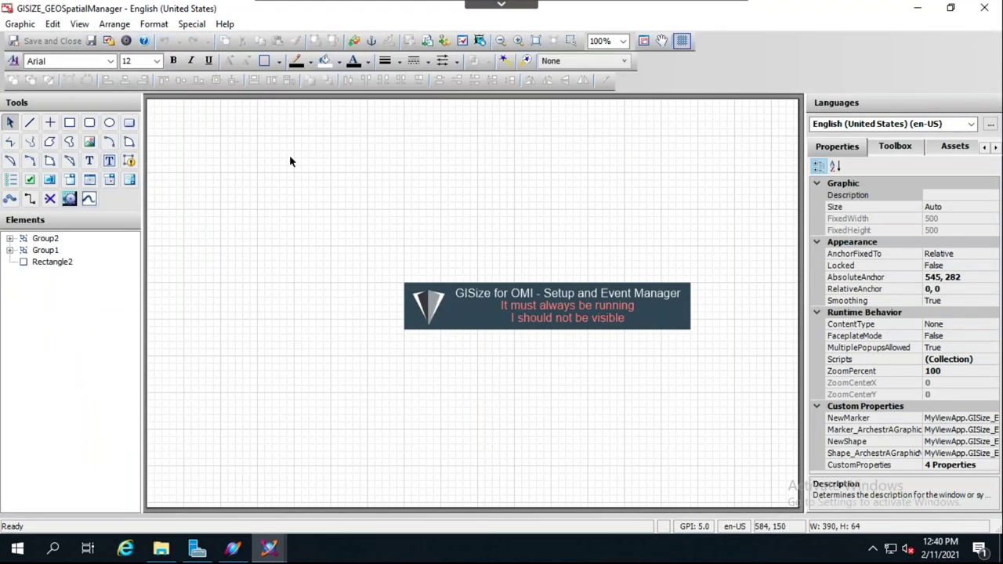
{"action": "right_click", "coordinate": [289, 154]}
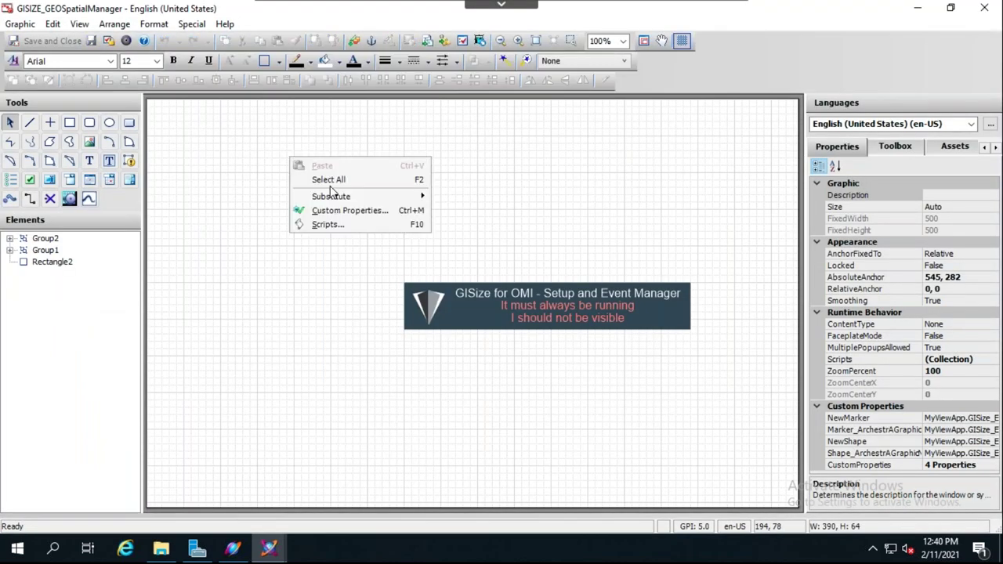
{"action": "left_click", "coordinate": [339, 226]}
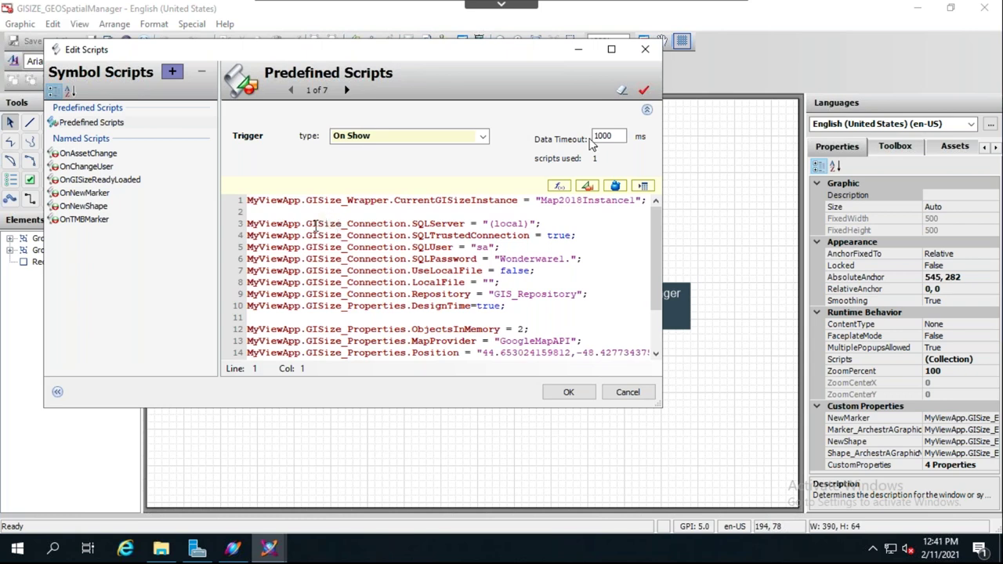
- Close the script window and the GISIZE_GEOSpatialManager graphic editor, and return to the $OMI_GISize ViewApp editor
{"action": "key", "text": "Escape"}
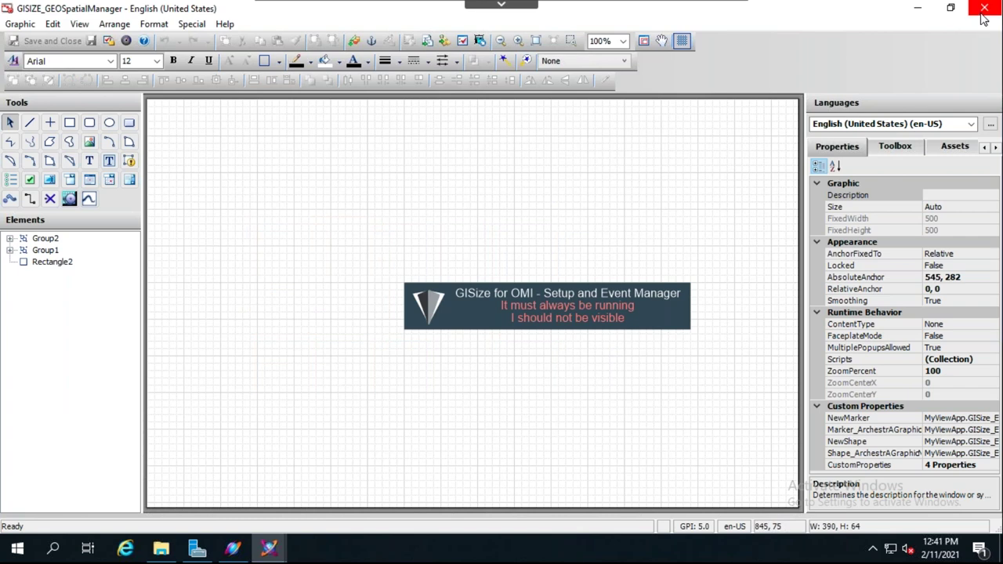
{"action": "left_click", "coordinate": [984, 8]}
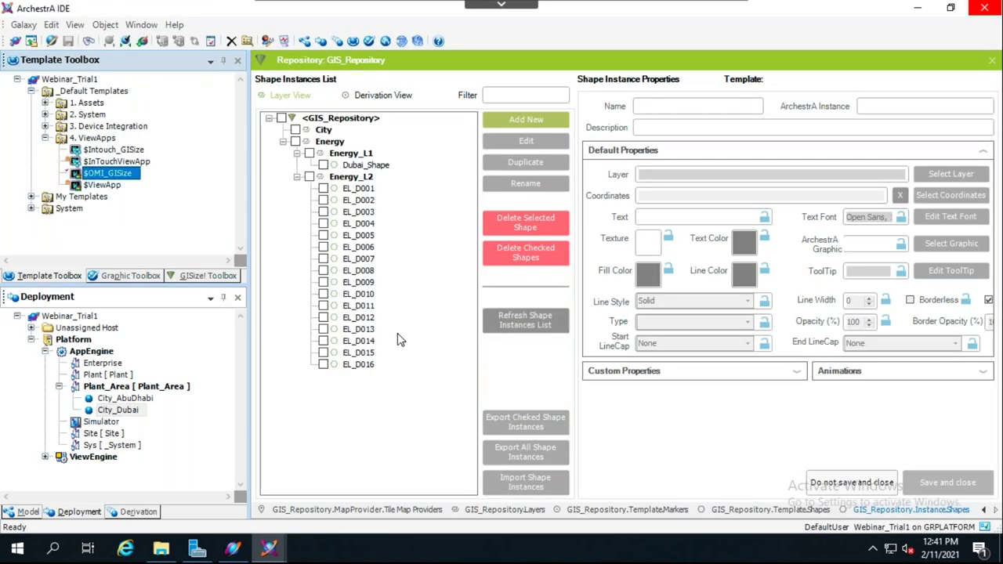
{"action": "mouse_move", "coordinate": [269, 546]}
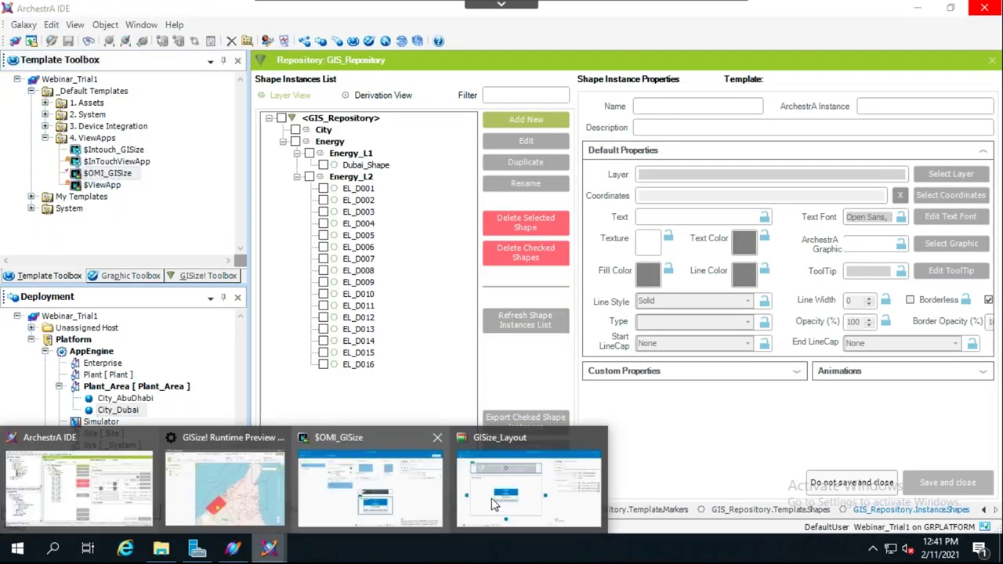
{"action": "left_click", "coordinate": [416, 501]}
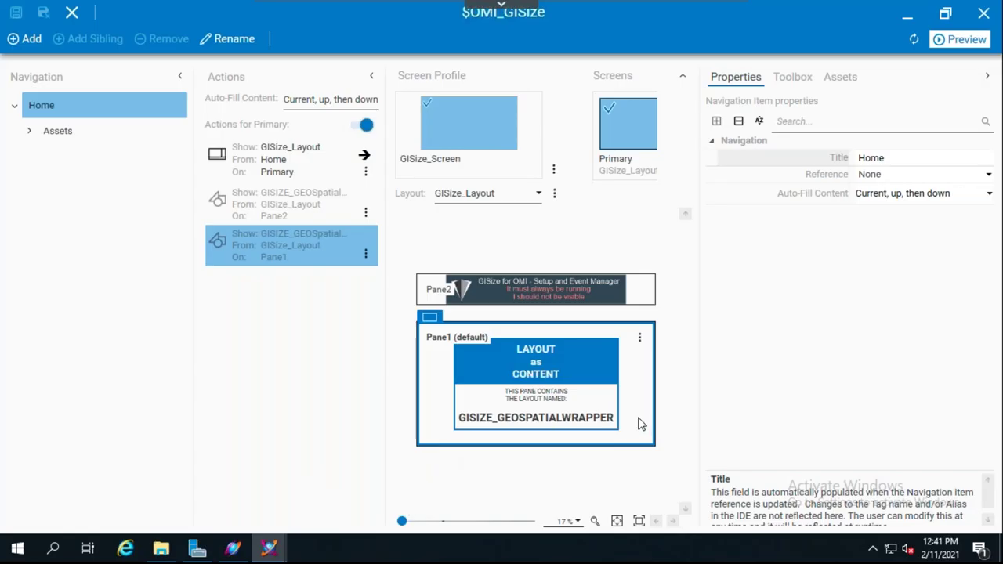
- Show the InTouch OMI Apps content in the 4. Apps folder of GISize Content
{"action": "left_click", "coordinate": [793, 82]}
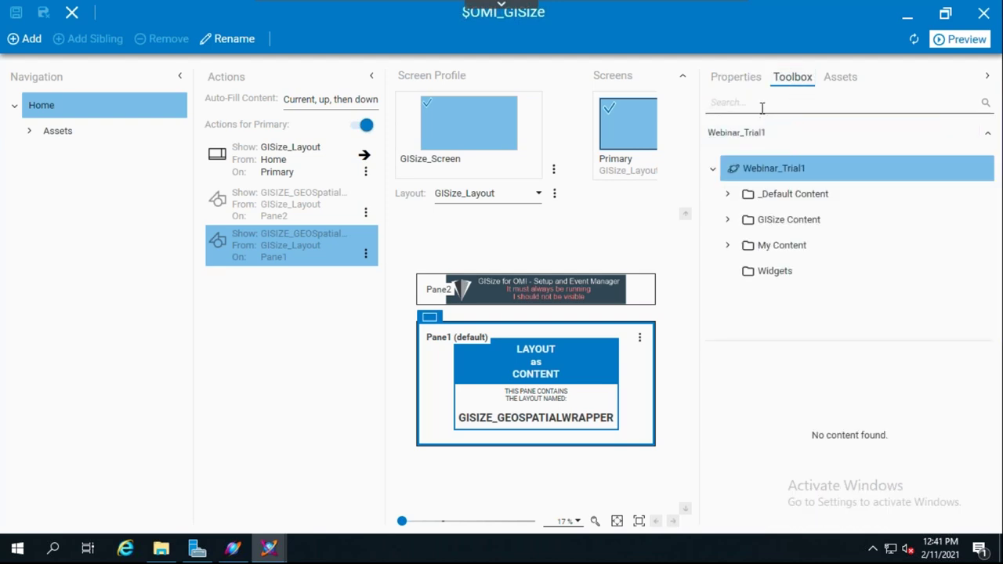
{"action": "left_click", "coordinate": [761, 105]}
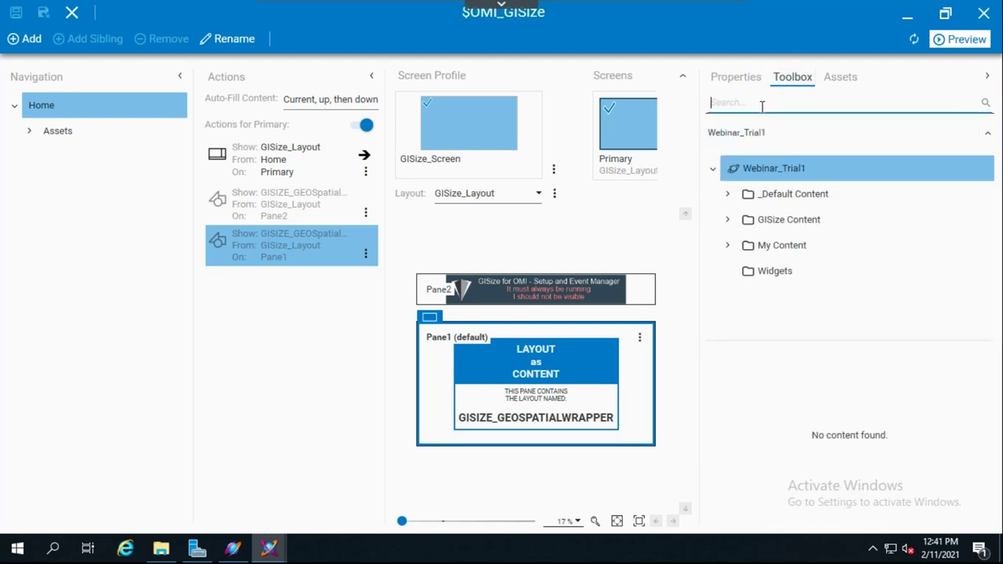
{"action": "left_click", "coordinate": [728, 221]}
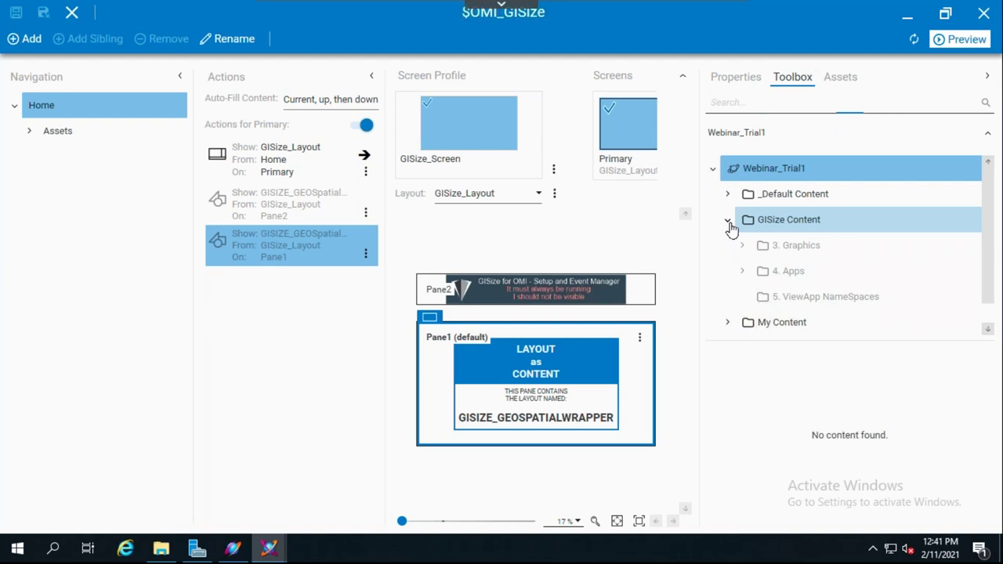
{"action": "left_click", "coordinate": [742, 272]}
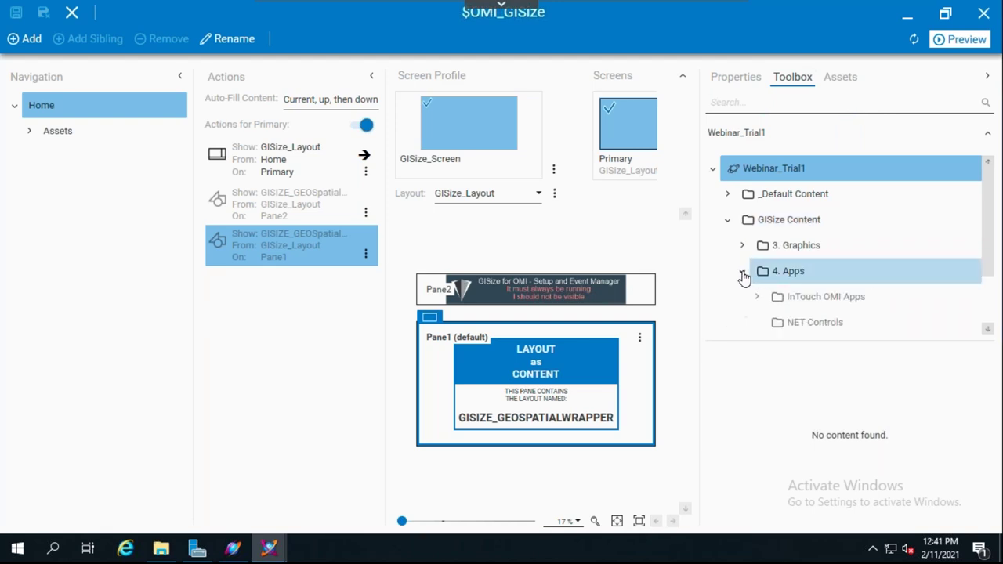
{"action": "left_click", "coordinate": [806, 297]}
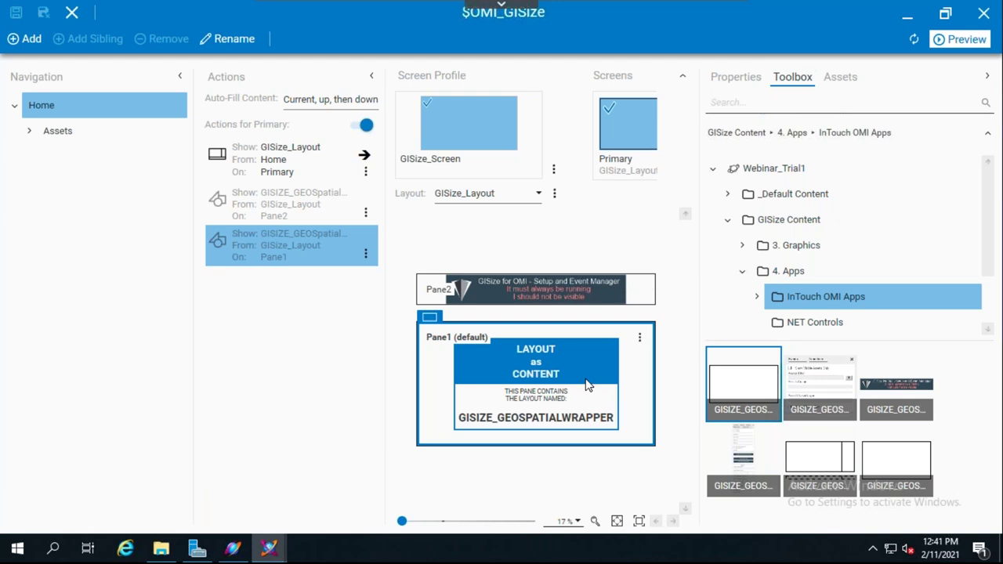
- Preview the $OMI_GISize ViewApp and switch the runtime map provider to OpenStreetMap
{"action": "left_click", "coordinate": [961, 39]}
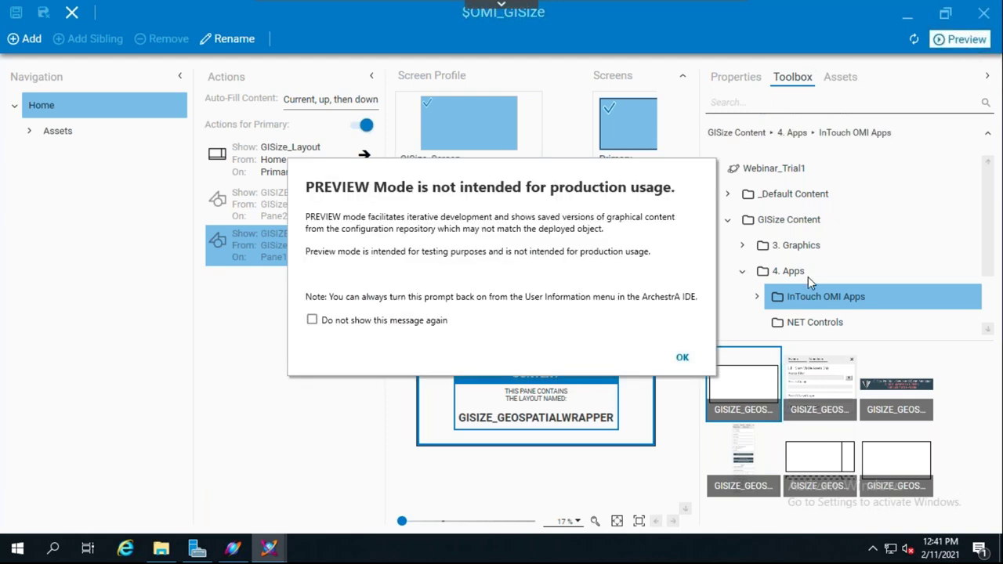
{"action": "left_click", "coordinate": [683, 358]}
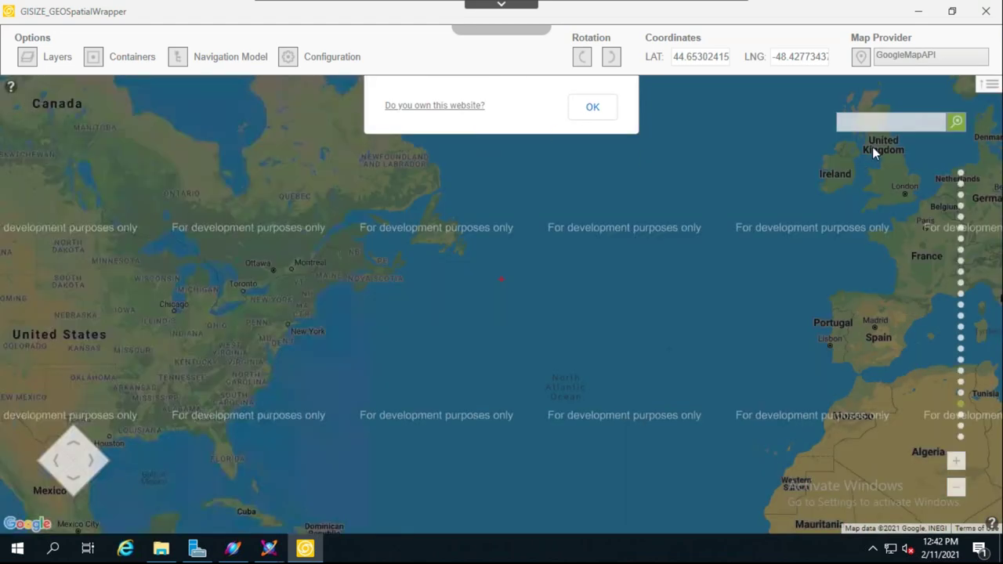
{"action": "left_click", "coordinate": [977, 63]}
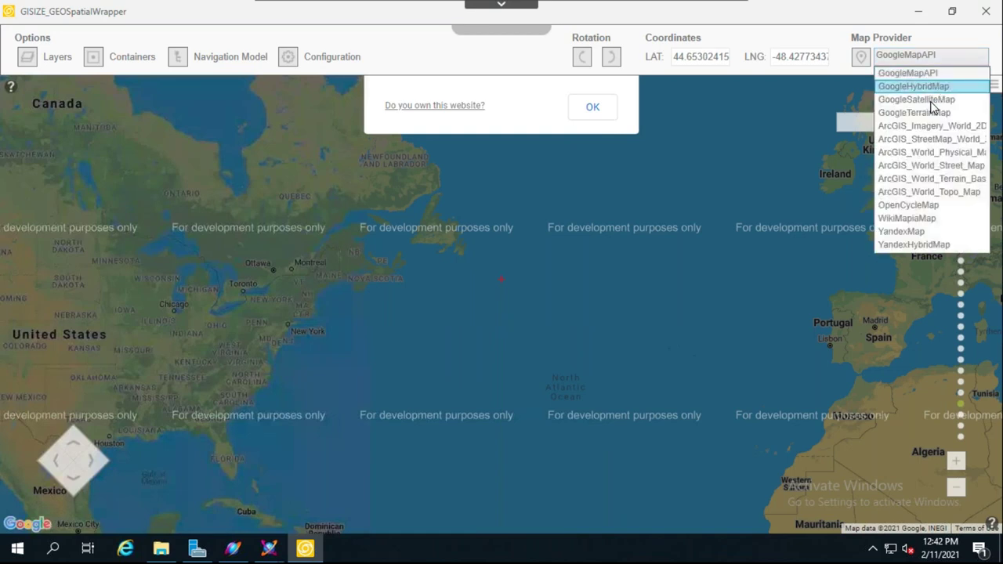
{"action": "scroll", "coordinate": [933, 102], "scroll_direction": "up", "scroll_amount": 4}
{"action": "left_click", "coordinate": [912, 73]}
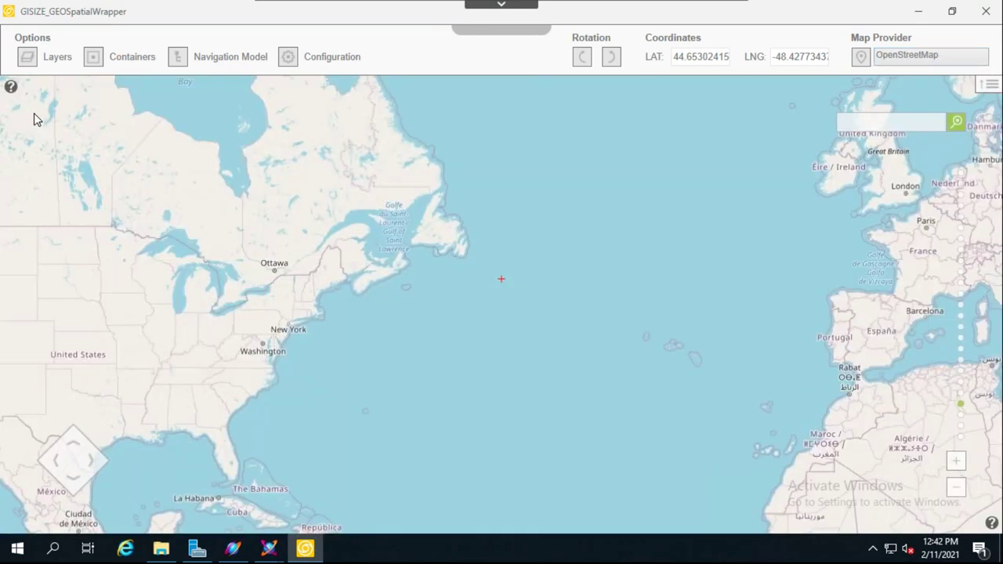
- Show the City and Energy layers of GIS_REPOSITORY on the runtime map
{"action": "left_click", "coordinate": [23, 61]}
{"action": "left_click", "coordinate": [37, 144]}
{"action": "left_click", "coordinate": [38, 165]}
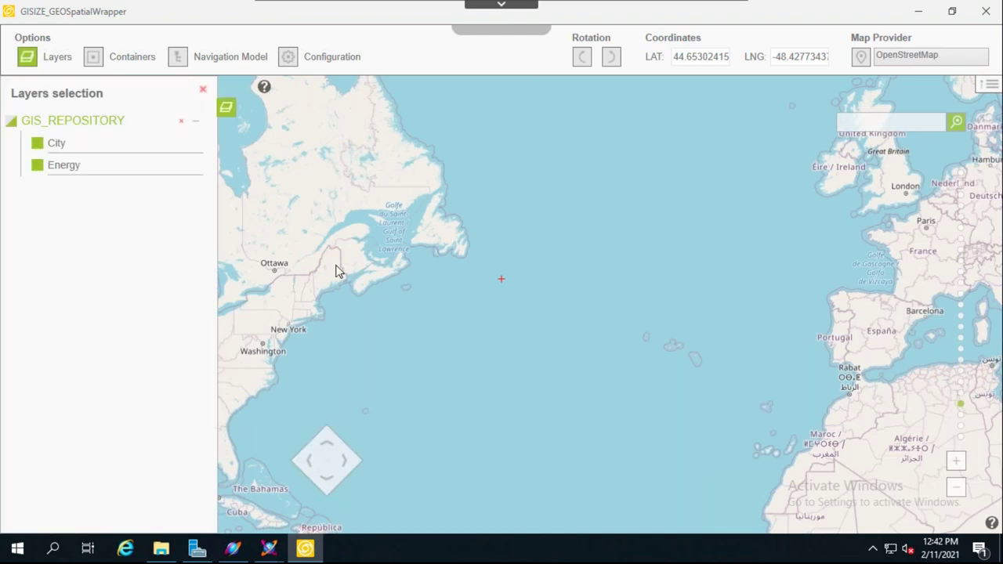
- Find the city marker and energy shape around Dubai on the map and view the marker's Energy and CO2 popup
{"action": "left_click_drag", "start_coordinate": [448, 357], "coordinate": [283, 310]}
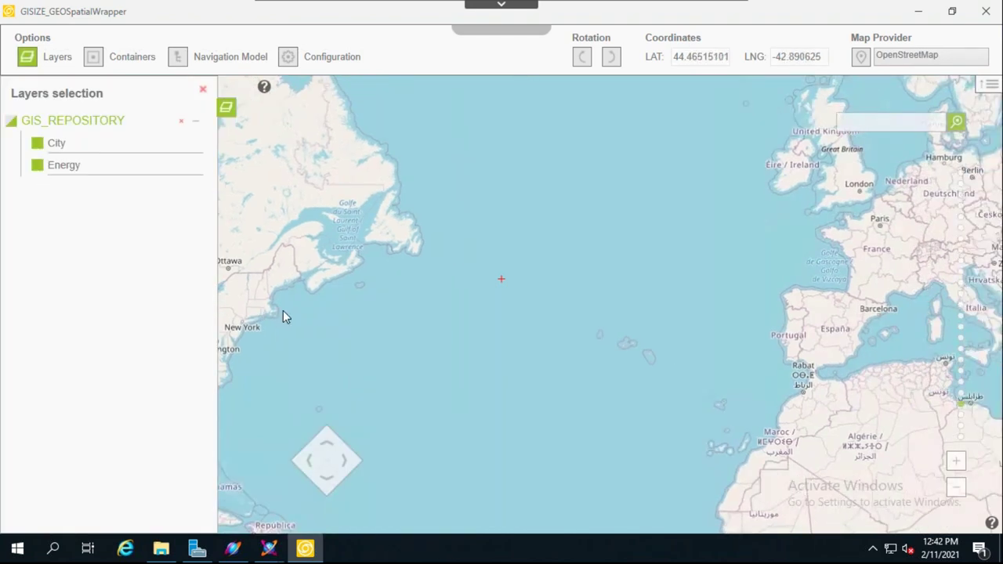
{"action": "left_click_drag", "start_coordinate": [980, 360], "coordinate": [694, 369]}
{"action": "left_click_drag", "start_coordinate": [528, 353], "coordinate": [369, 325]}
{"action": "left_click_drag", "start_coordinate": [862, 353], "coordinate": [533, 357]}
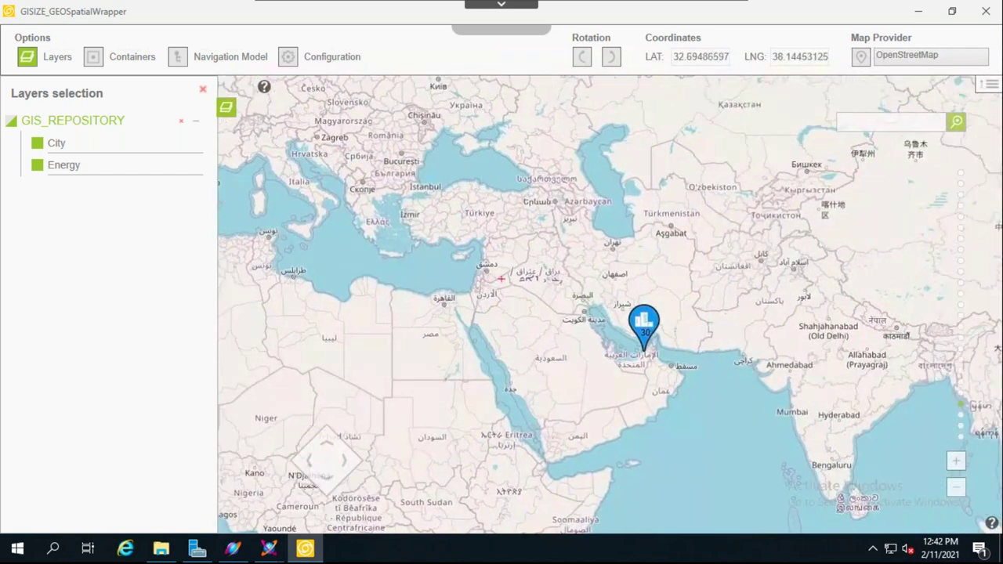
{"action": "left_click", "coordinate": [641, 327]}
{"action": "scroll", "coordinate": [639, 368], "scroll_direction": "up", "scroll_amount": 3}
{"action": "scroll", "coordinate": [739, 284], "scroll_direction": "up", "scroll_amount": 1}
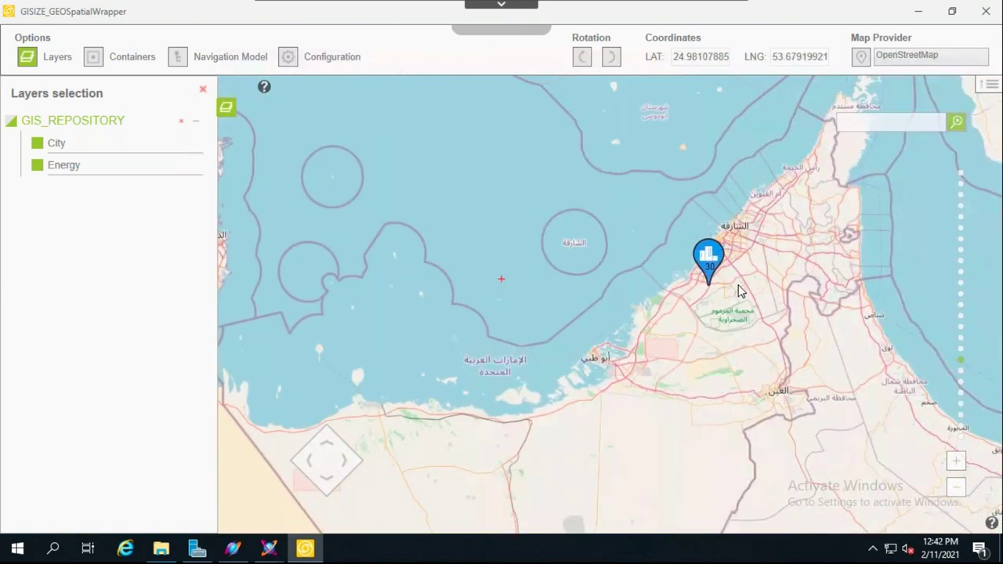
{"action": "scroll", "coordinate": [735, 270], "scroll_direction": "up", "scroll_amount": 1}
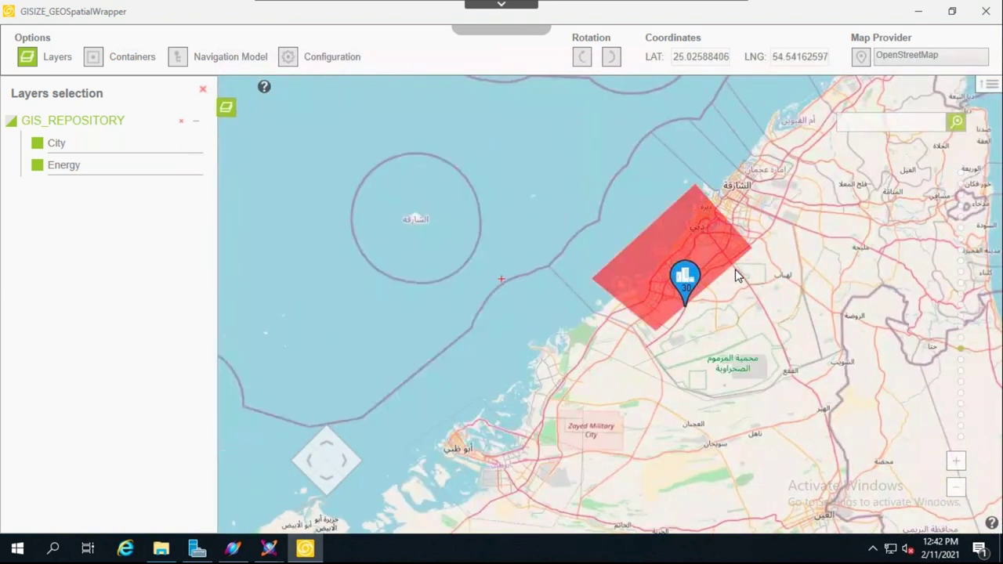
{"action": "left_click", "coordinate": [684, 281]}
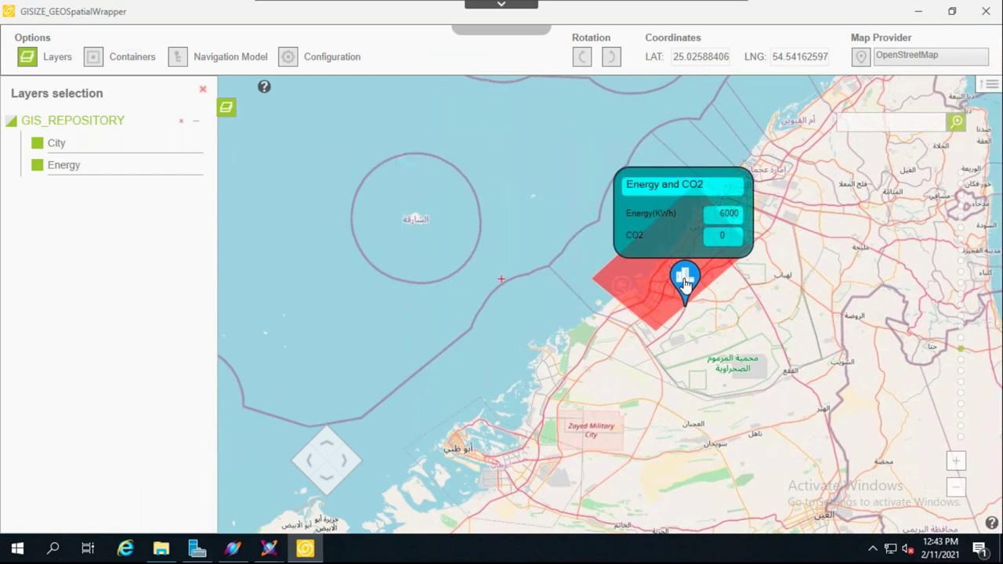
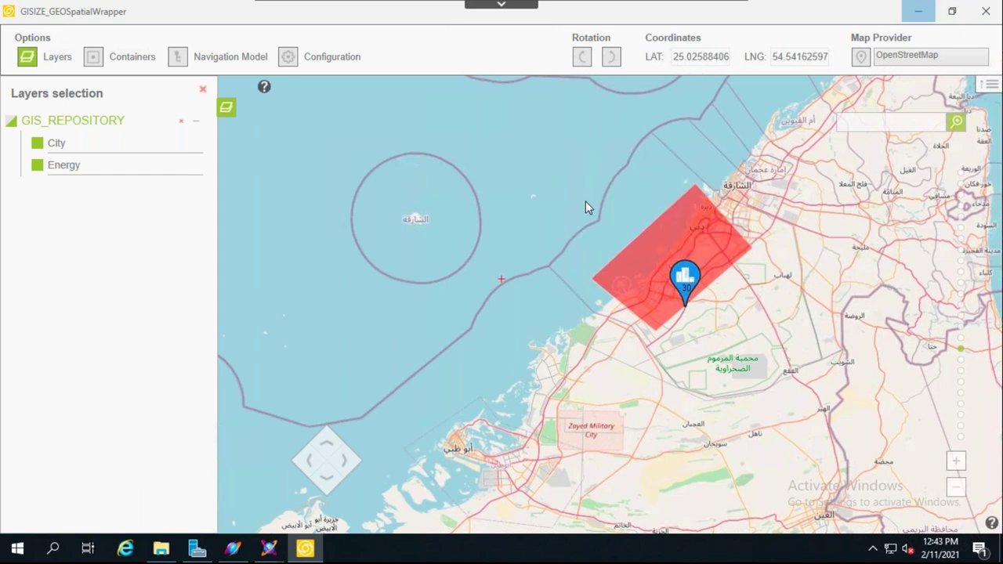
- Minimize the preview, return to the ArchestrA IDE, and open the Administration page of GIS_Repository
{"action": "left_click", "coordinate": [917, 11]}
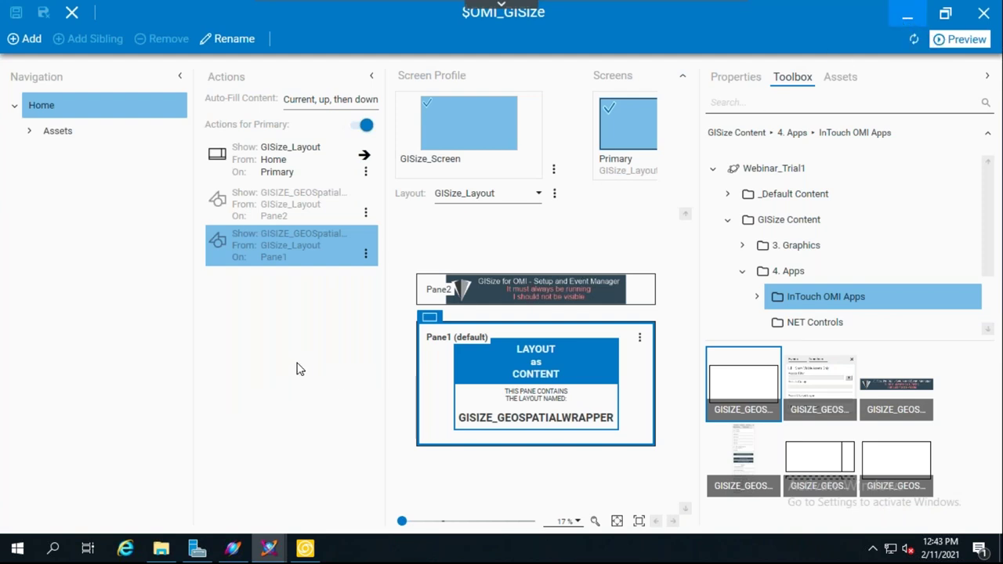
{"action": "key", "text": "alt+Tab"}
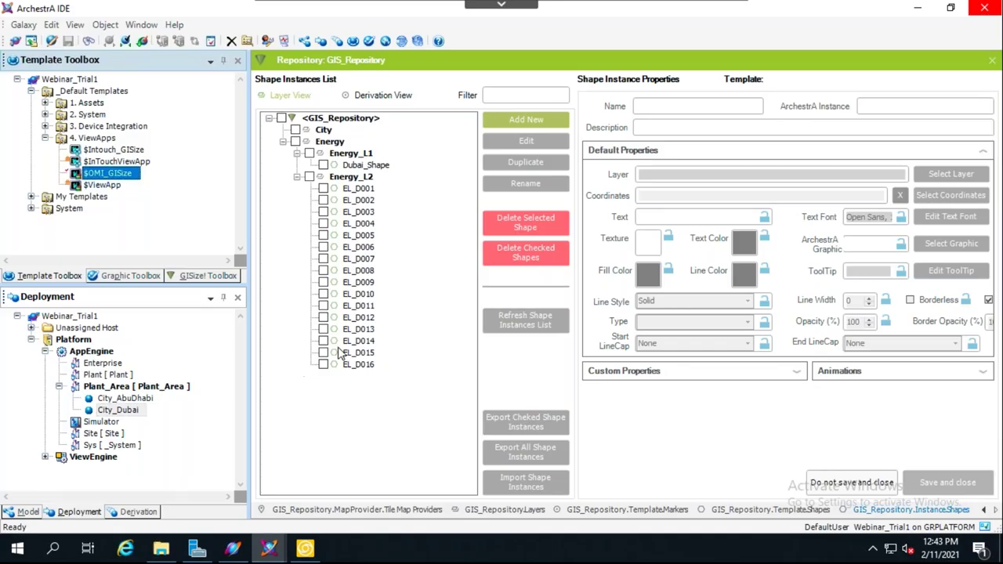
{"action": "left_click", "coordinate": [194, 279]}
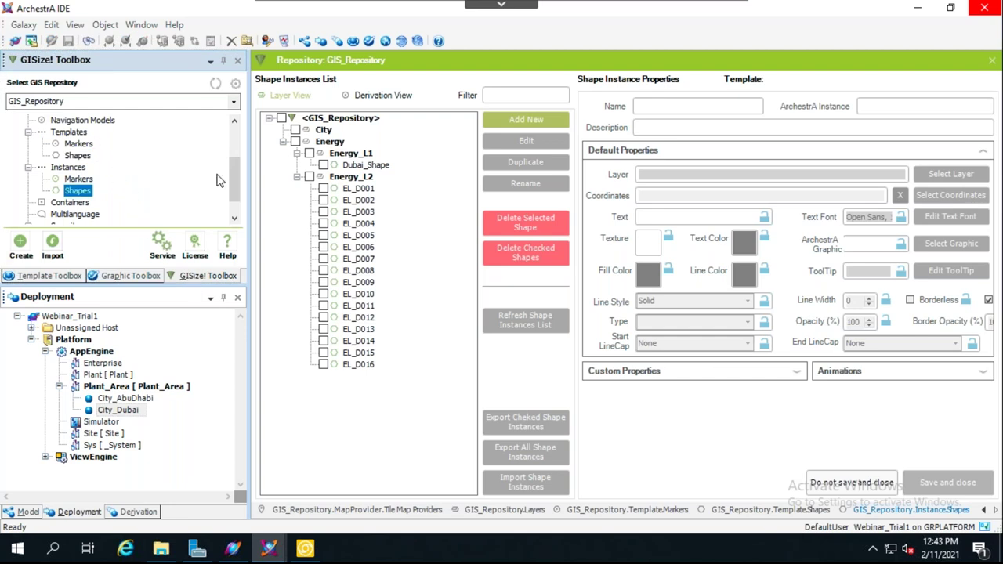
{"action": "left_click_drag", "start_coordinate": [235, 172], "coordinate": [235, 127]}
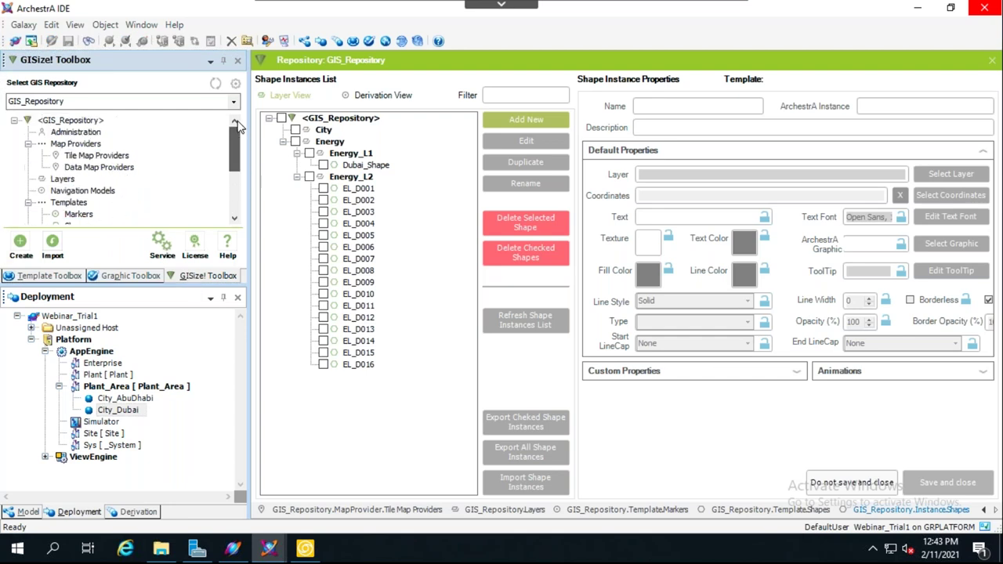
{"action": "left_click", "coordinate": [98, 133]}
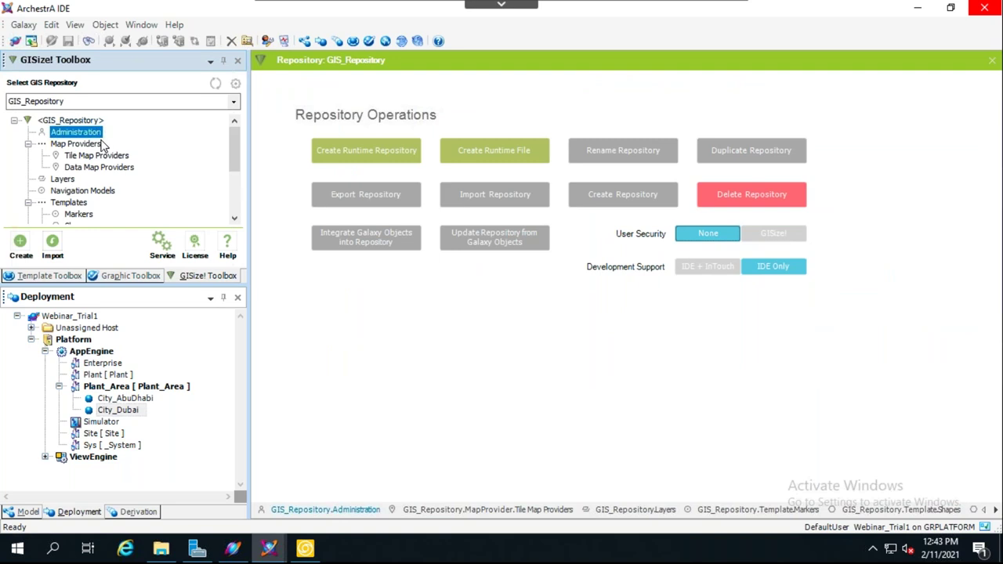
- View the template and custom property steps of the Galaxy Integration Wizard with $UserDefined and $Master_UserDefined selected, and cancel the integration
{"action": "left_click", "coordinate": [376, 241]}
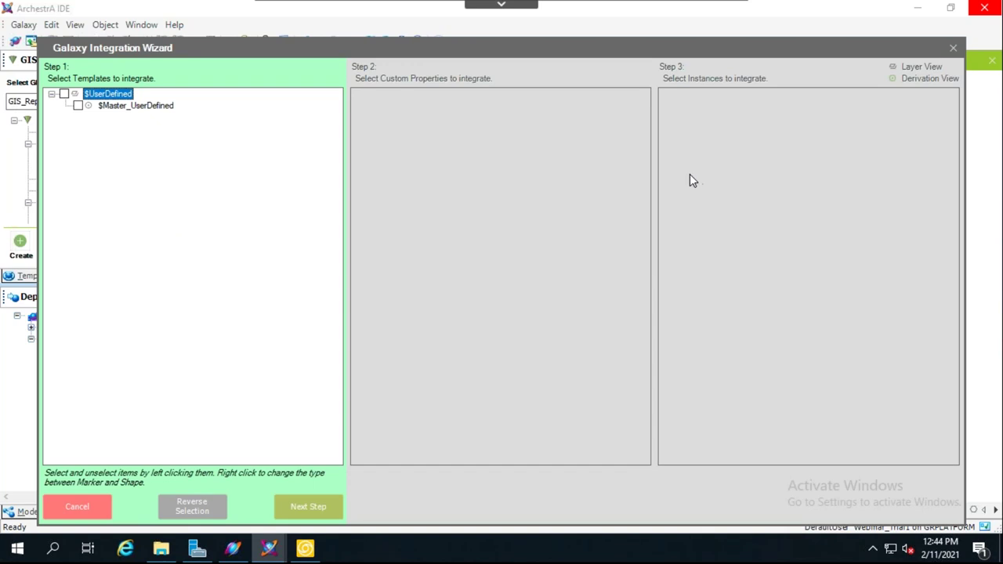
{"action": "left_click", "coordinate": [65, 94]}
{"action": "left_click", "coordinate": [77, 106]}
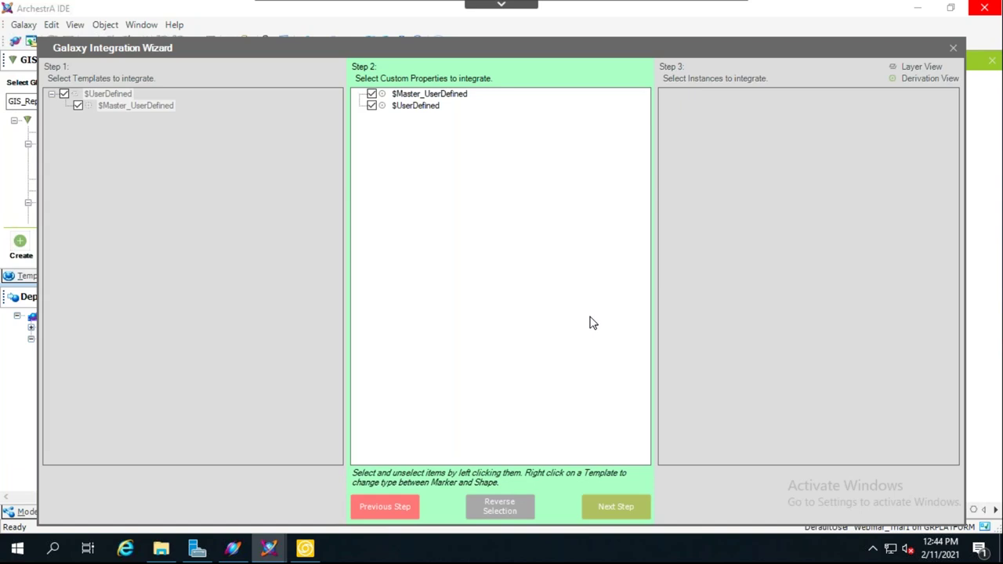
{"action": "left_click", "coordinate": [951, 49]}
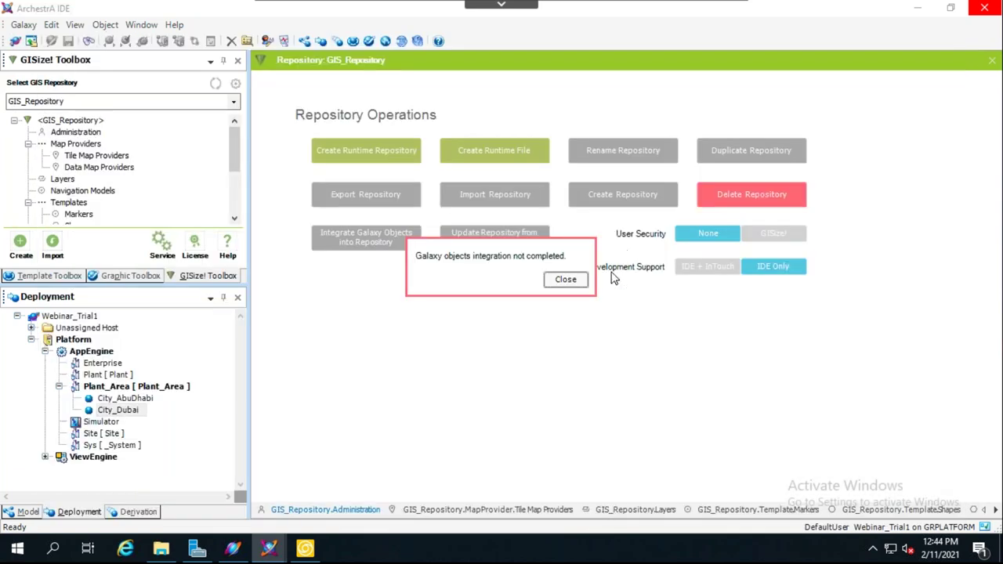
{"action": "left_click", "coordinate": [566, 282]}
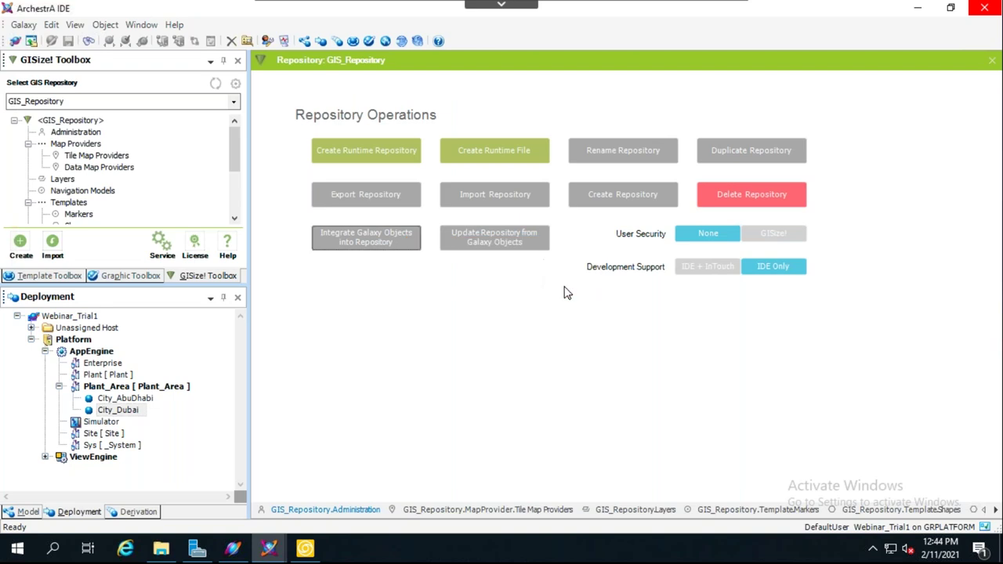
- Minimize the open windows, open the desktop's Map Provider document in Word, and examine its instructions for building a GISize map URL
{"action": "left_click", "coordinate": [917, 16]}
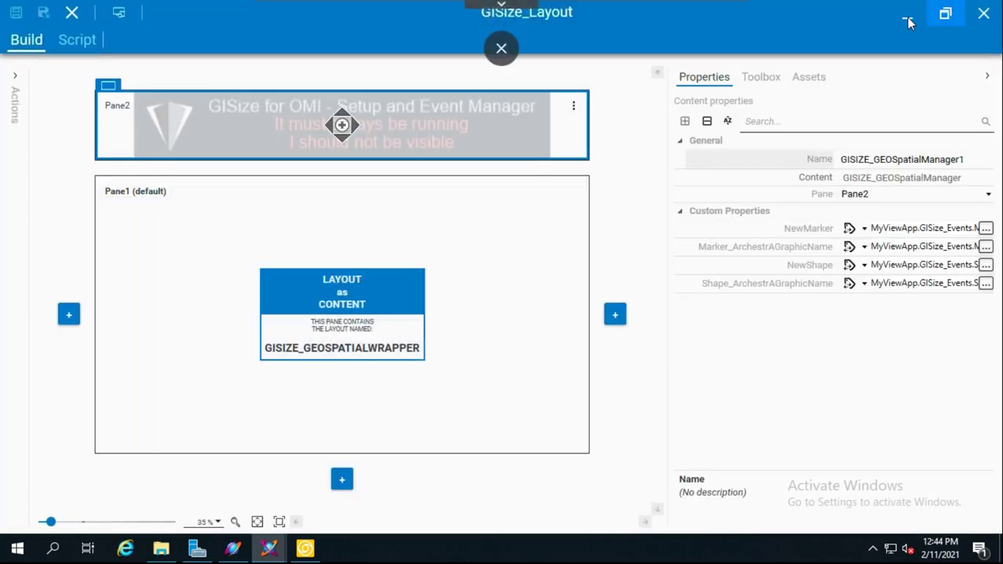
{"action": "left_click", "coordinate": [908, 21]}
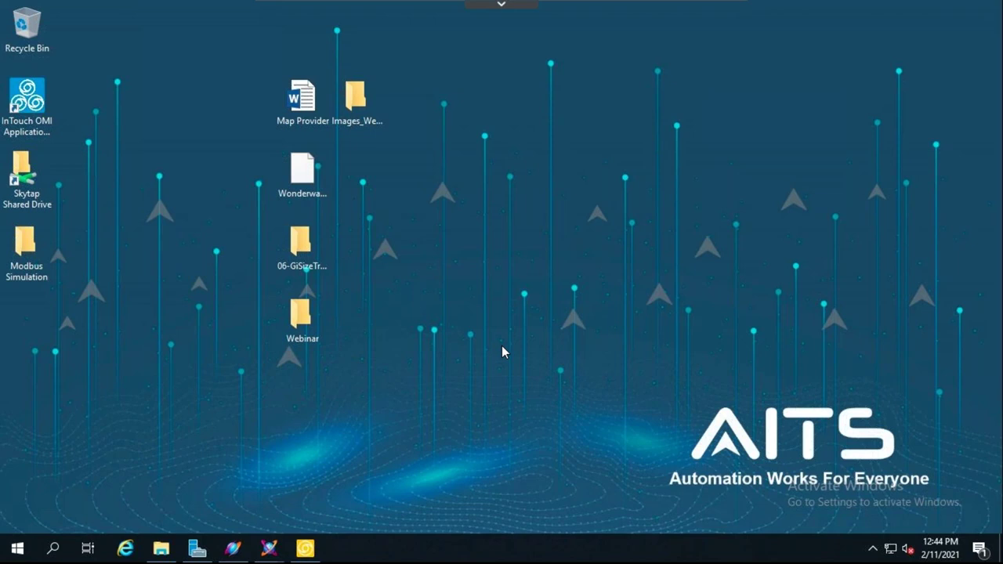
{"action": "double_click", "coordinate": [301, 100]}
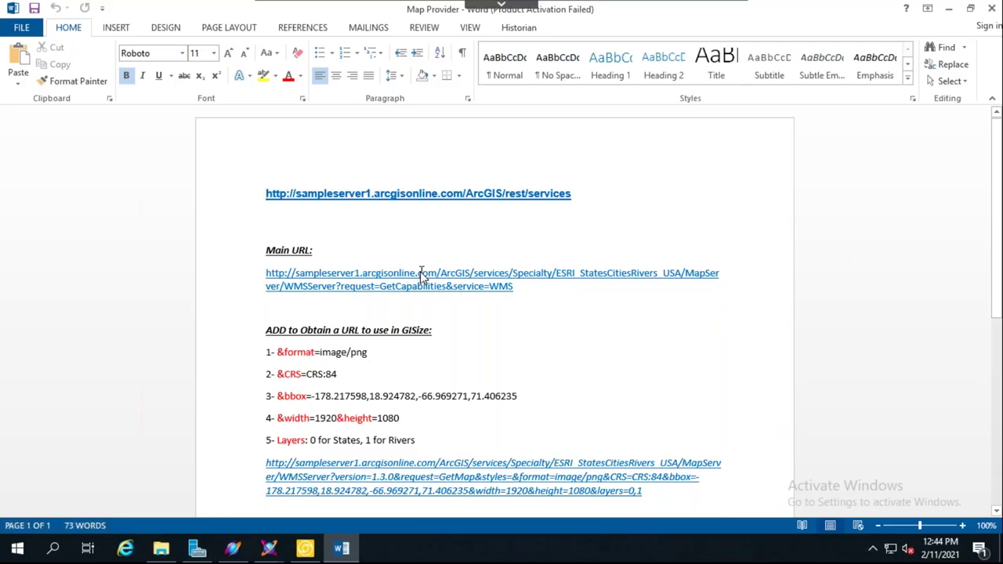
{"action": "left_click", "coordinate": [667, 108]}
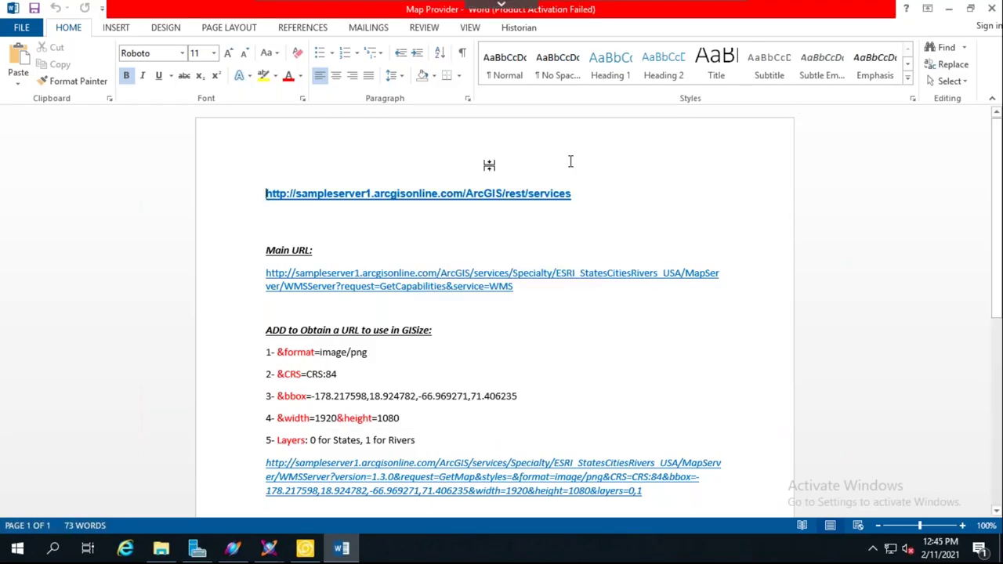
{"action": "scroll", "coordinate": [417, 216], "scroll_direction": "down", "scroll_amount": 1}
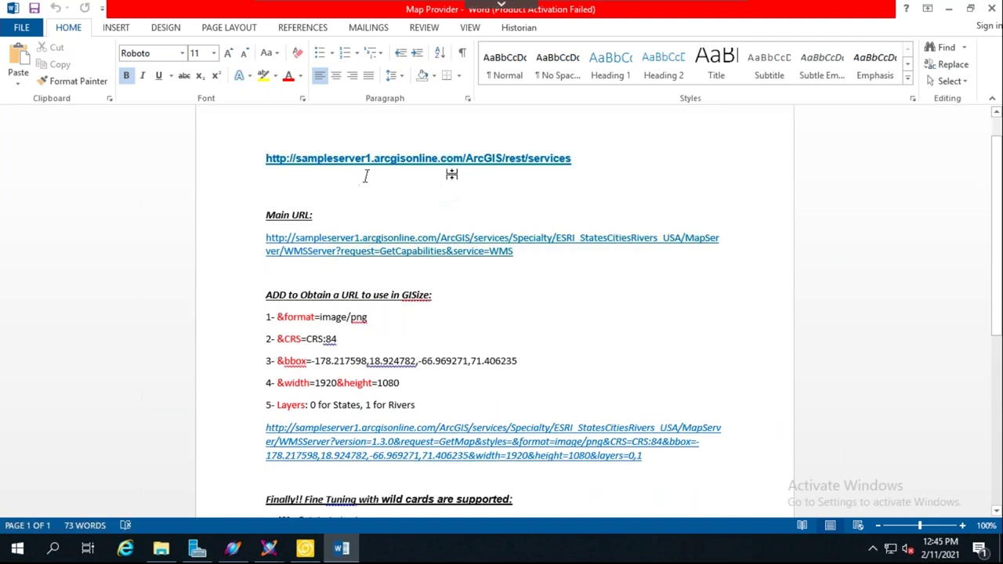
{"action": "scroll", "coordinate": [468, 174], "scroll_direction": "down", "scroll_amount": 1}
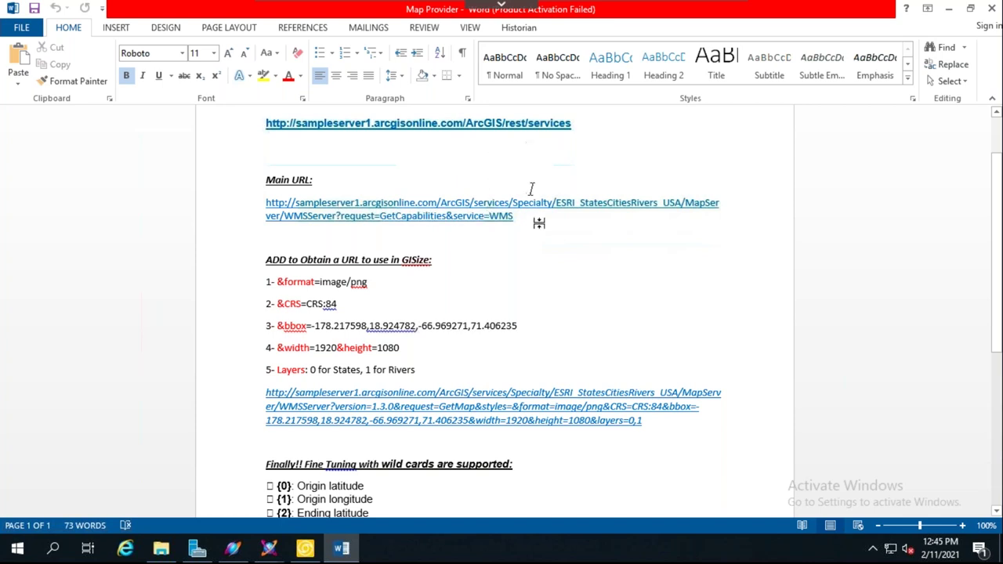
- Examine the URL parameters, the combined GetMap URL, the supported wild cards {0} to {9}, and the final wild-card URL in the Map Provider document
{"action": "scroll", "coordinate": [539, 223], "scroll_direction": "down", "scroll_amount": 1}
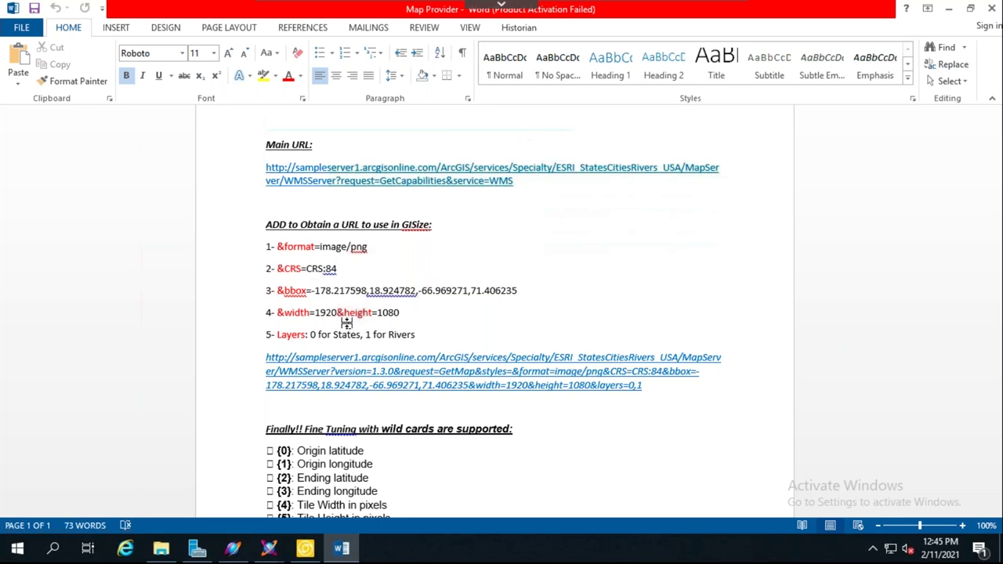
{"action": "scroll", "coordinate": [365, 336], "scroll_direction": "down", "scroll_amount": 3}
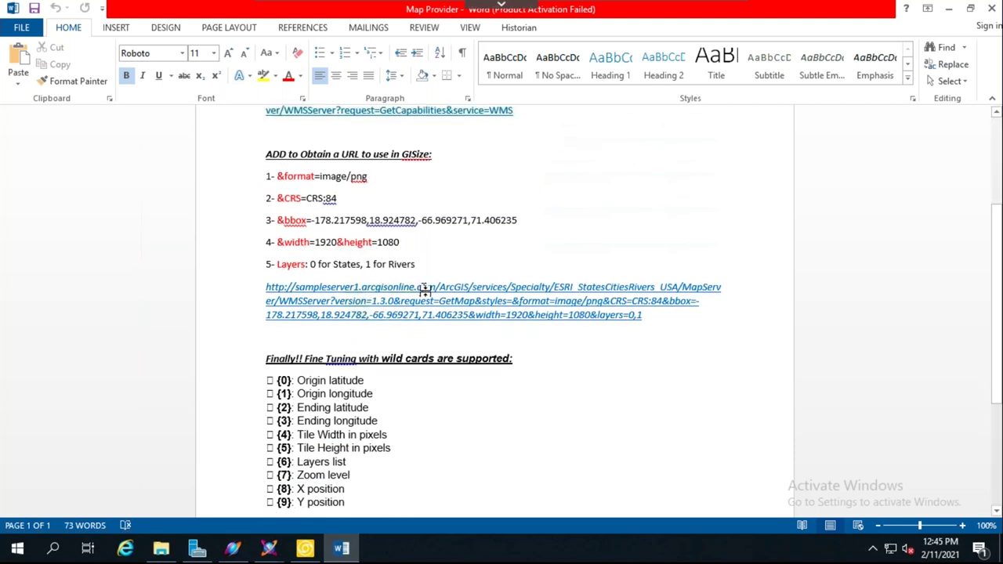
{"action": "scroll", "coordinate": [426, 292], "scroll_direction": "down", "scroll_amount": 3}
{"action": "left_click_drag", "start_coordinate": [644, 245], "coordinate": [506, 233]}
{"action": "scroll", "coordinate": [552, 307], "scroll_direction": "down", "scroll_amount": 3}
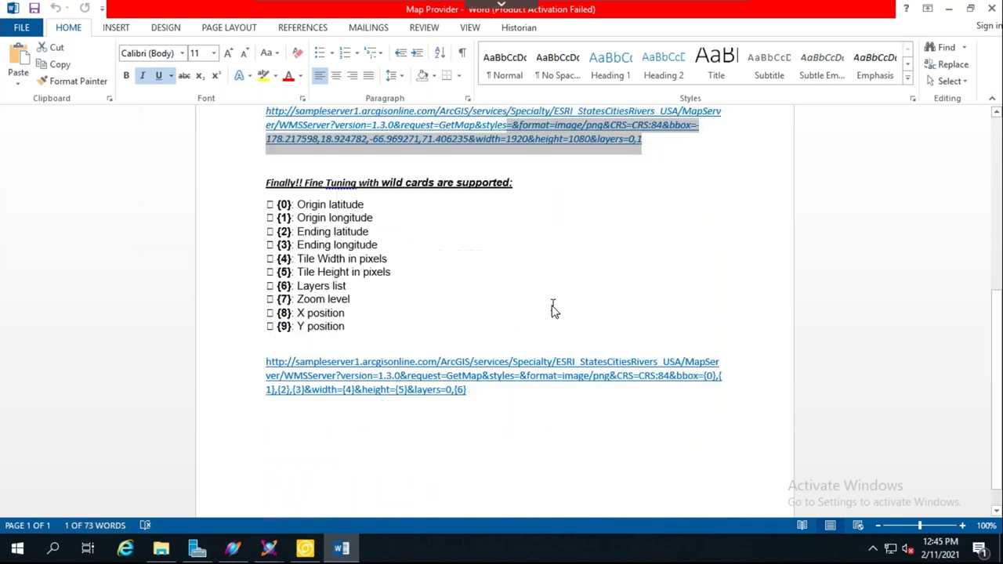
{"action": "scroll", "coordinate": [552, 307], "scroll_direction": "down", "scroll_amount": 1}
{"action": "left_click", "coordinate": [485, 358]}
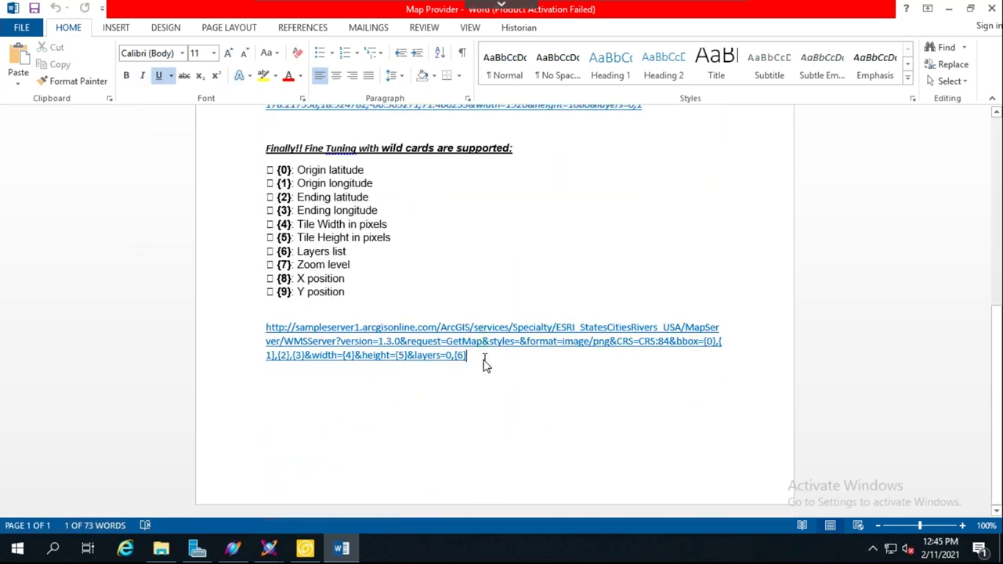
{"action": "left_click_drag", "start_coordinate": [463, 360], "coordinate": [242, 340]}
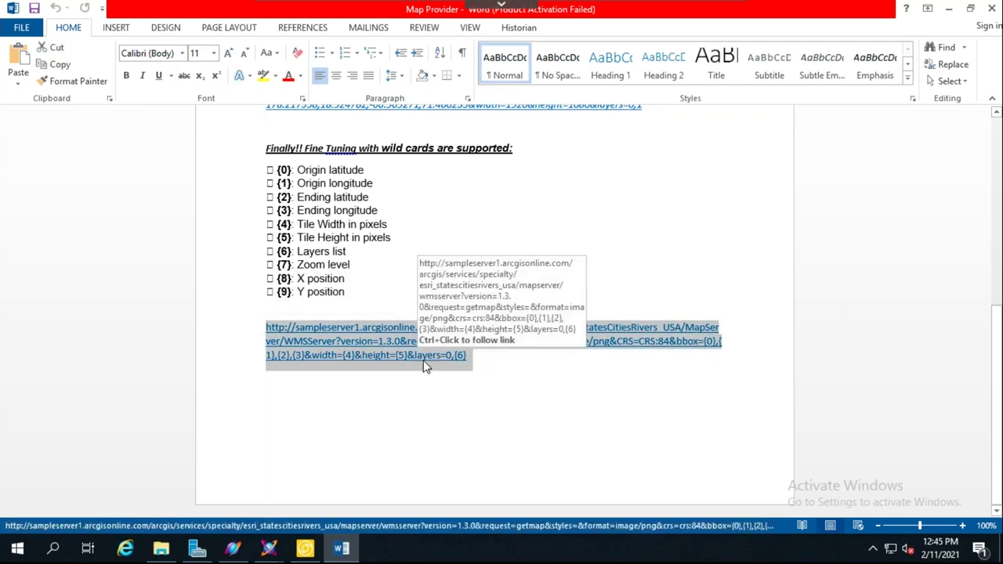
{"action": "left_click", "coordinate": [478, 359]}
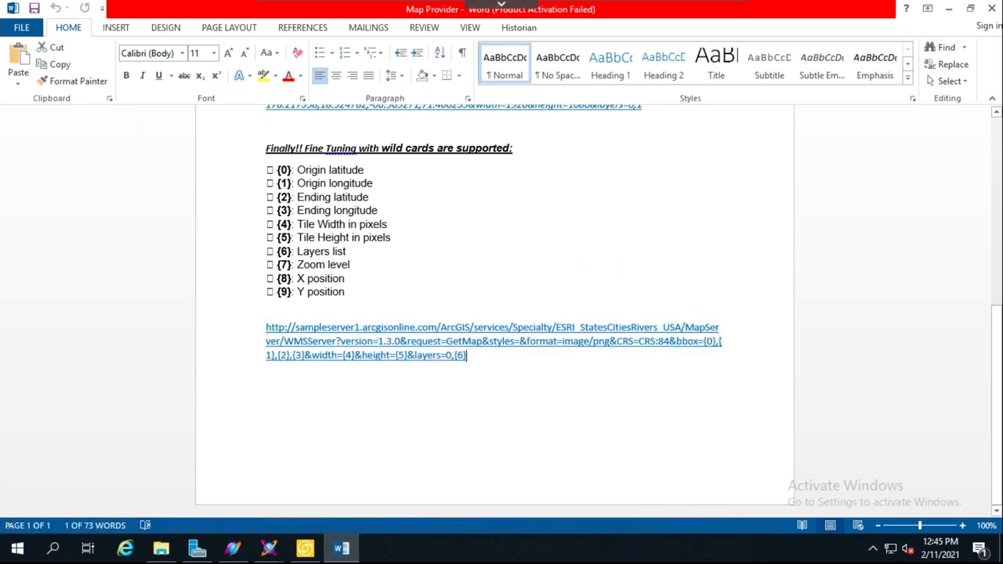